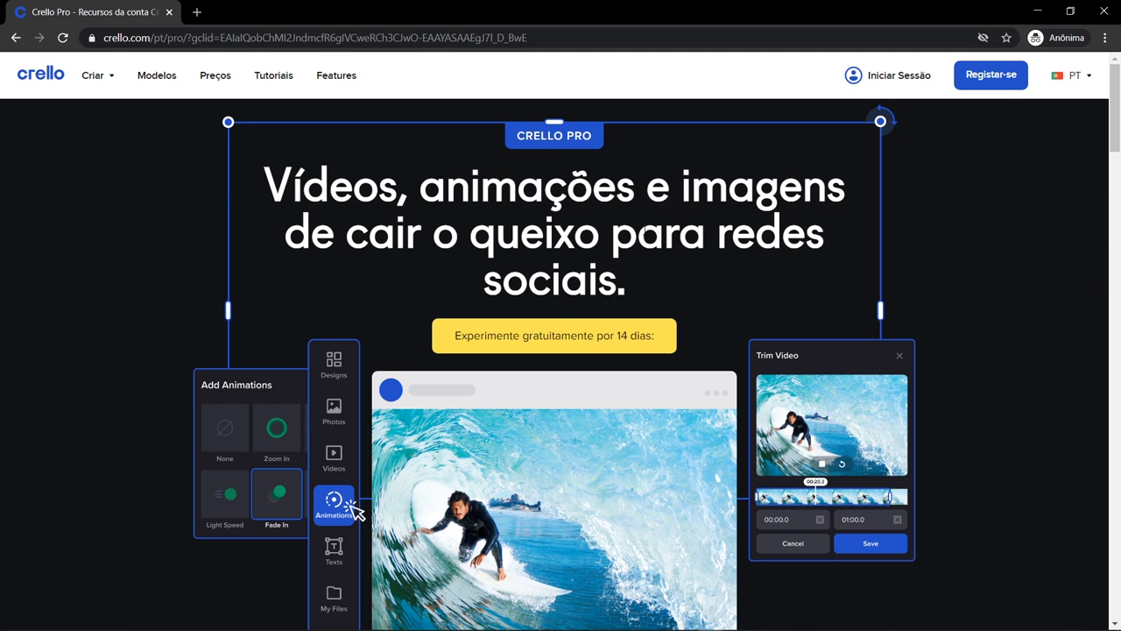
# Start the account registration and create a custom-size design of 1080 × 1920 px
pyautogui.click(992, 90)
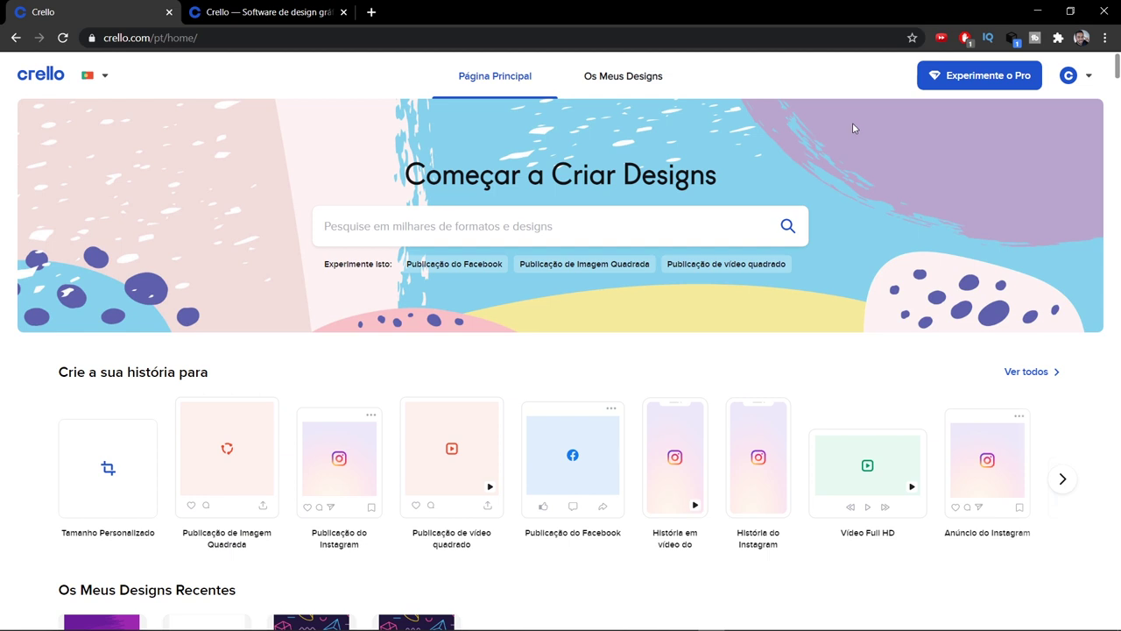
pyautogui.click(94, 474)
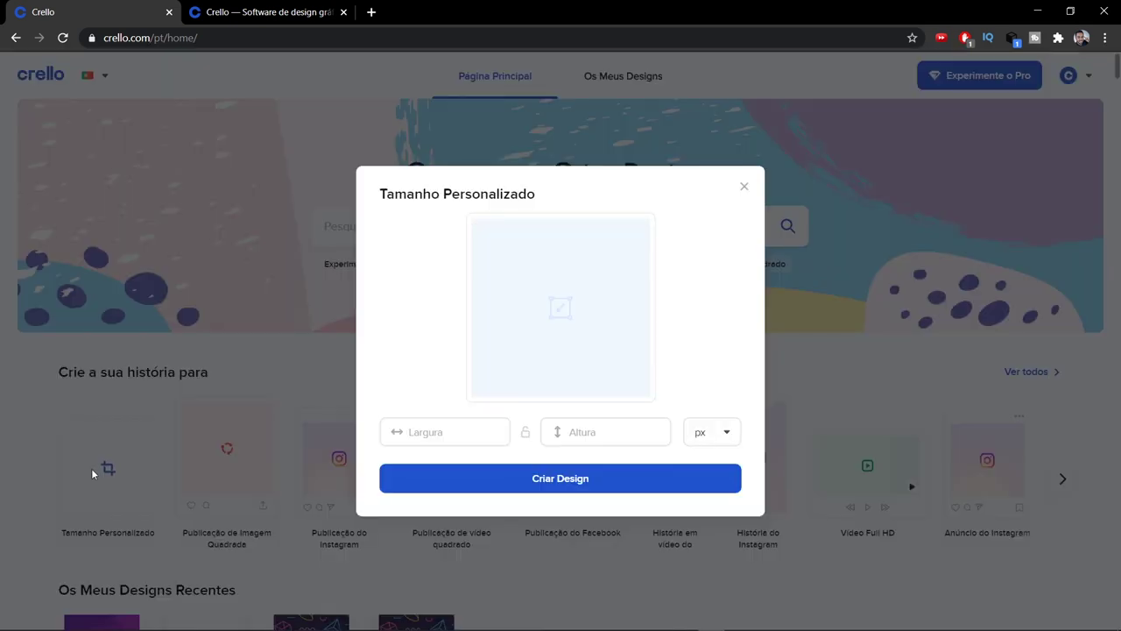
pyautogui.click(461, 433)
pyautogui.write('1080')
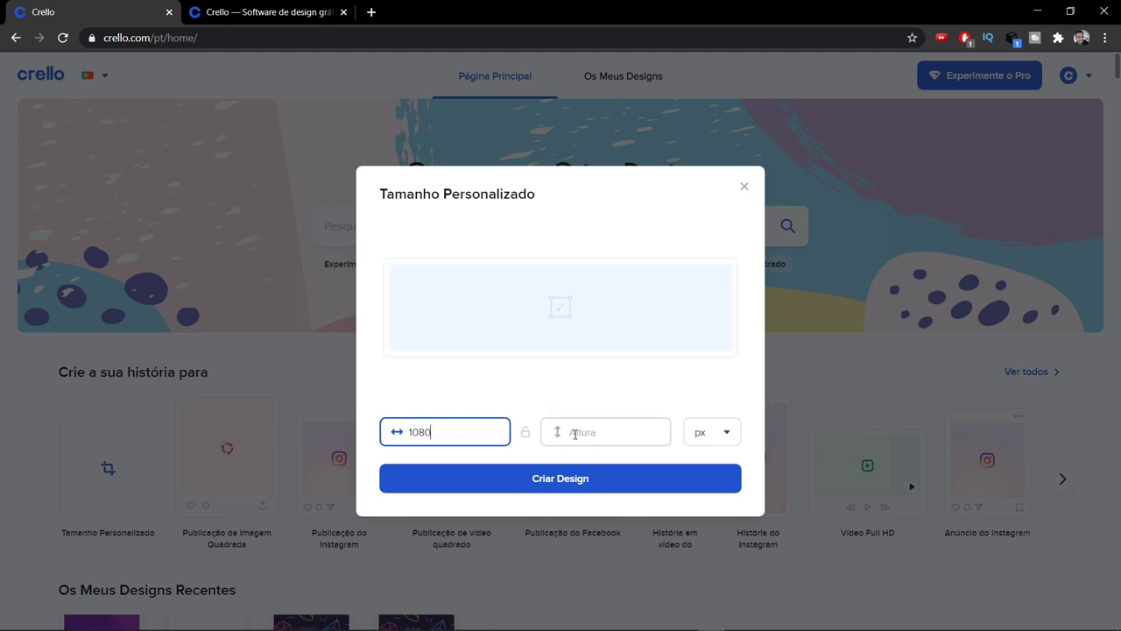
pyautogui.click(575, 433)
pyautogui.write('1920')
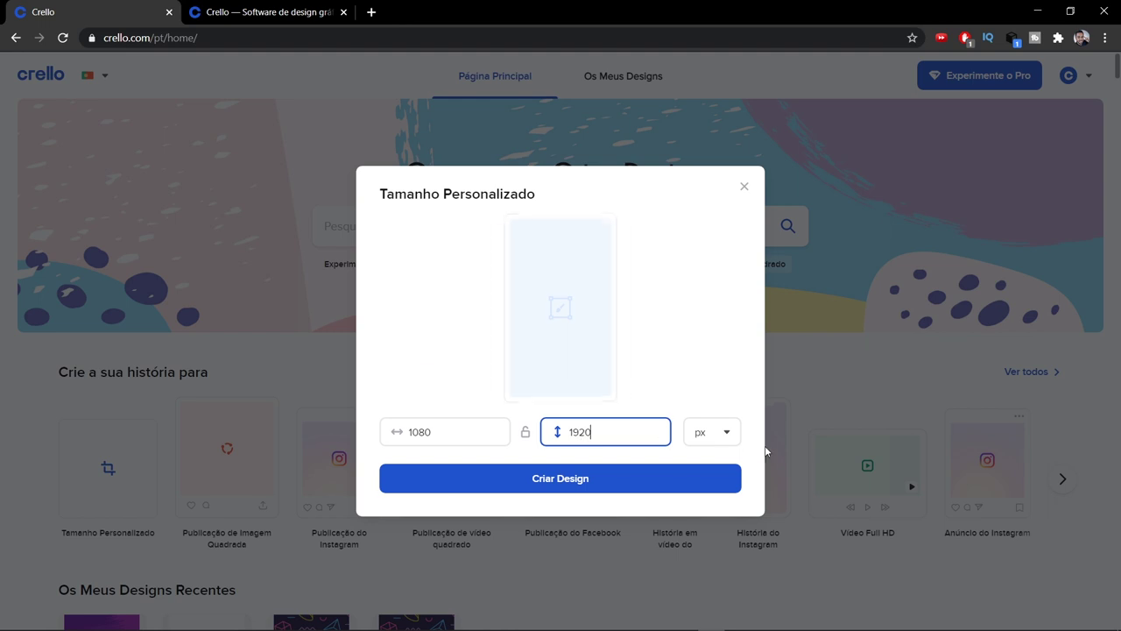
pyautogui.click(587, 480)
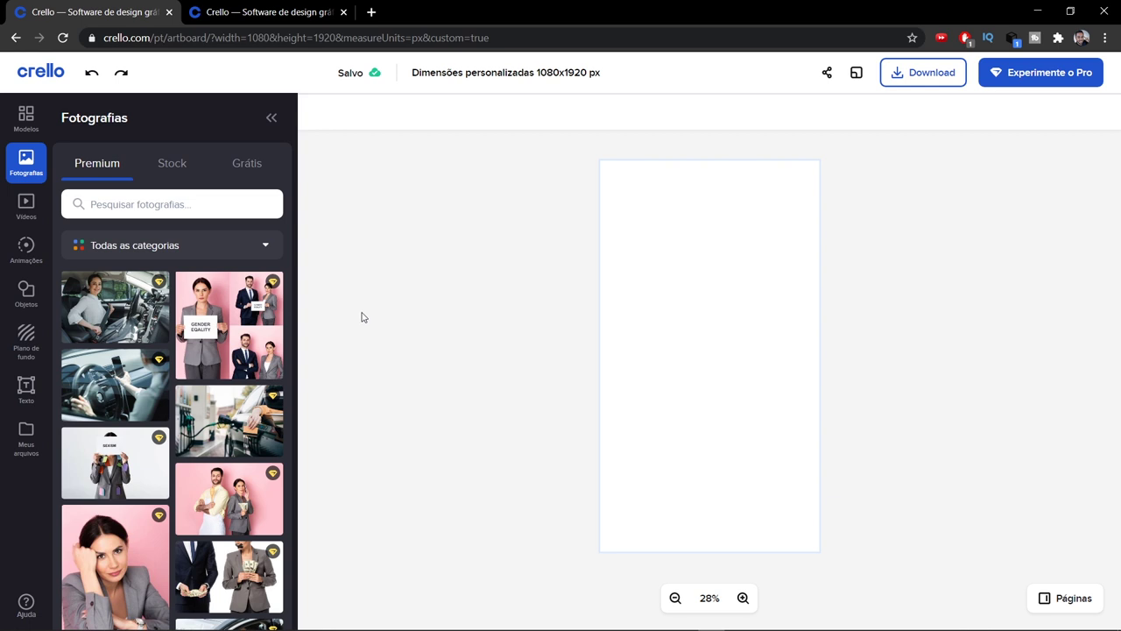
# Upload the açaí and fruit images from the assets folder to the personal files
pyautogui.click(26, 438)
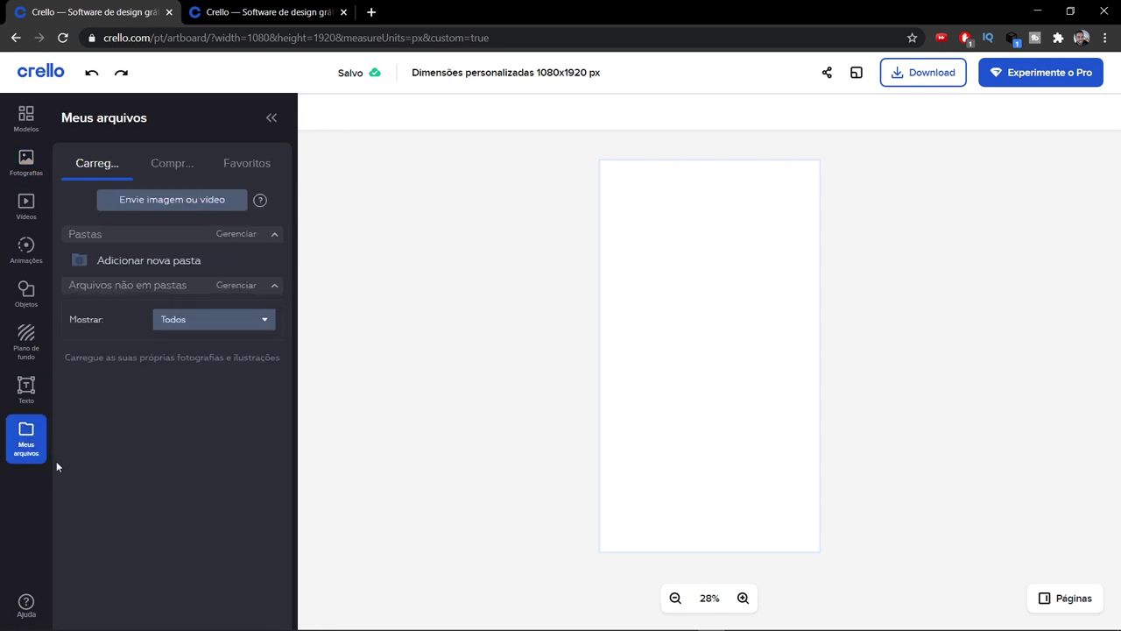
pyautogui.click(174, 207)
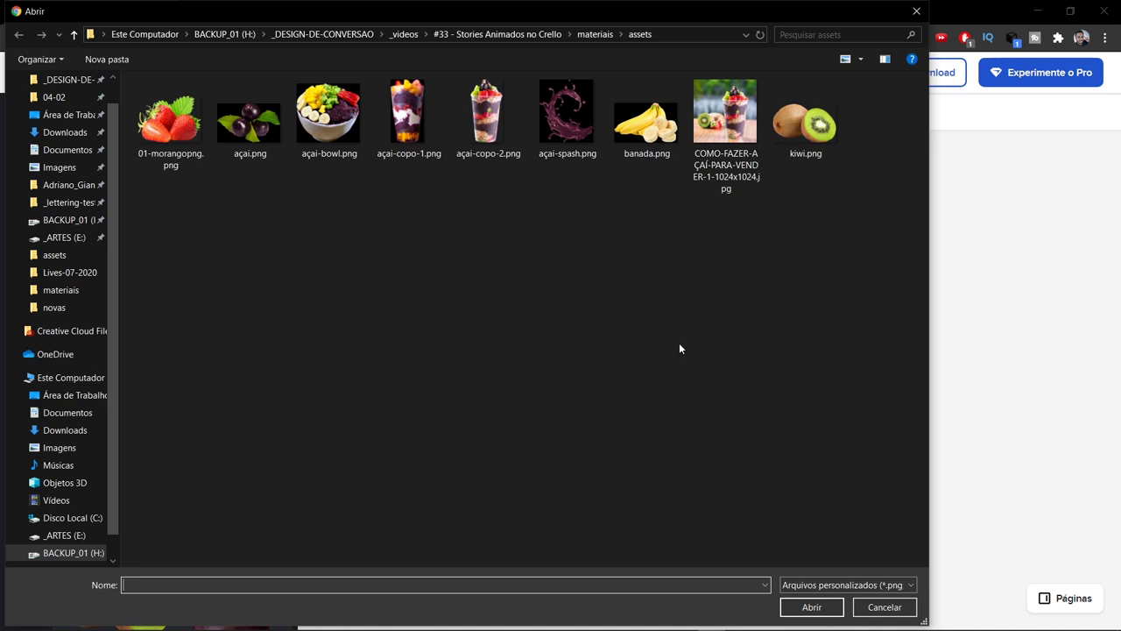
pyautogui.click(885, 606)
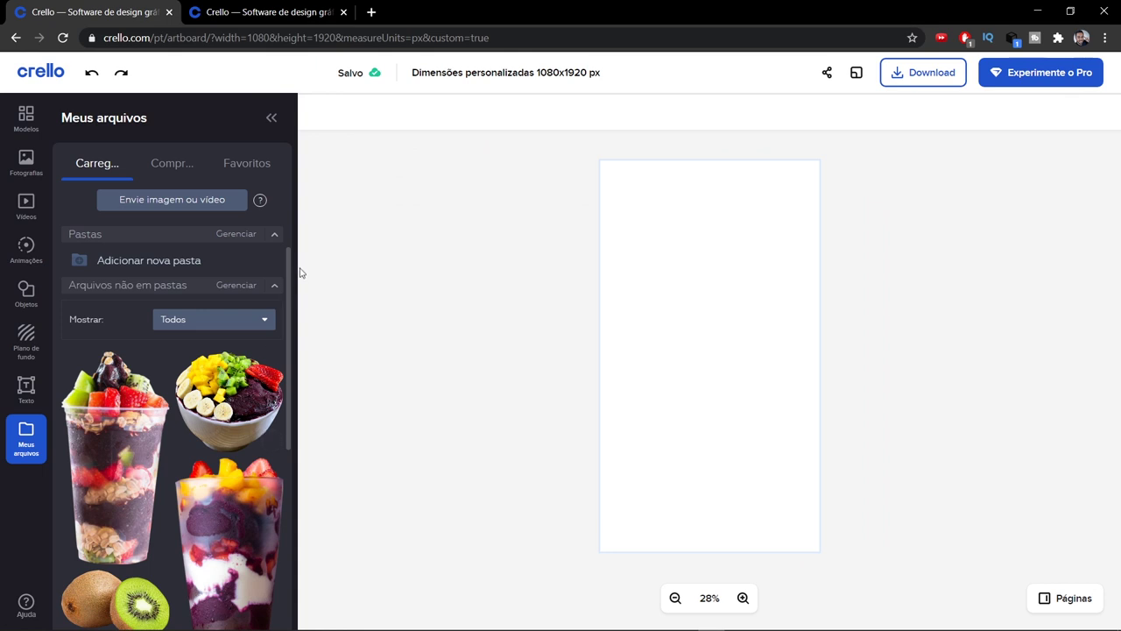
pyautogui.moveTo(288, 270); pyautogui.dragTo(295, 245)
# Look through the background photos and patterns and set the page background to the purple preset #9C27B0
pyautogui.click(25, 352)
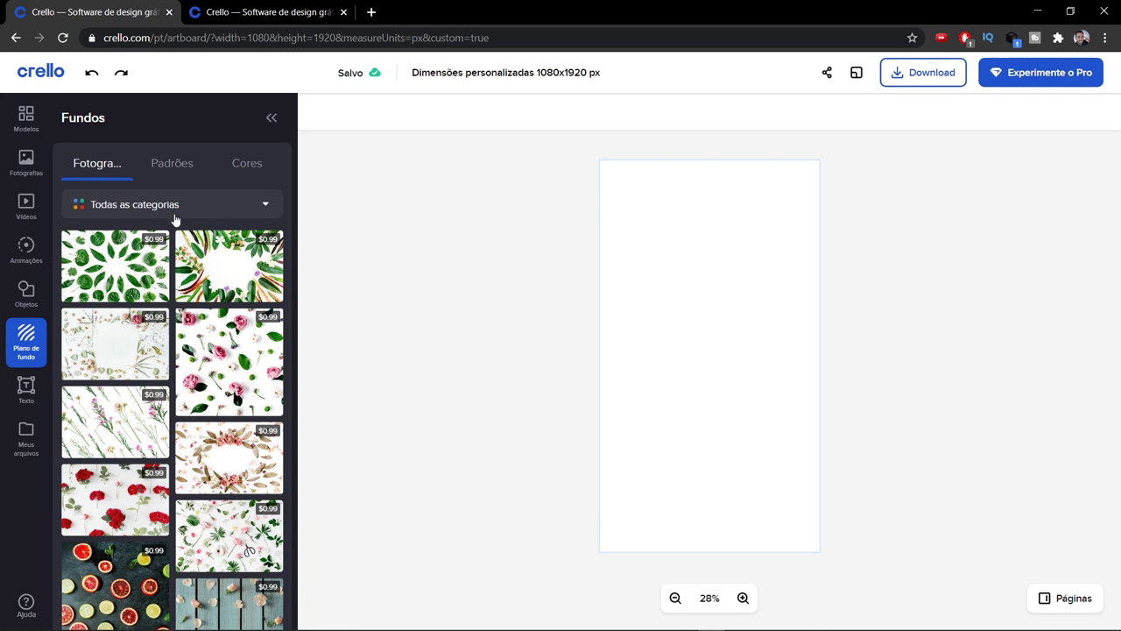
pyautogui.click(179, 165)
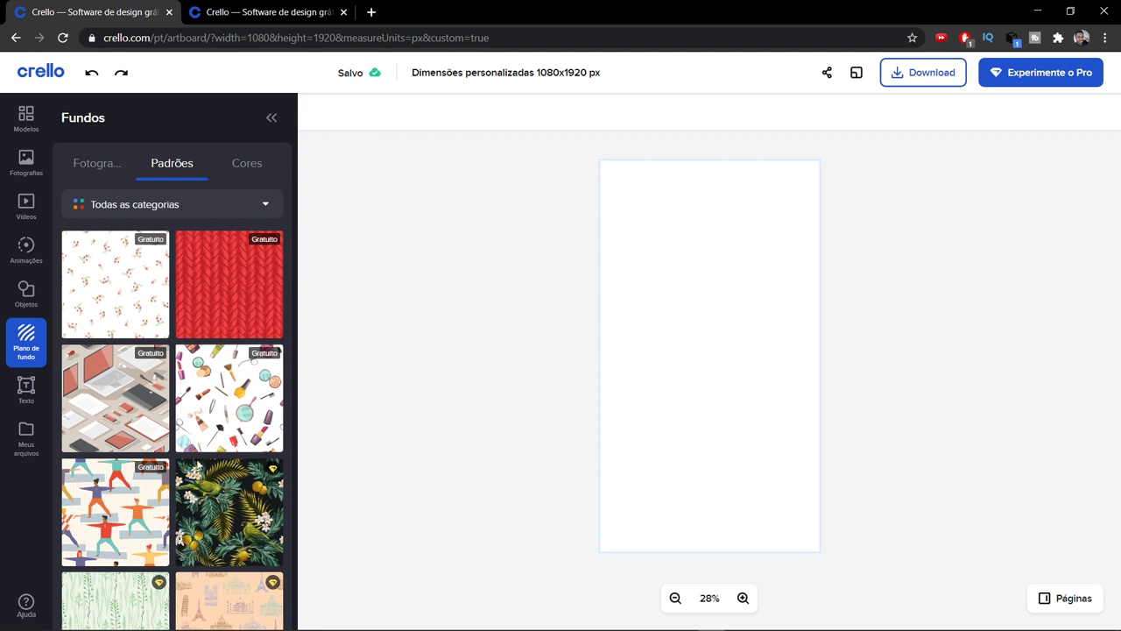
pyautogui.moveTo(272, 478)
pyautogui.click(253, 166)
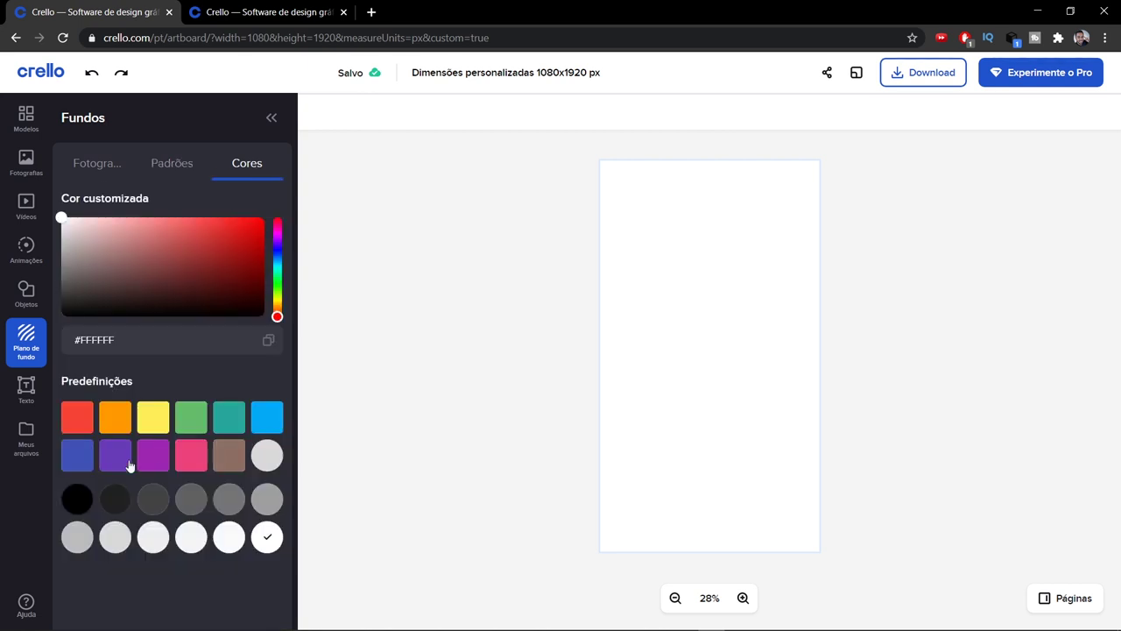
pyautogui.click(157, 458)
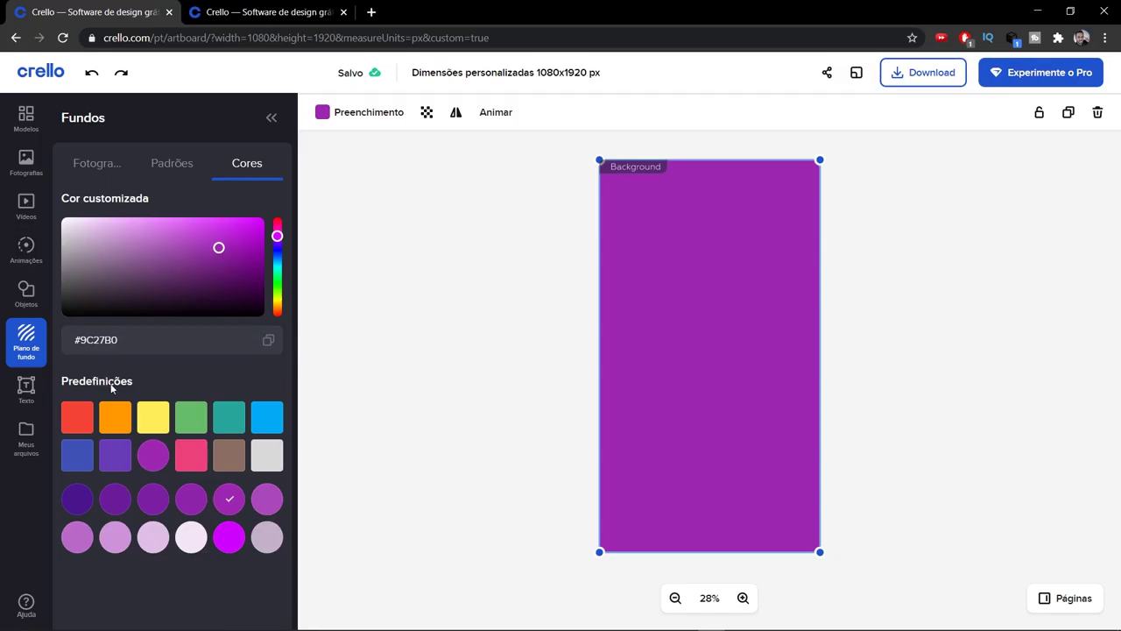
# Browse the Distintivos and Formas categories in the object library
pyautogui.click(24, 300)
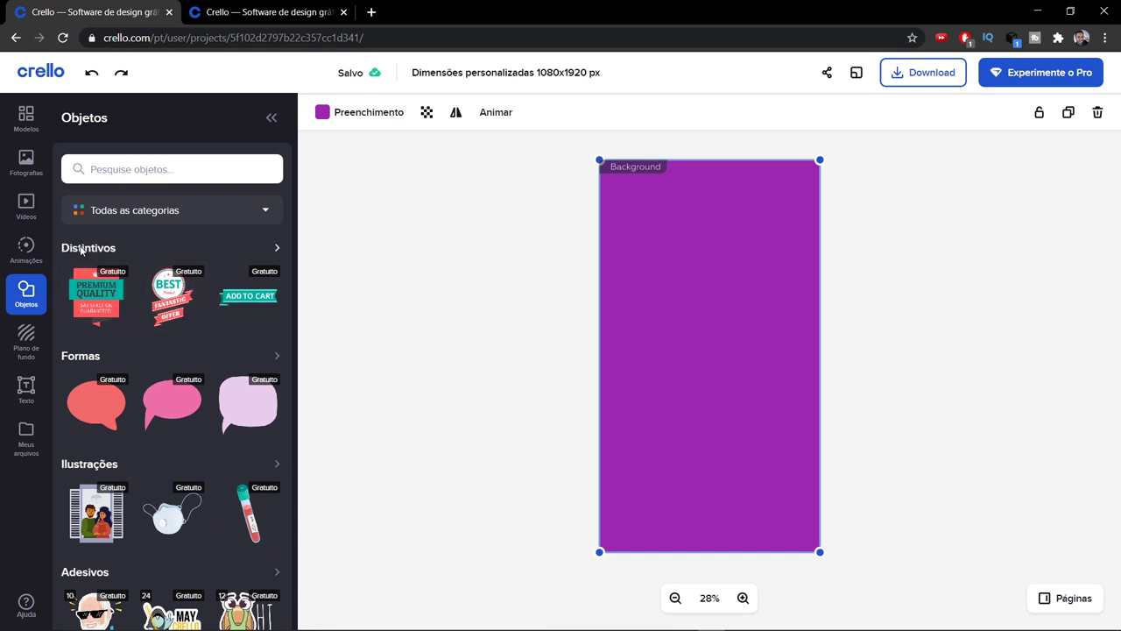
pyautogui.click(82, 249)
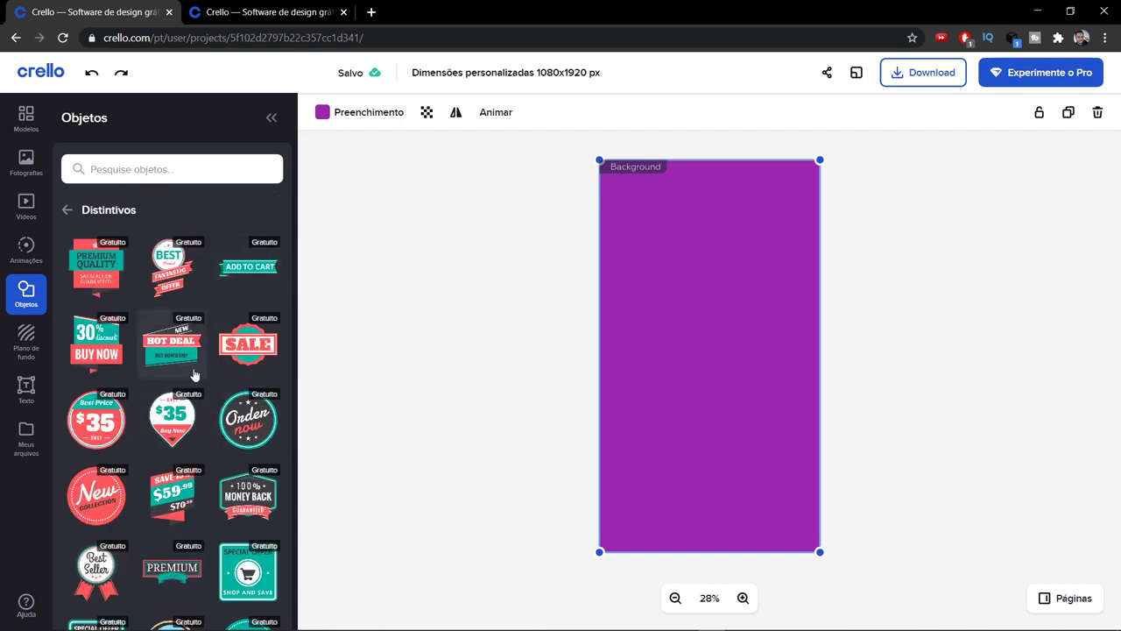
pyautogui.click(68, 210)
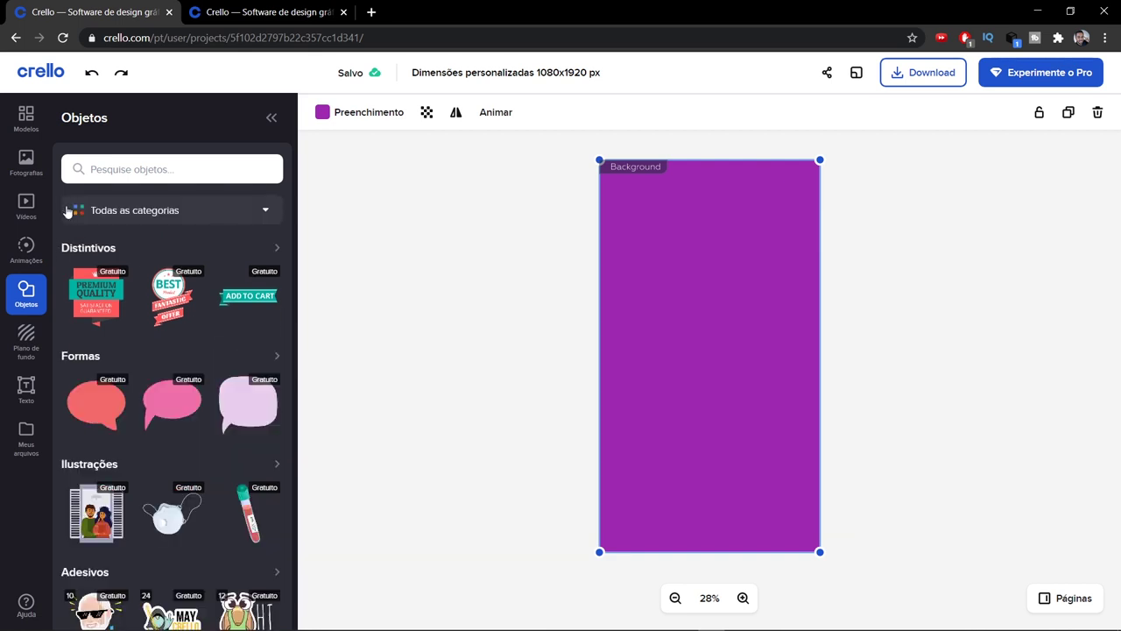
pyautogui.click(83, 359)
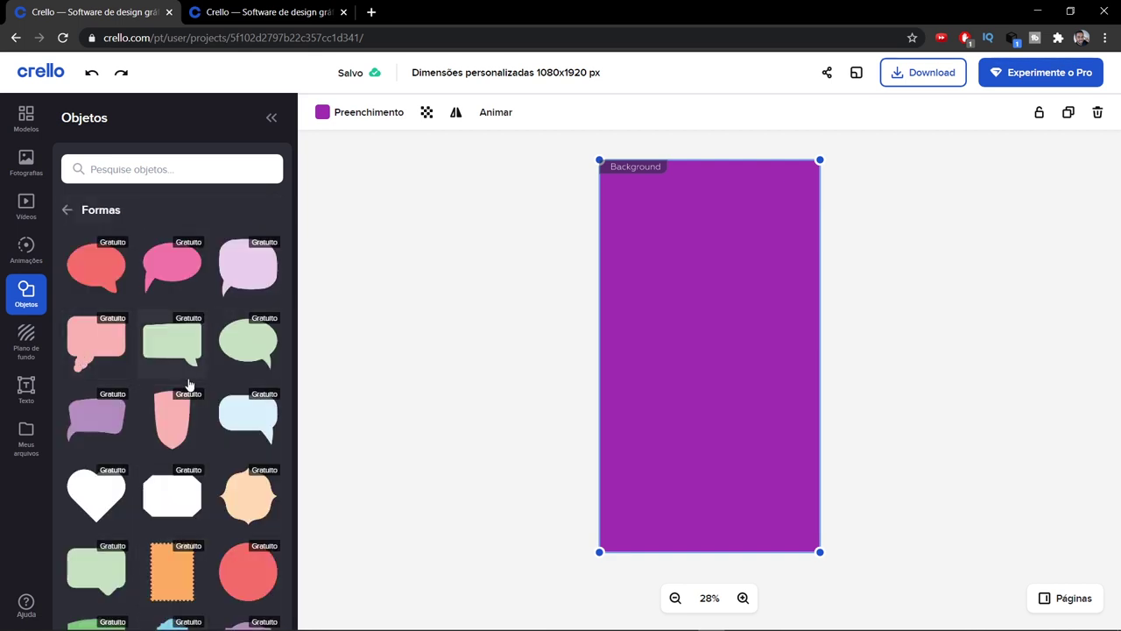
pyautogui.scroll(-2, 188, 384)
pyautogui.scroll(-8, 187, 383)
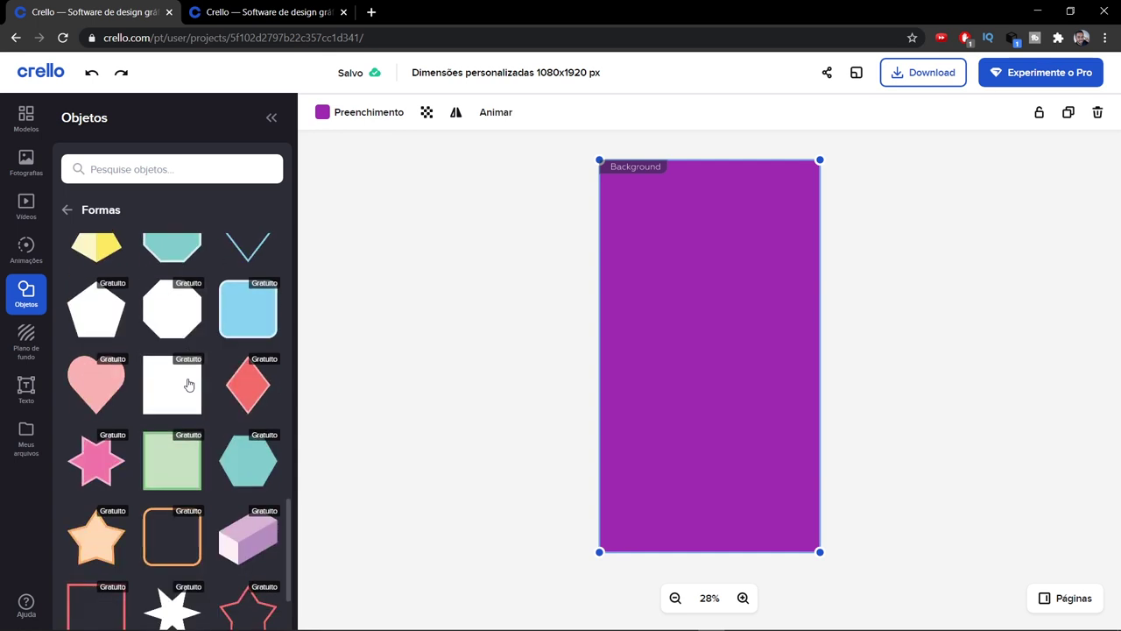
pyautogui.scroll(-5, 182, 383)
pyautogui.scroll(2, 183, 382)
pyautogui.scroll(-4, 183, 383)
pyautogui.scroll(10, 181, 383)
pyautogui.click(67, 209)
# Browse the illustration, sticker, line, mask and frame categories in the object library
pyautogui.scroll(-3, 83, 263)
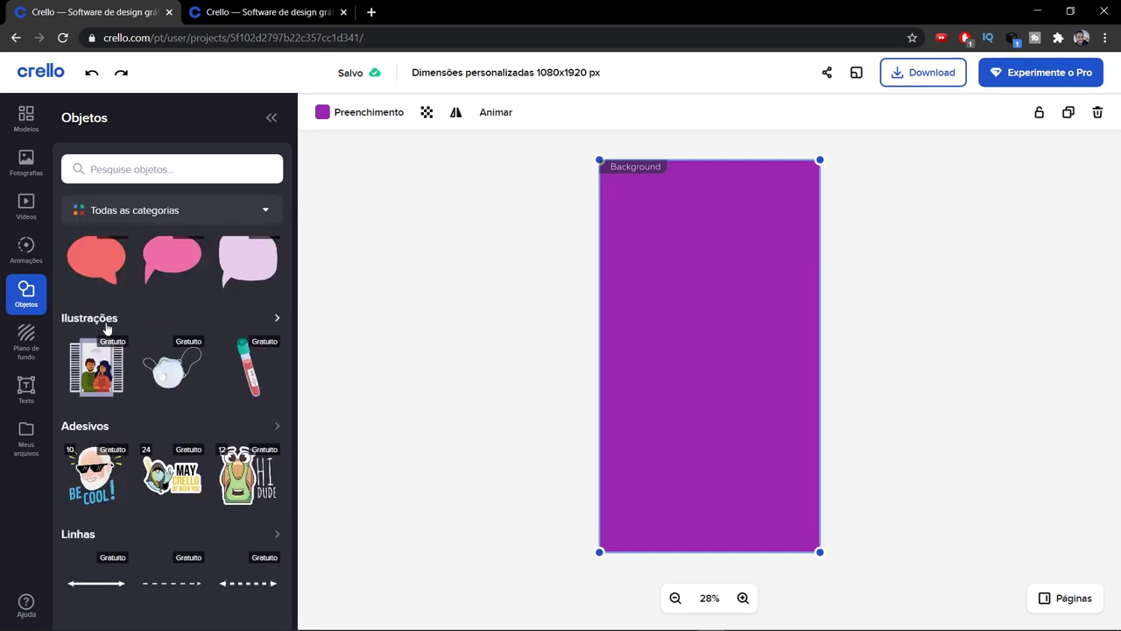
pyautogui.click(92, 321)
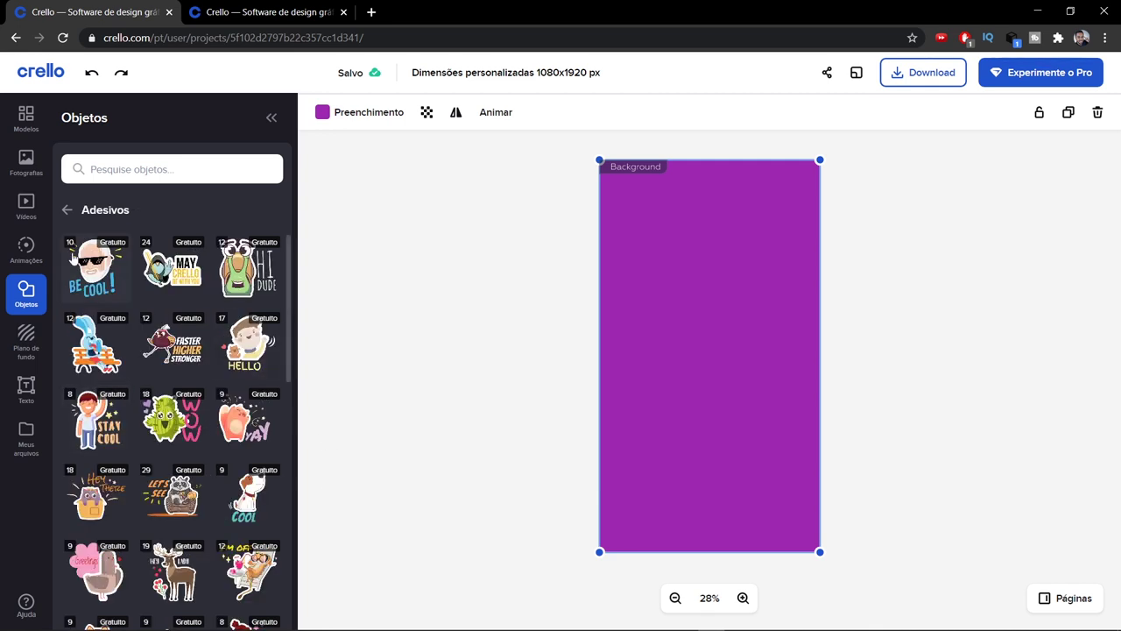
pyautogui.click(68, 210)
pyautogui.click(76, 533)
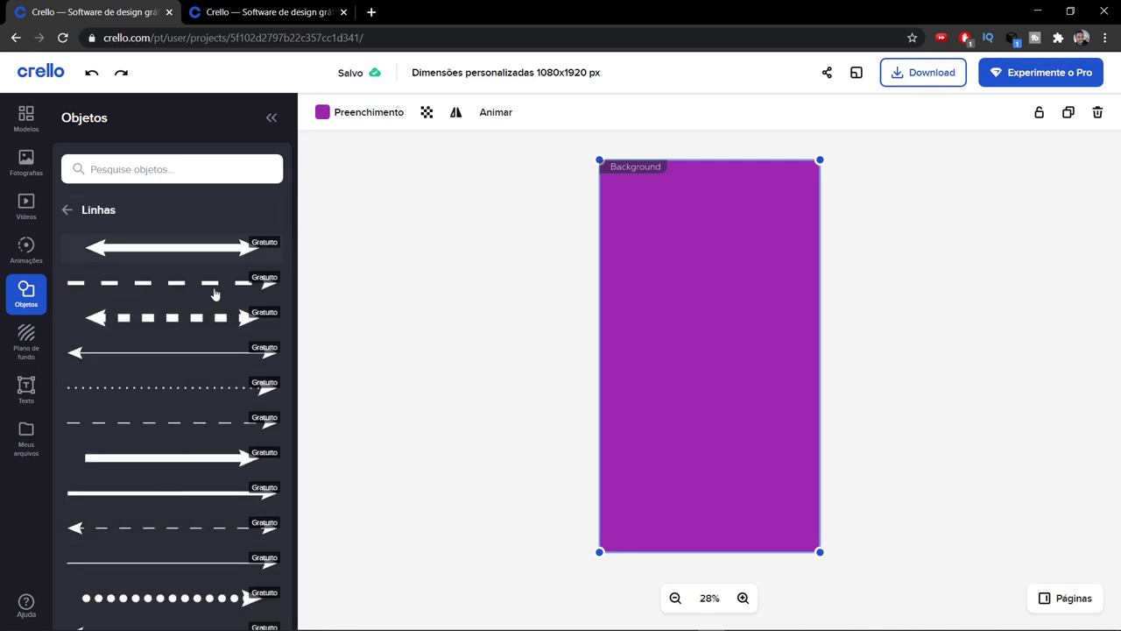
pyautogui.click(67, 209)
pyautogui.click(98, 498)
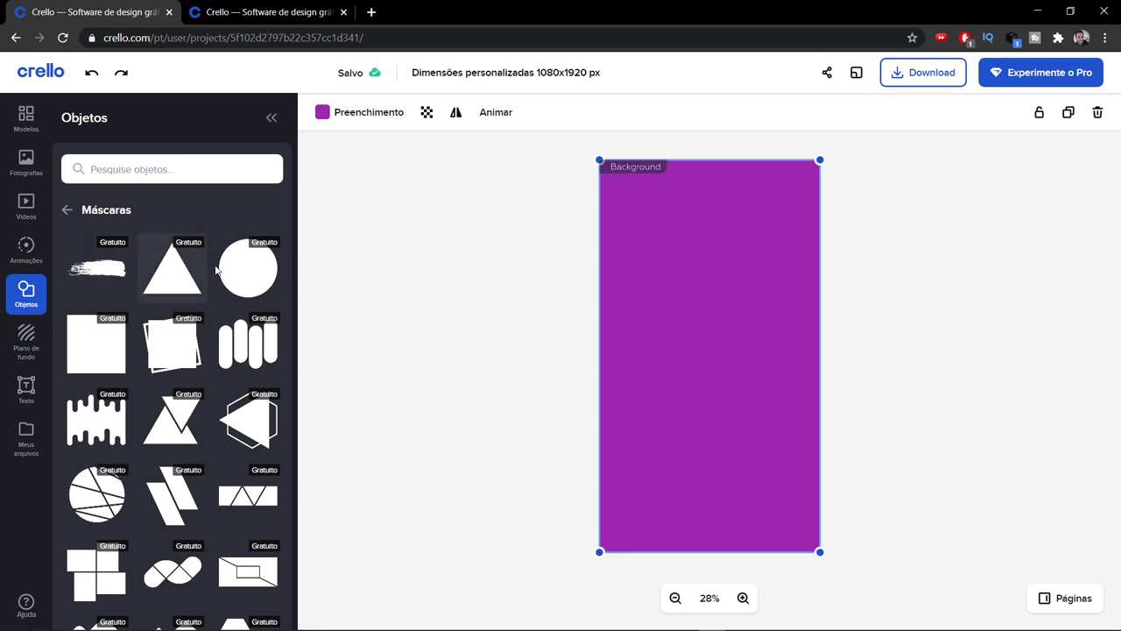
pyautogui.scroll(-3, 169, 339)
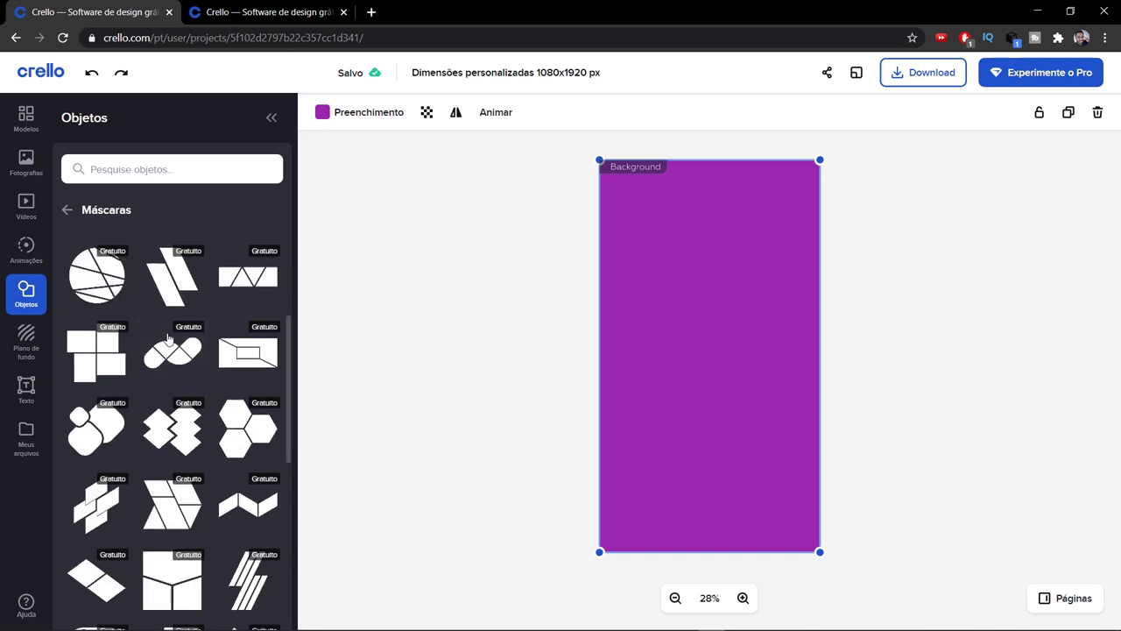
pyautogui.scroll(-3, 170, 339)
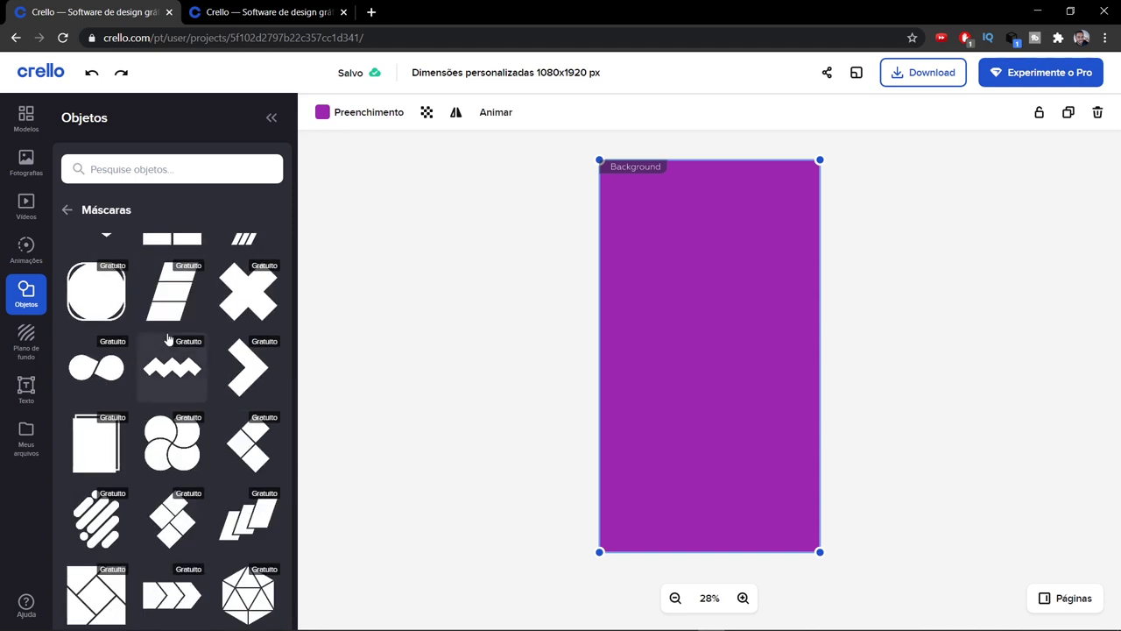
pyautogui.scroll(6, 169, 339)
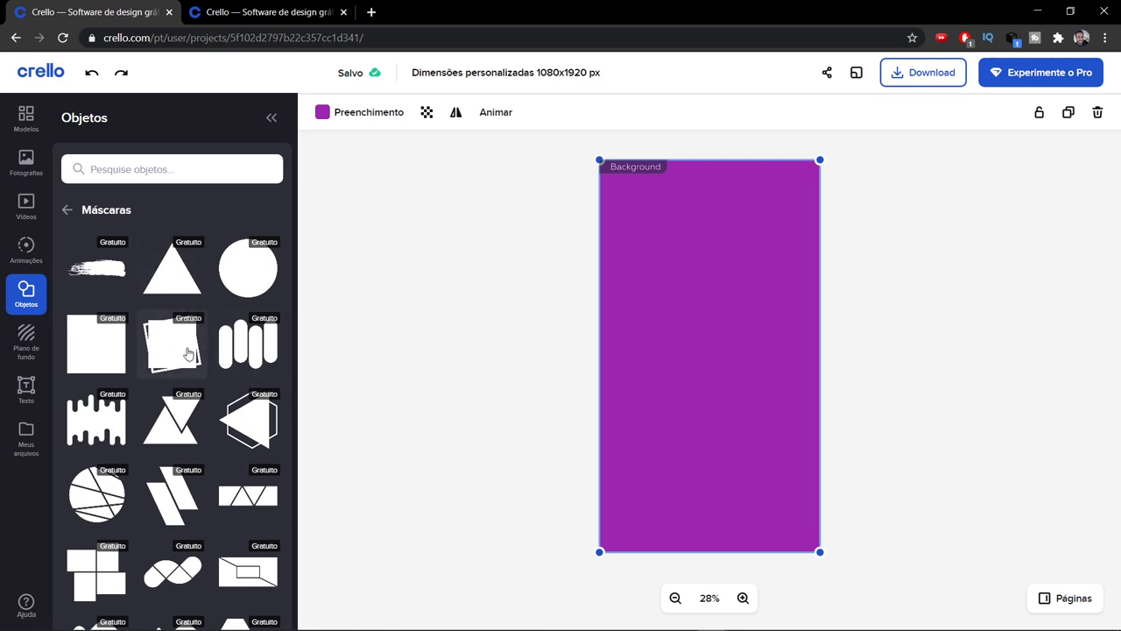
pyautogui.click(67, 210)
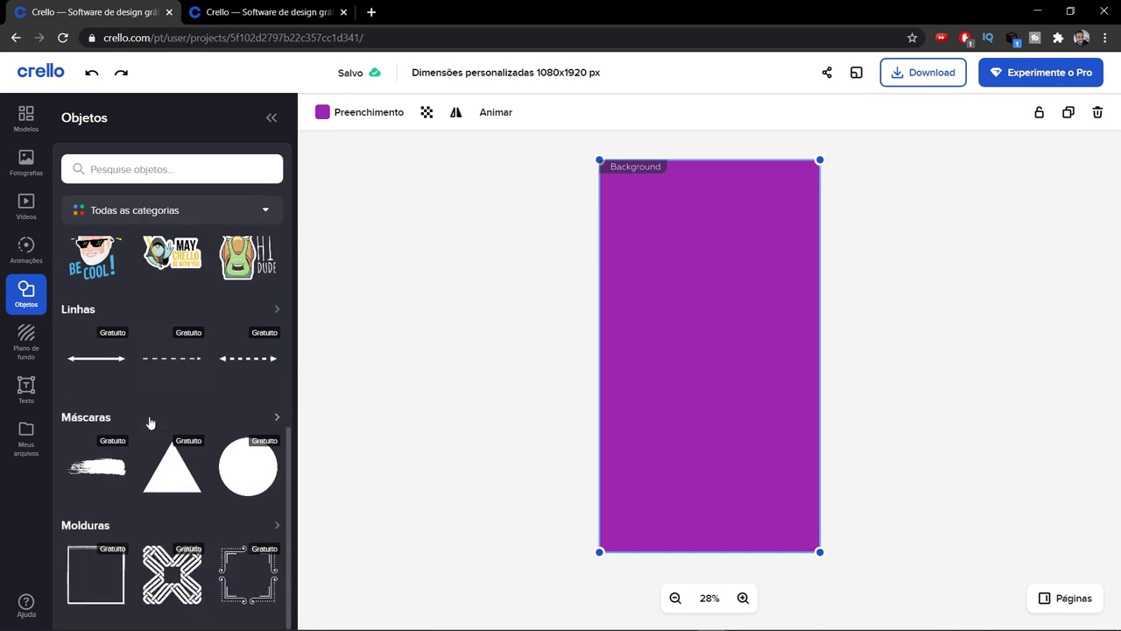
pyautogui.click(100, 524)
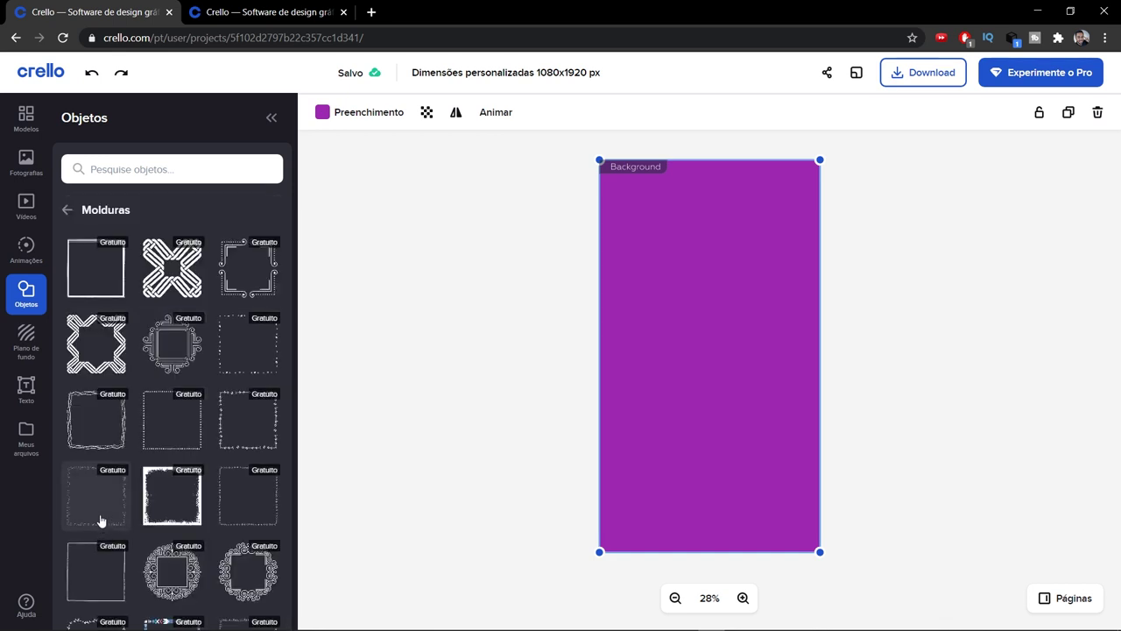
pyautogui.click(100, 210)
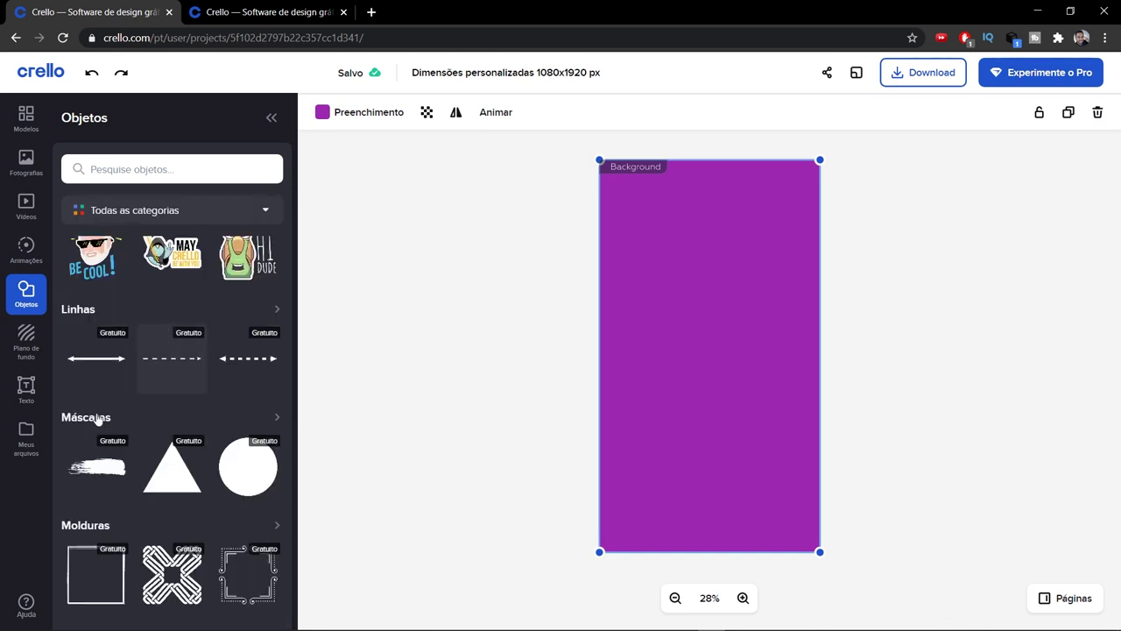
# Insert the horizontal dry brush-stroke mask from the Máscaras category into the page
pyautogui.click(83, 417)
pyautogui.scroll(-12, 80, 417)
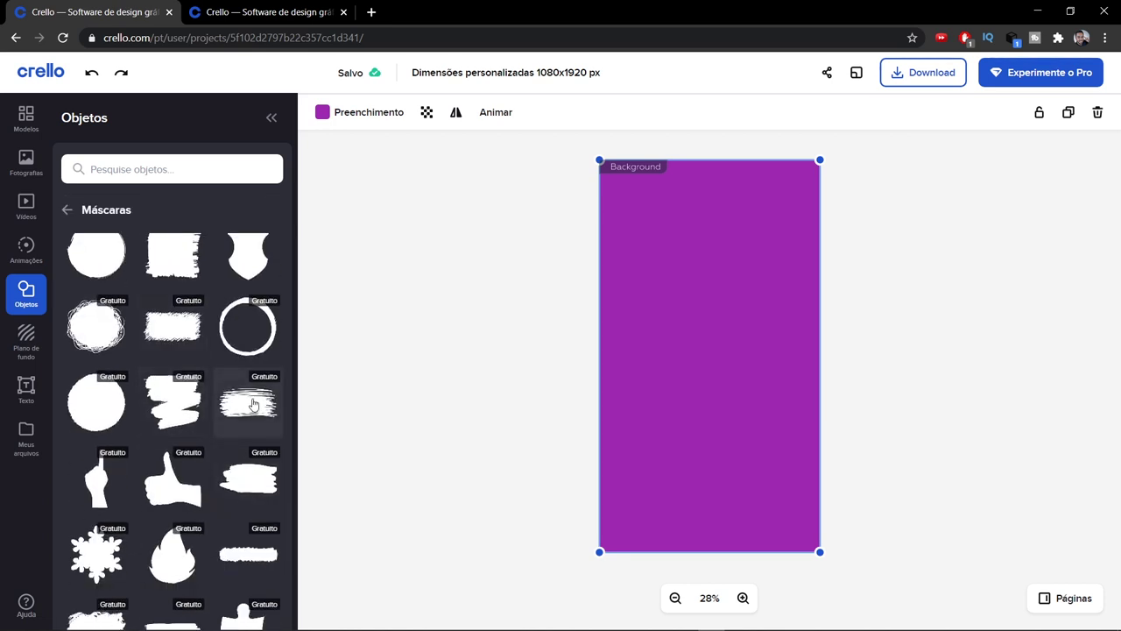
pyautogui.click(246, 412)
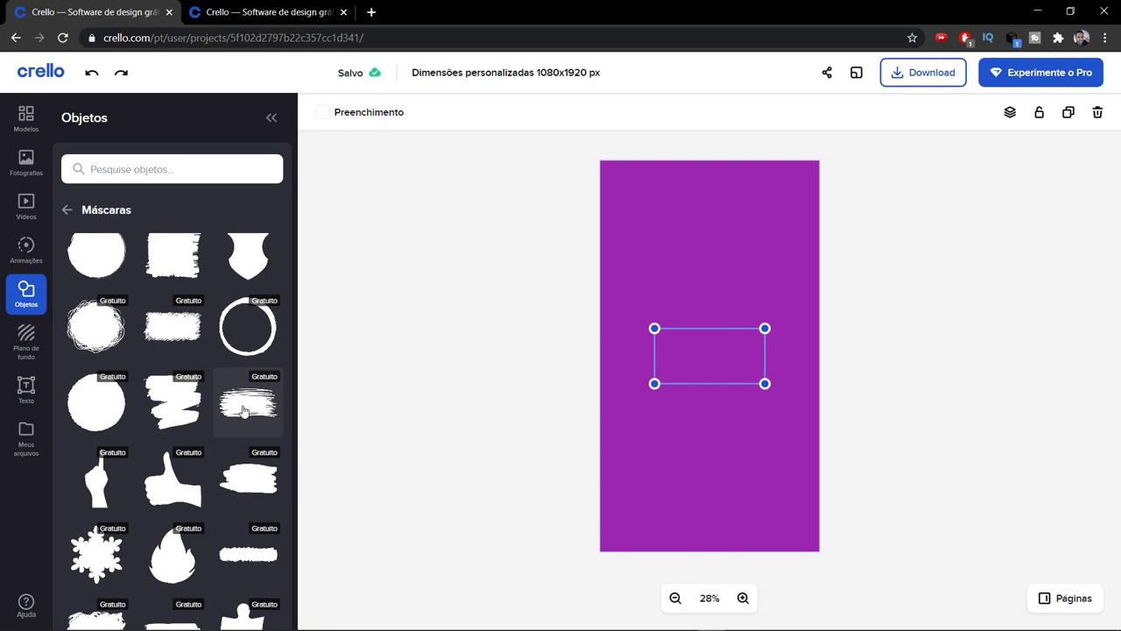
# Enlarge the brush-stroke mask beyond both page sides and place it tilted upward to the right across the page's lower part
pyautogui.moveTo(764, 382); pyautogui.dragTo(906, 471)
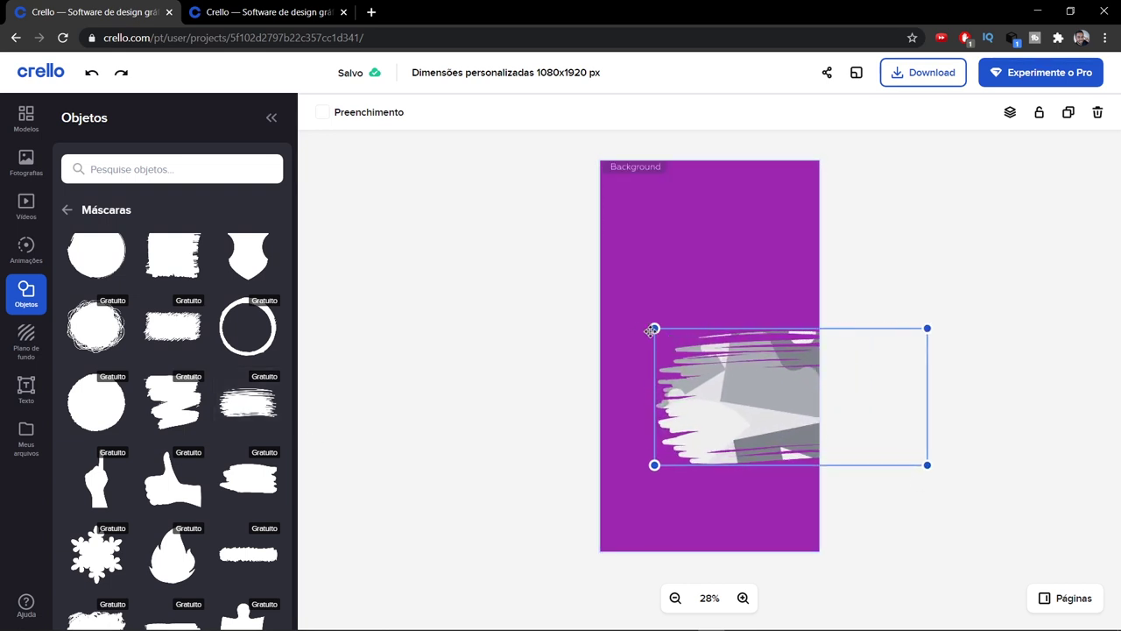
pyautogui.moveTo(653, 330); pyautogui.dragTo(558, 280)
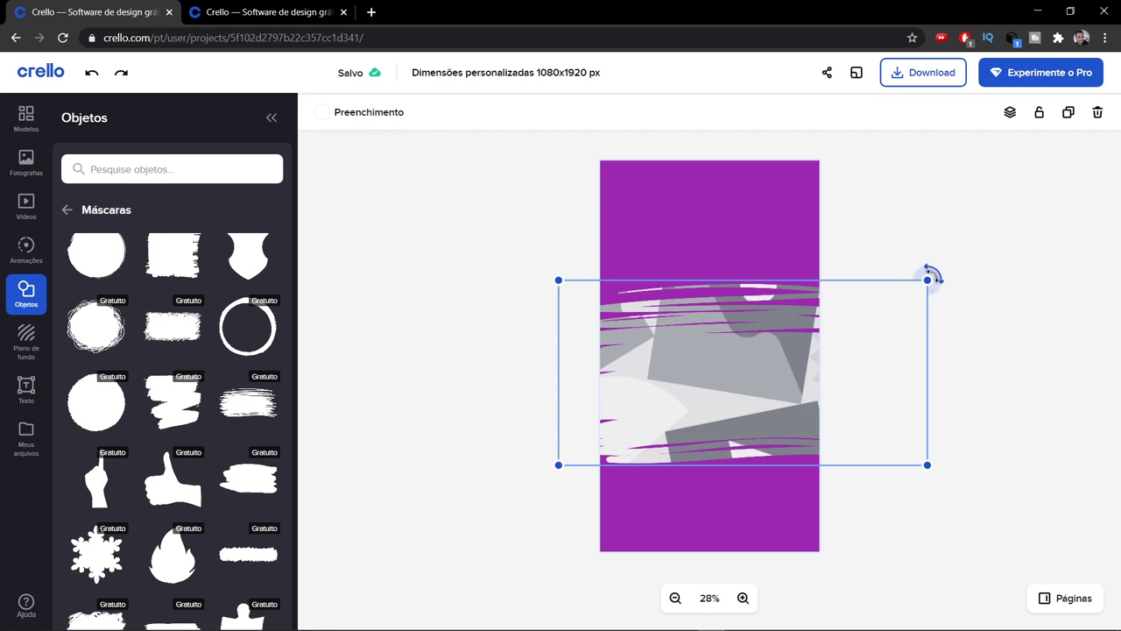
pyautogui.moveTo(929, 271); pyautogui.dragTo(882, 220)
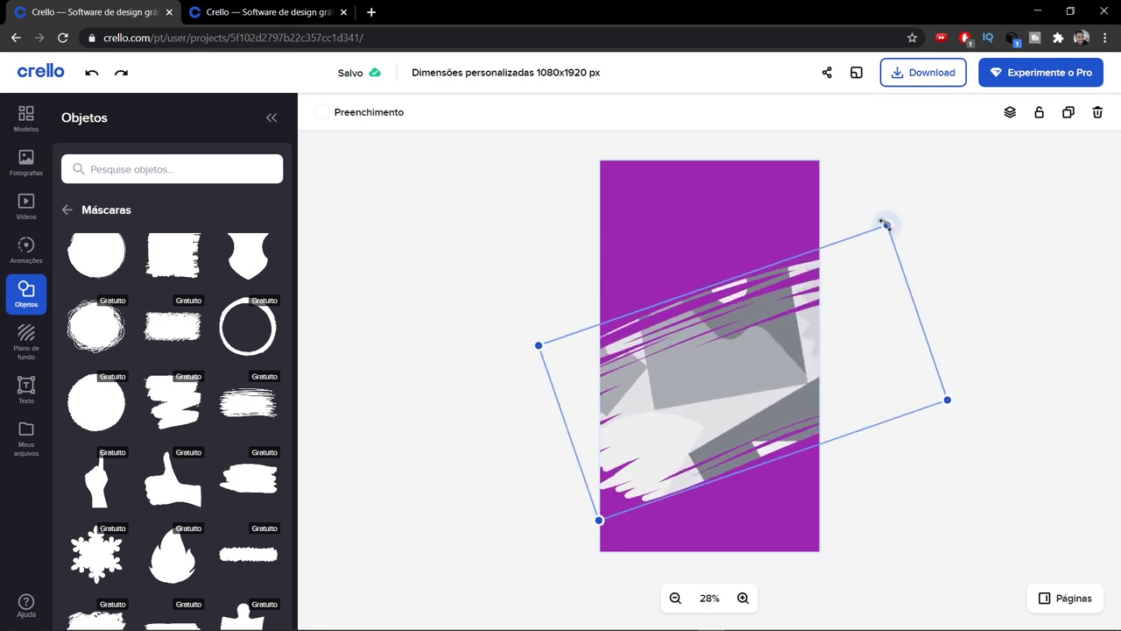
pyautogui.moveTo(760, 344); pyautogui.dragTo(759, 431)
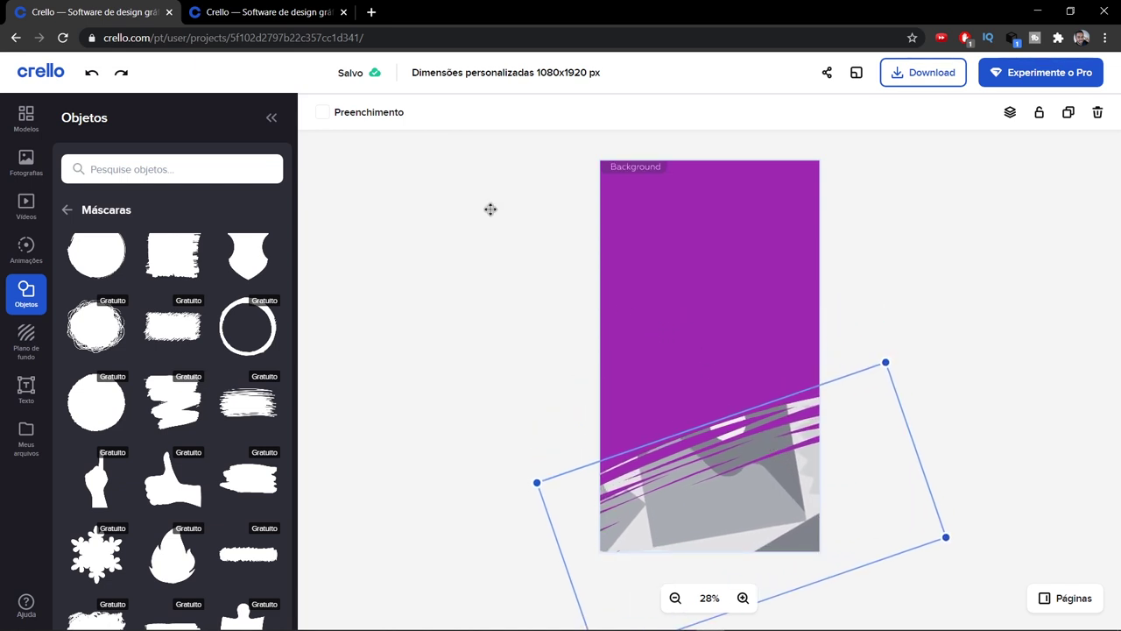
# Fill the brush-stroke mask with the red preset #F44336
pyautogui.click(356, 117)
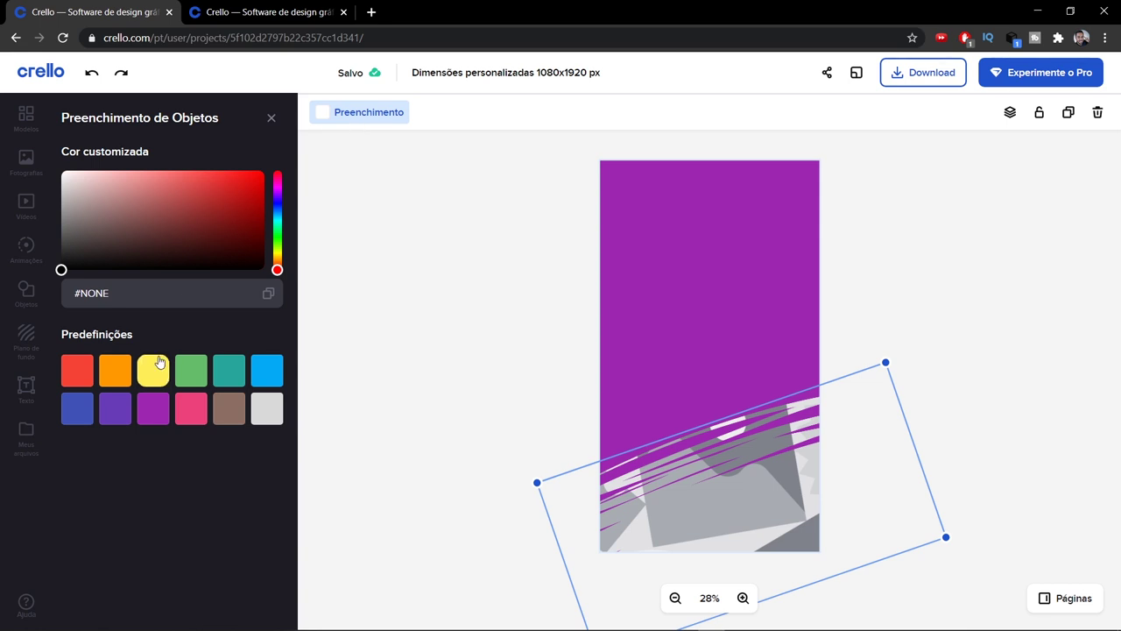
pyautogui.click(70, 371)
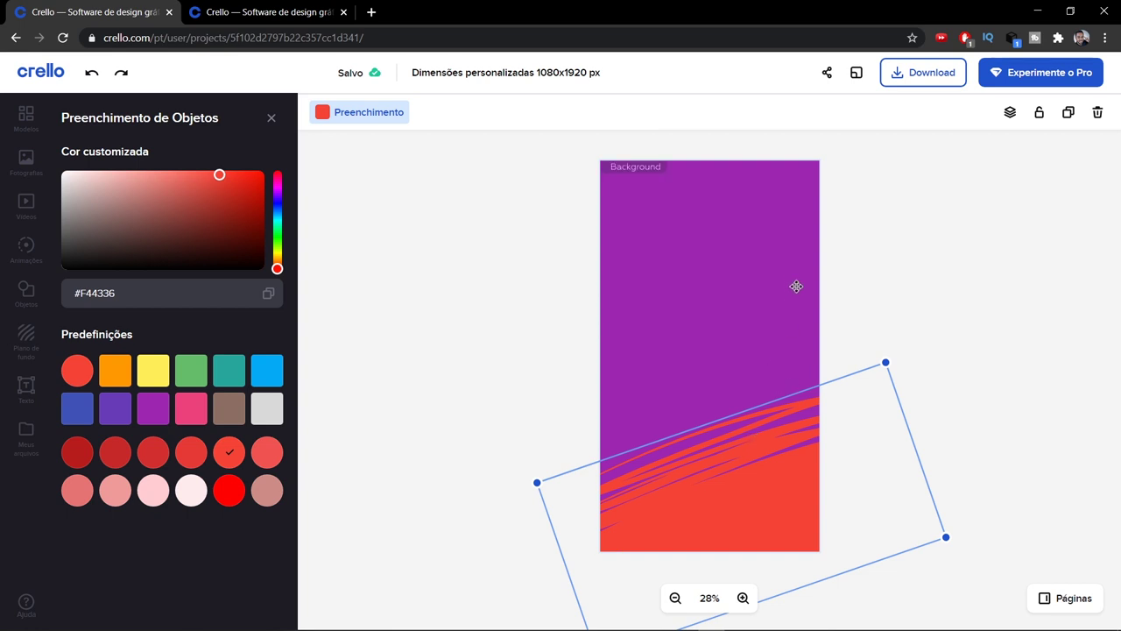
# Duplicate the red brush stroke as a smaller copy along the page's lower edge, filled with orange #FF9800
pyautogui.click(1070, 118)
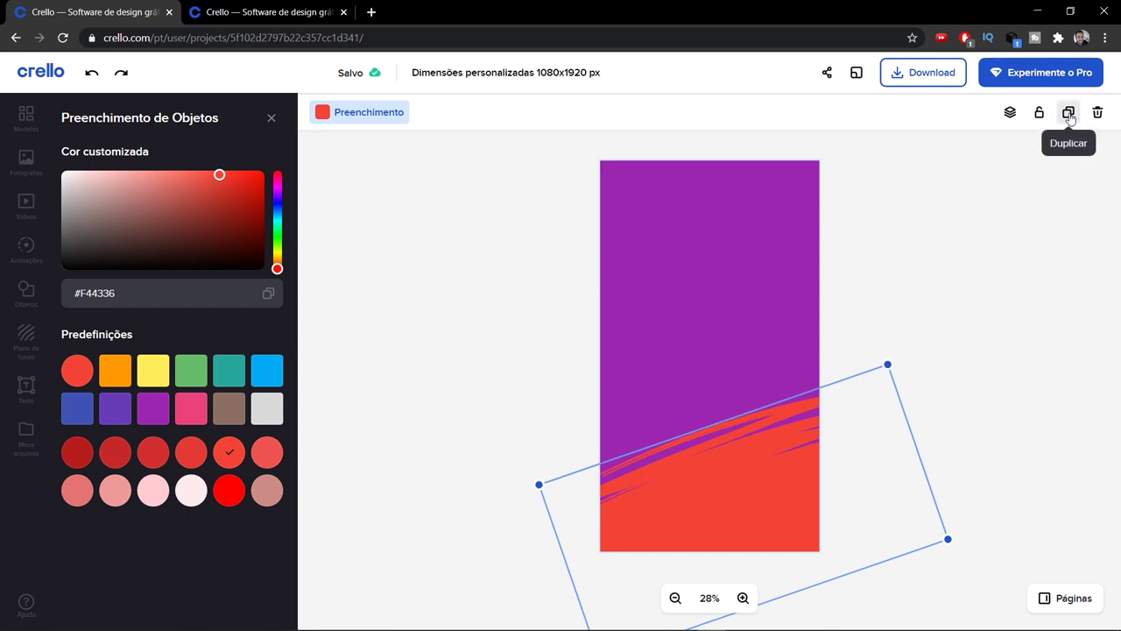
pyautogui.click(358, 118)
pyautogui.click(357, 117)
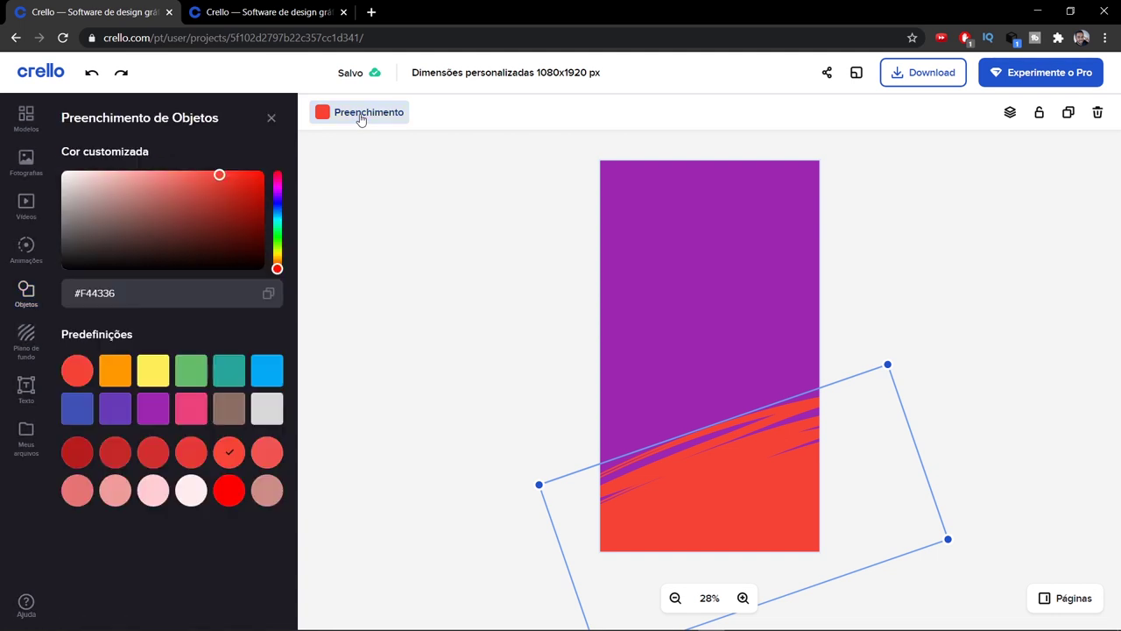
pyautogui.click(126, 377)
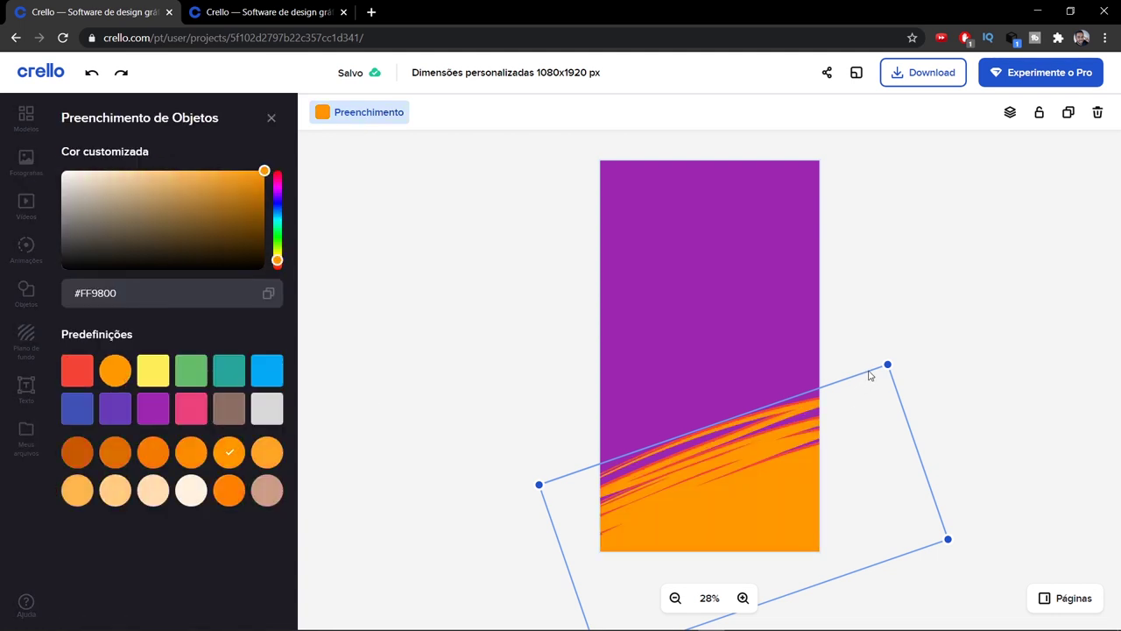
pyautogui.moveTo(888, 363)
pyautogui.mouseDown()
pyautogui.moveTo(783, 468)
pyautogui.moveTo(797, 451)
pyautogui.moveTo(817, 473)
pyautogui.mouseUp()
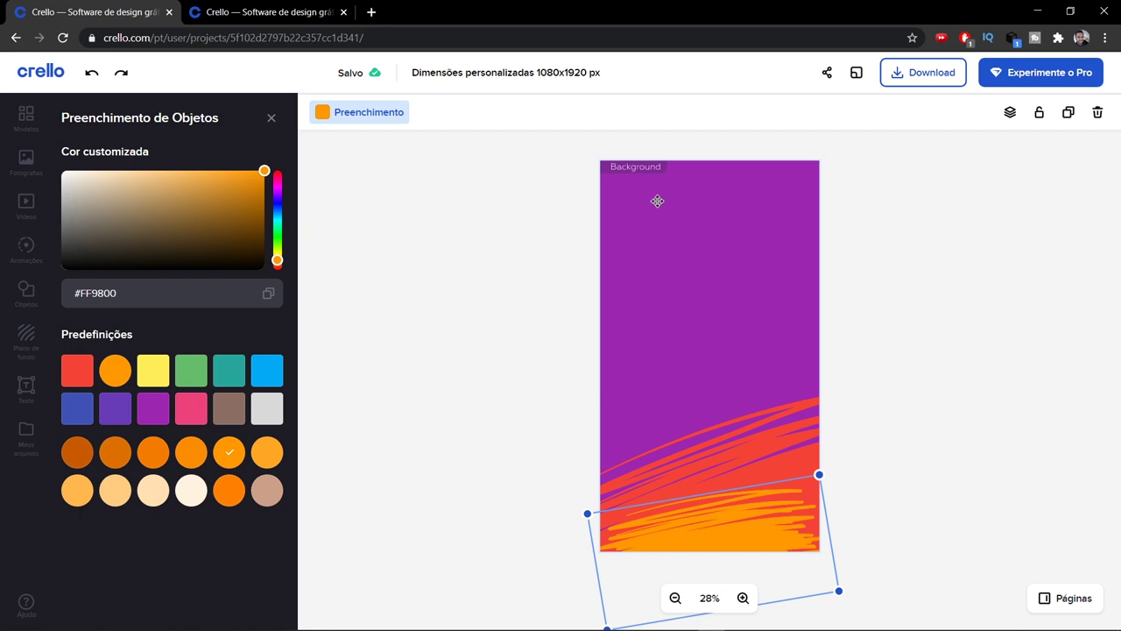
# Place a #6A1B9A brush-stroke copy across the page's upper part and layer a smaller, darker purple duplicate over its upper-left corner
pyautogui.moveTo(735, 554)
pyautogui.mouseDown()
pyautogui.moveTo(679, 259)
pyautogui.moveTo(706, 210)
pyautogui.moveTo(703, 220)
pyautogui.mouseUp()
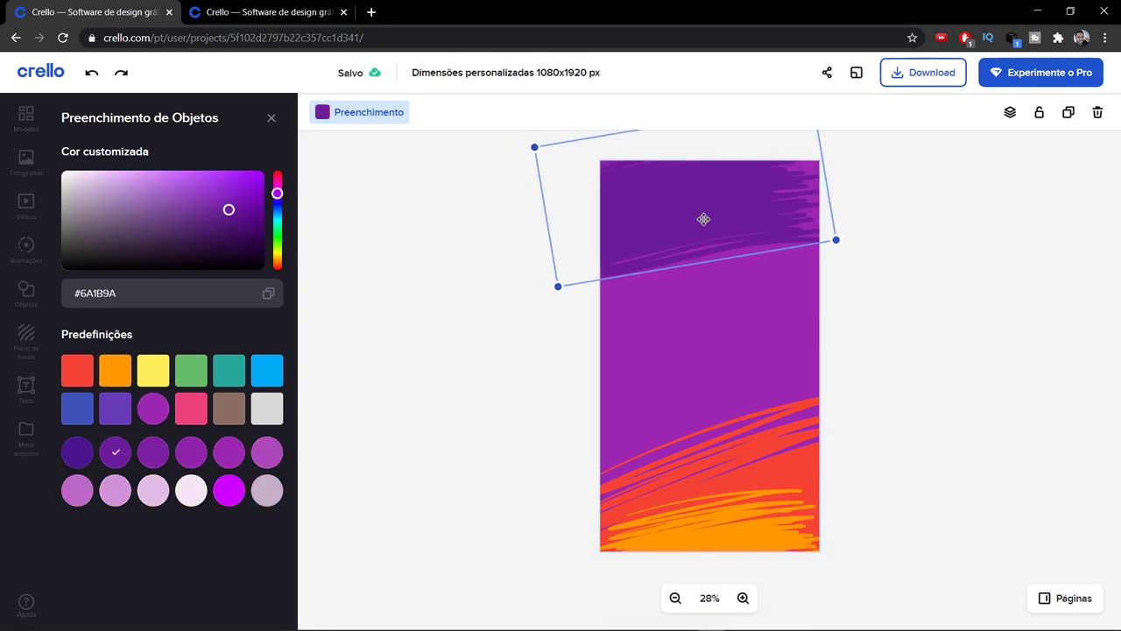
pyautogui.click(1069, 112)
pyautogui.moveTo(827, 238); pyautogui.dragTo(758, 217)
pyautogui.moveTo(654, 186)
pyautogui.mouseDown()
pyautogui.moveTo(676, 179)
pyautogui.moveTo(631, 198)
pyautogui.mouseUp()
pyautogui.click(77, 451)
pyautogui.moveTo(533, 243); pyautogui.dragTo(546, 239)
pyautogui.moveTo(639, 173); pyautogui.dragTo(641, 185)
pyautogui.click(735, 334)
pyautogui.click(858, 333)
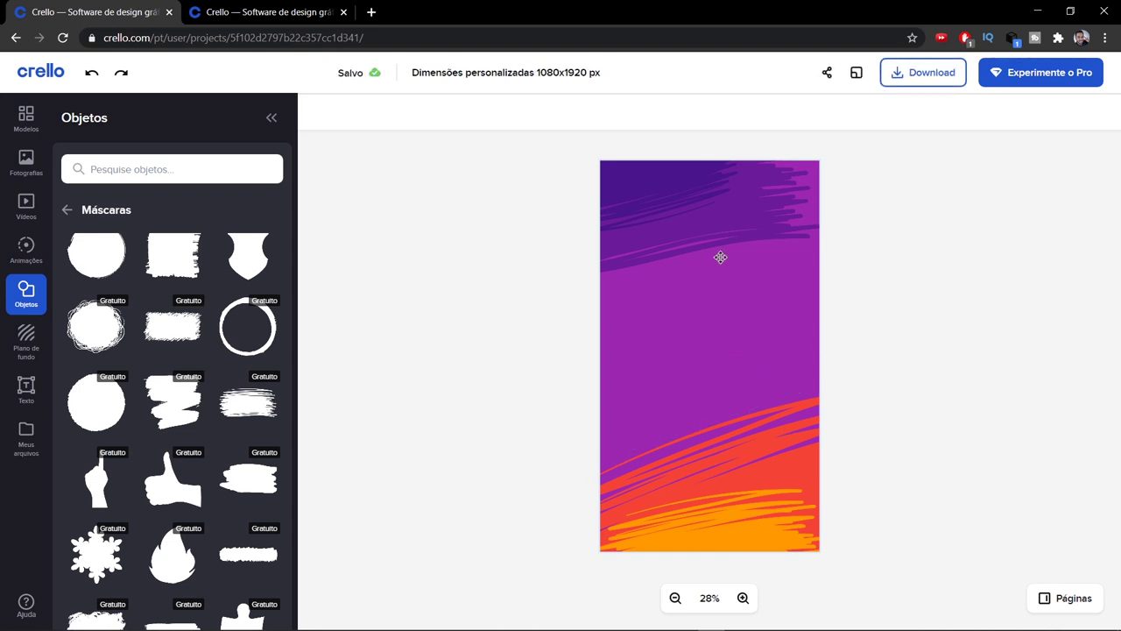
# Lock the two purple brush strokes and the red brush stroke together
pyautogui.click(693, 164)
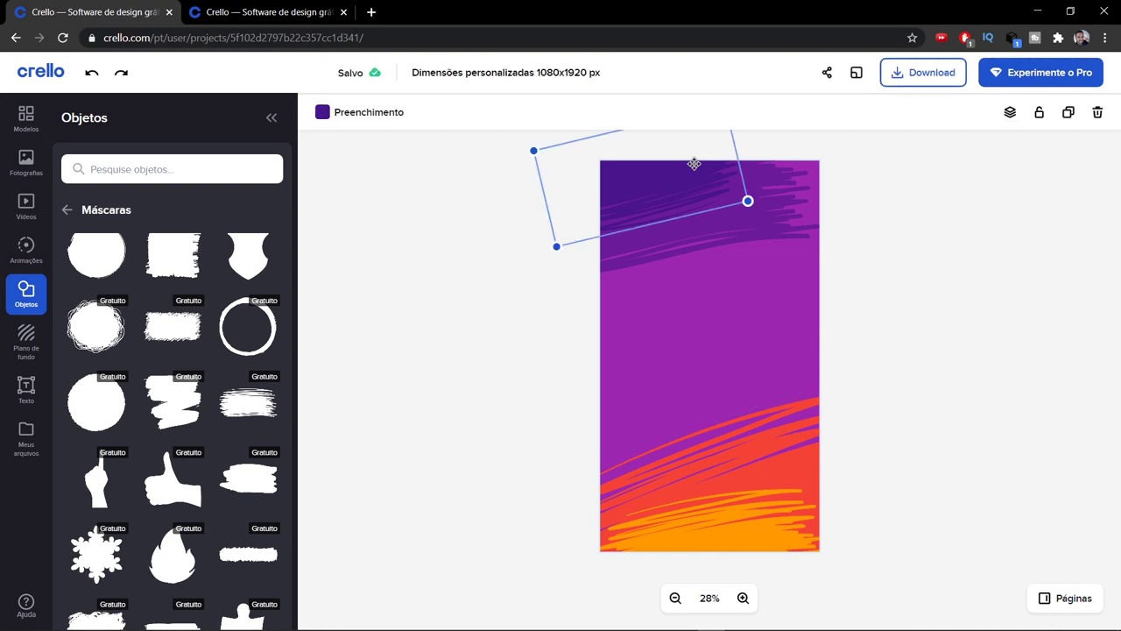
pyautogui.keyDown('shift'); pyautogui.click(711, 225); pyautogui.keyUp('shift')
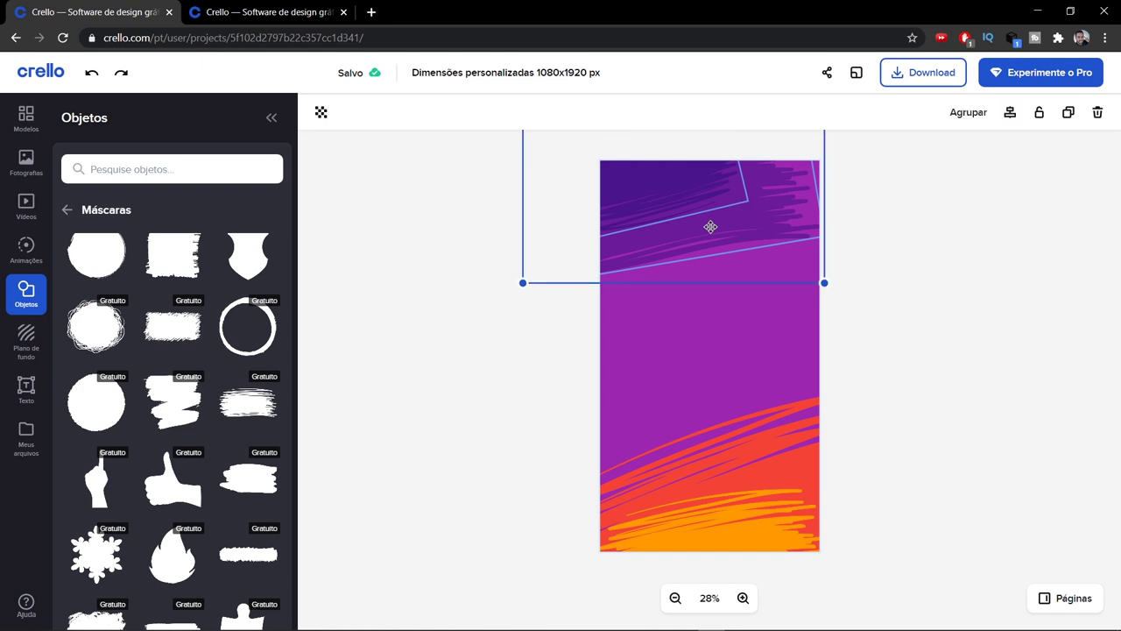
pyautogui.keyDown('shift'); pyautogui.click(771, 428); pyautogui.keyUp('shift')
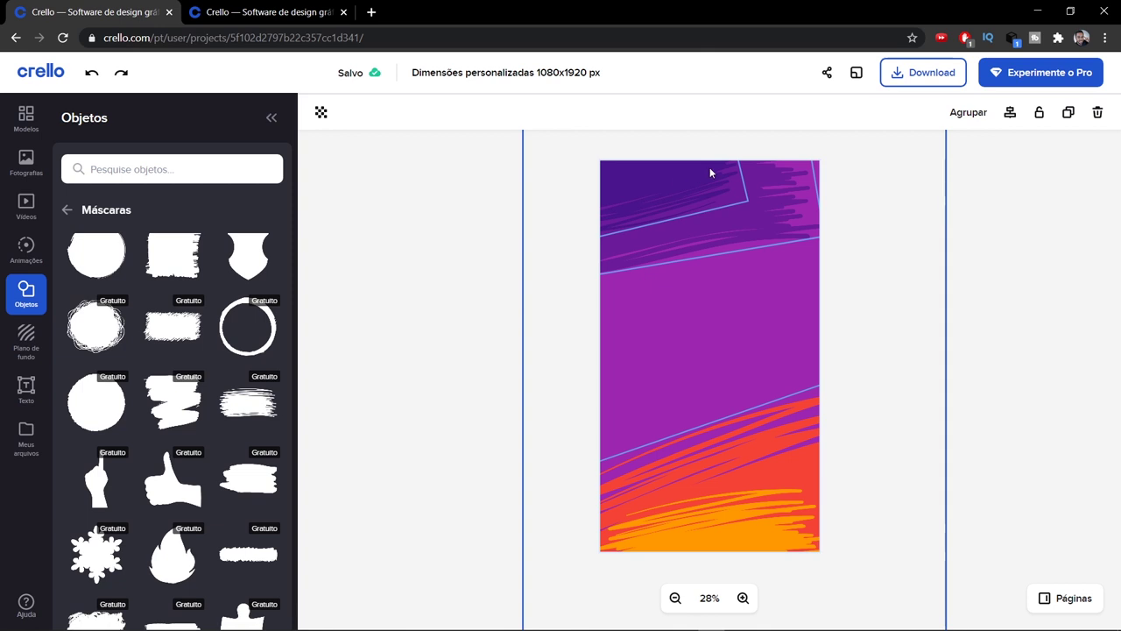
pyautogui.click(1040, 113)
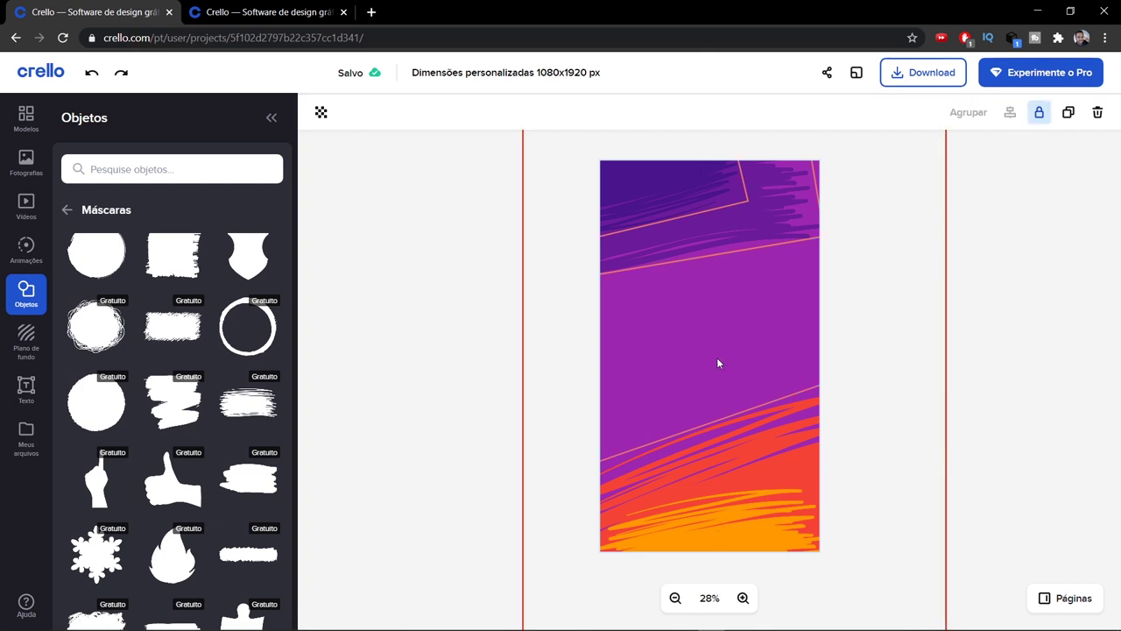
pyautogui.click(997, 371)
# Lock the orange brush stroke and the purple page background
pyautogui.click(677, 559)
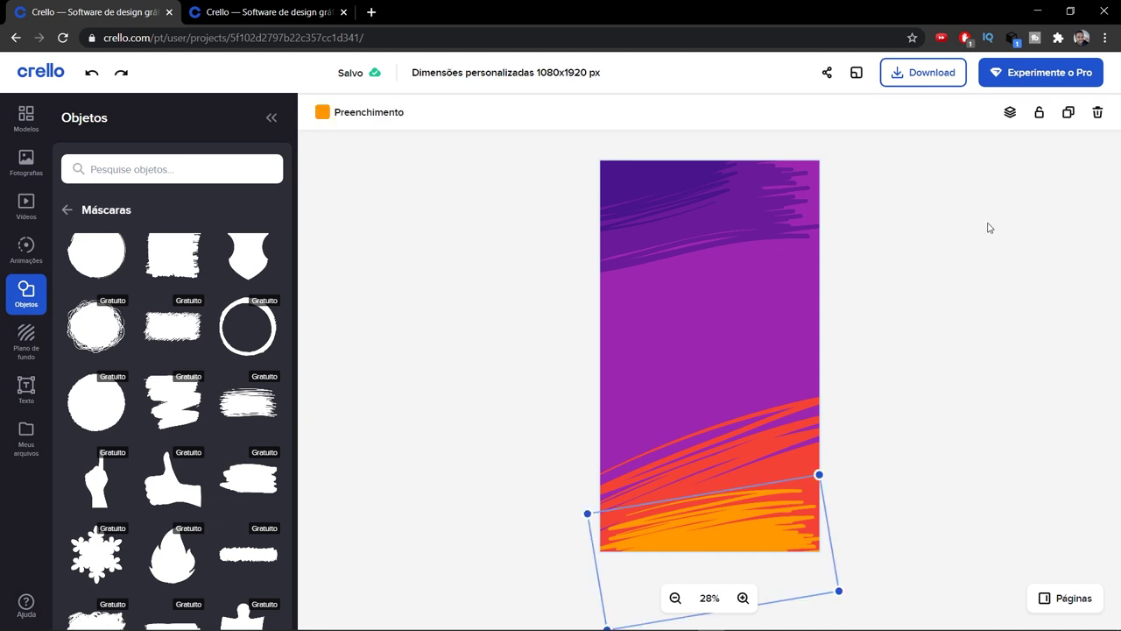
pyautogui.click(1039, 112)
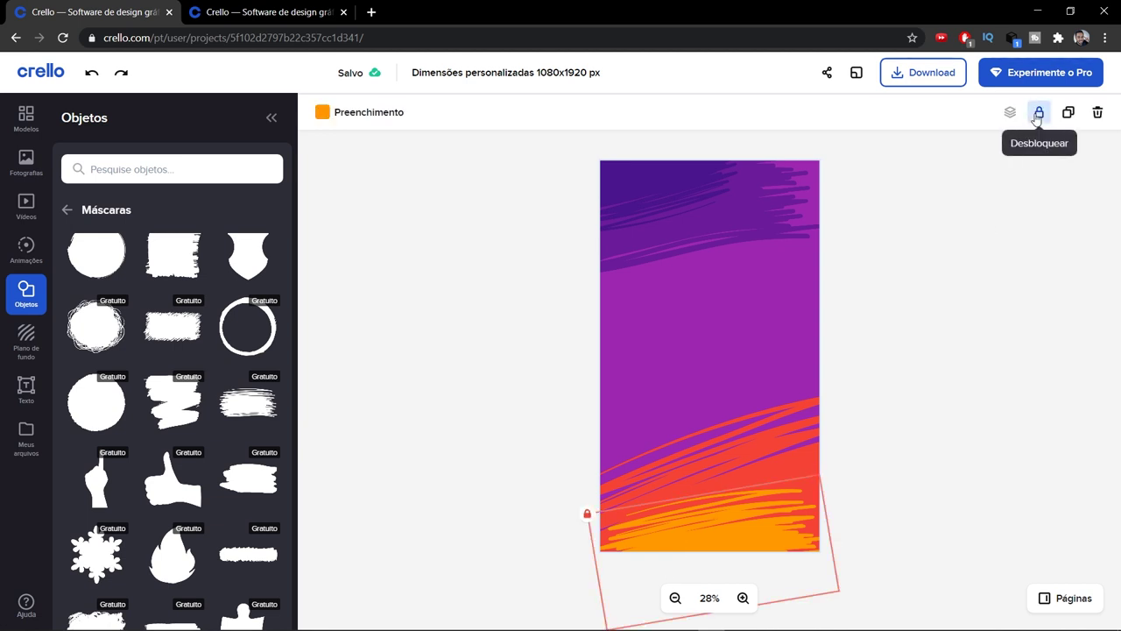
pyautogui.click(610, 281)
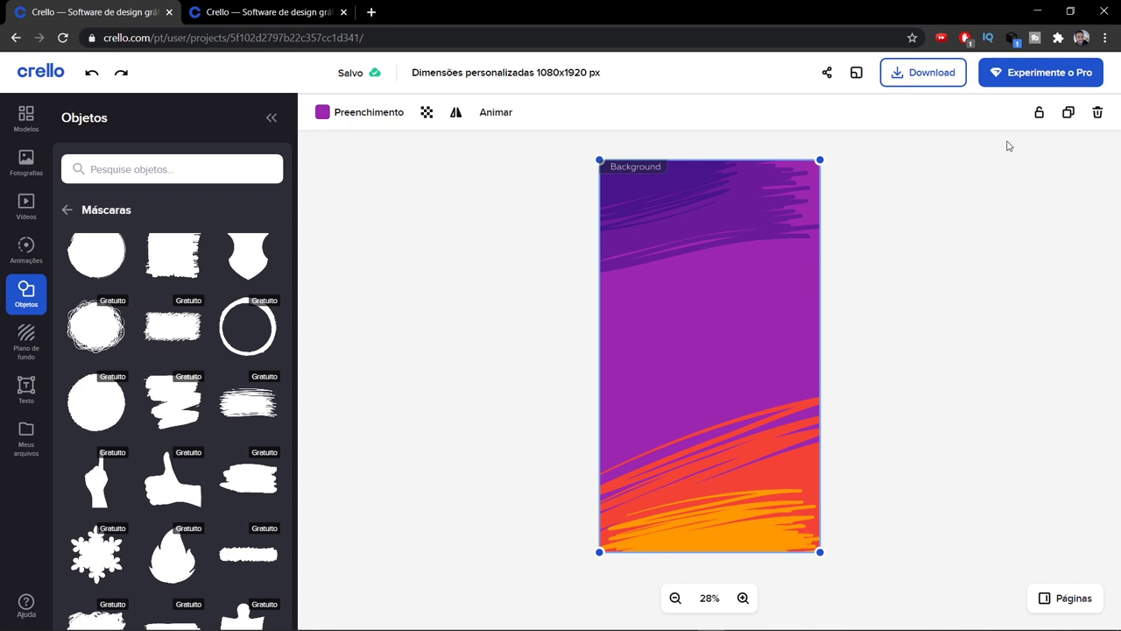
pyautogui.click(1039, 112)
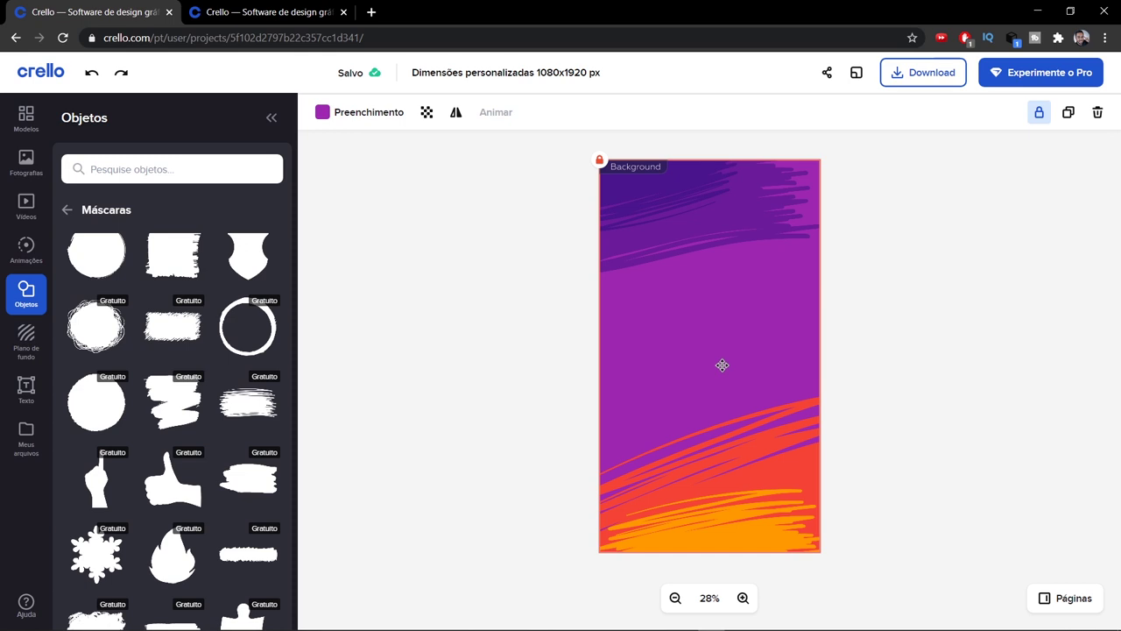
# Check the finished açaí reference design and insert the uploaded kiwi and banana images into the new page
pyautogui.hotkey('ctrl', 'Tab')
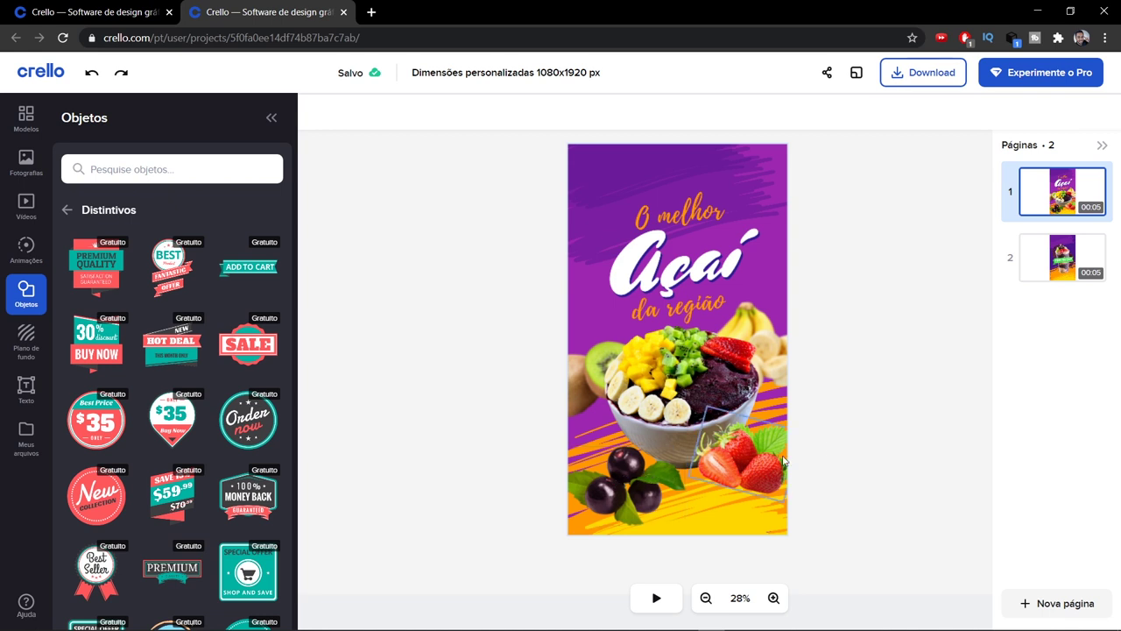
pyautogui.click(109, 13)
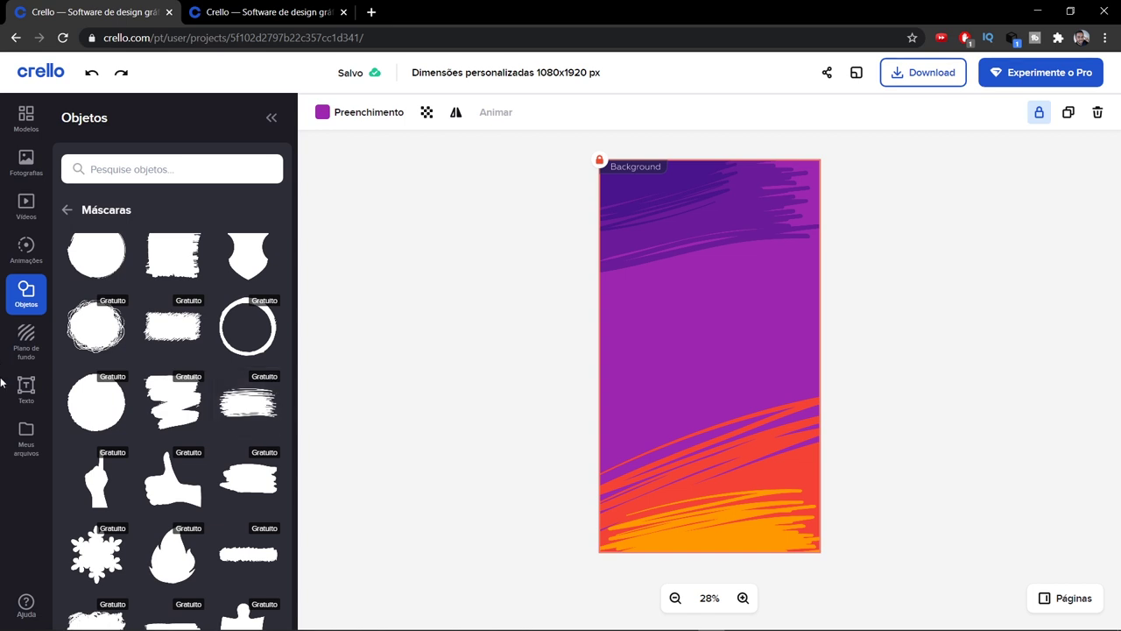
pyautogui.click(29, 440)
pyautogui.scroll(-3, 112, 410)
pyautogui.scroll(2, 112, 410)
pyautogui.click(113, 410)
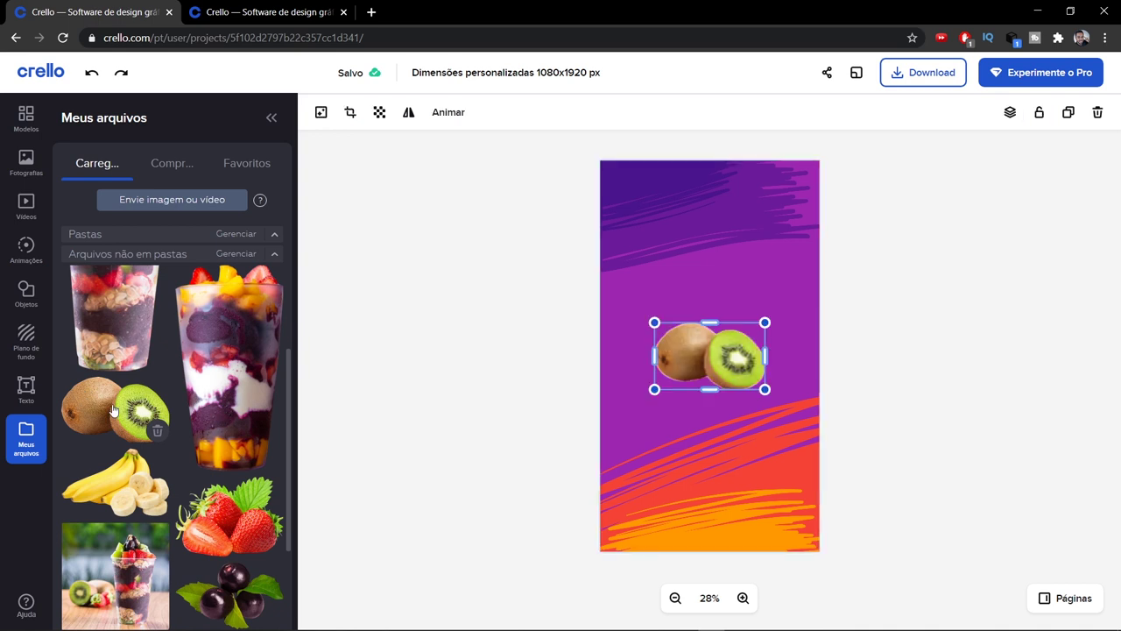
pyautogui.click(120, 492)
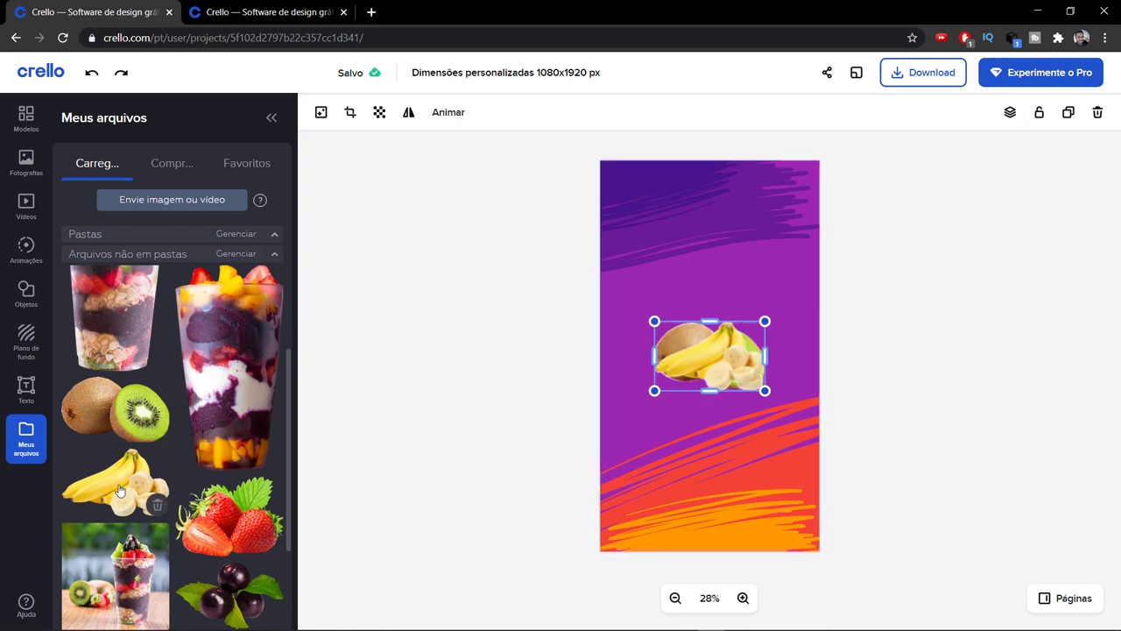
# Enlarge and tilt the kiwi and banana images, running the kiwi off the page's left edge and the bananas off the right
pyautogui.moveTo(725, 354); pyautogui.dragTo(770, 362)
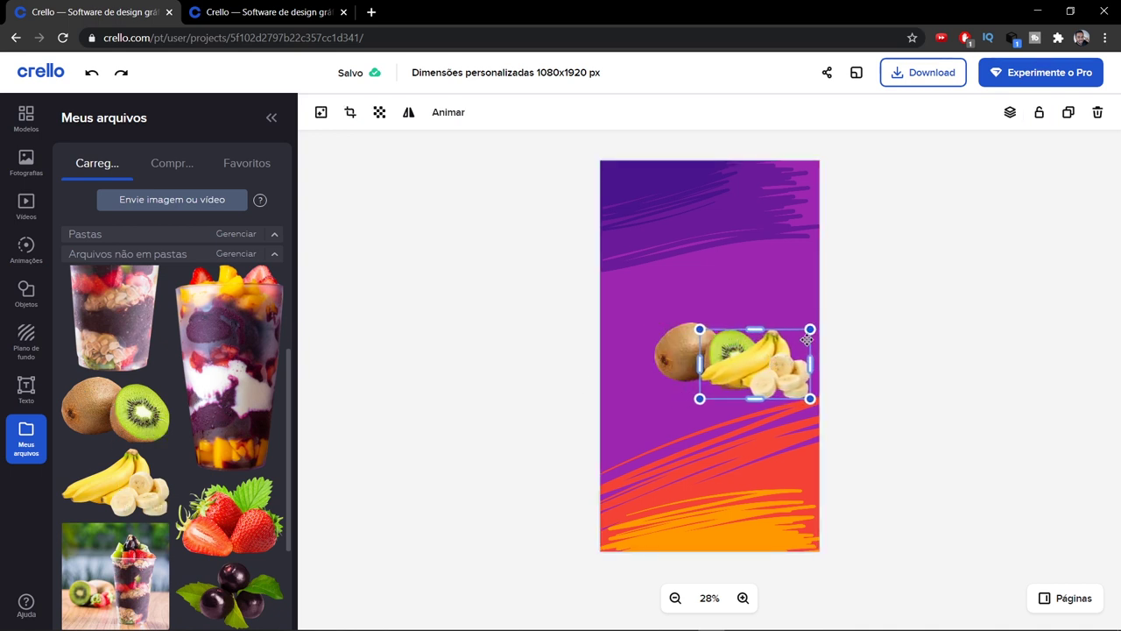
pyautogui.moveTo(810, 330); pyautogui.dragTo(869, 305)
pyautogui.moveTo(771, 350); pyautogui.dragTo(764, 382)
pyautogui.moveTo(670, 350); pyautogui.dragTo(696, 347)
pyautogui.hotkey('ctrl', 'Tab')
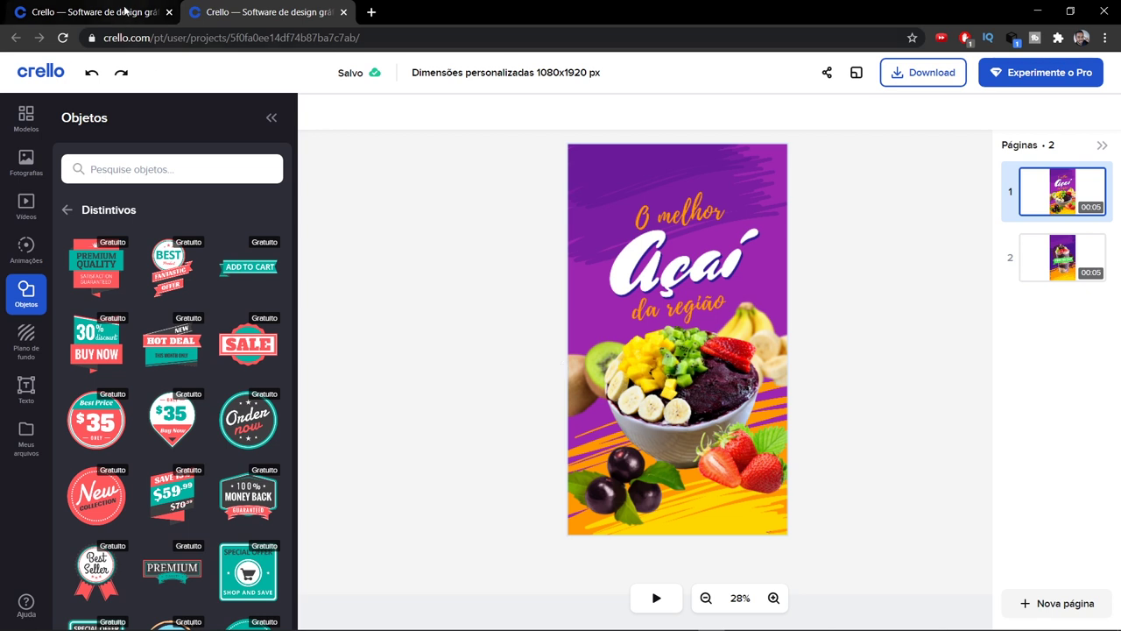
pyautogui.click(118, 5)
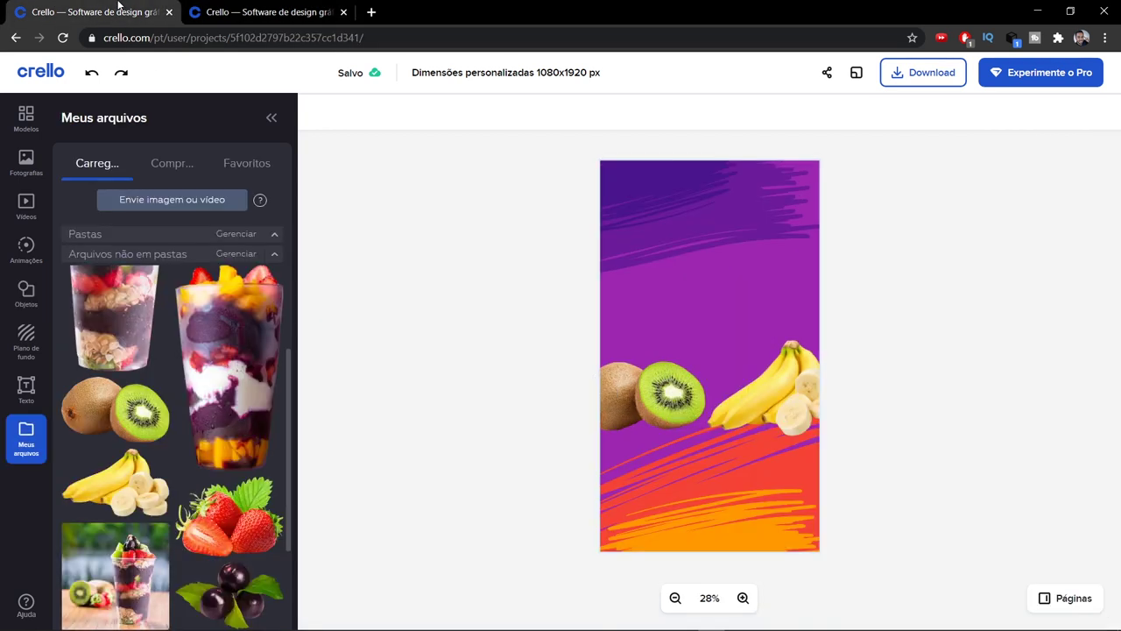
# Set the blur (Desfocagem) of both the kiwi and the banana image to 53
pyautogui.click(644, 379)
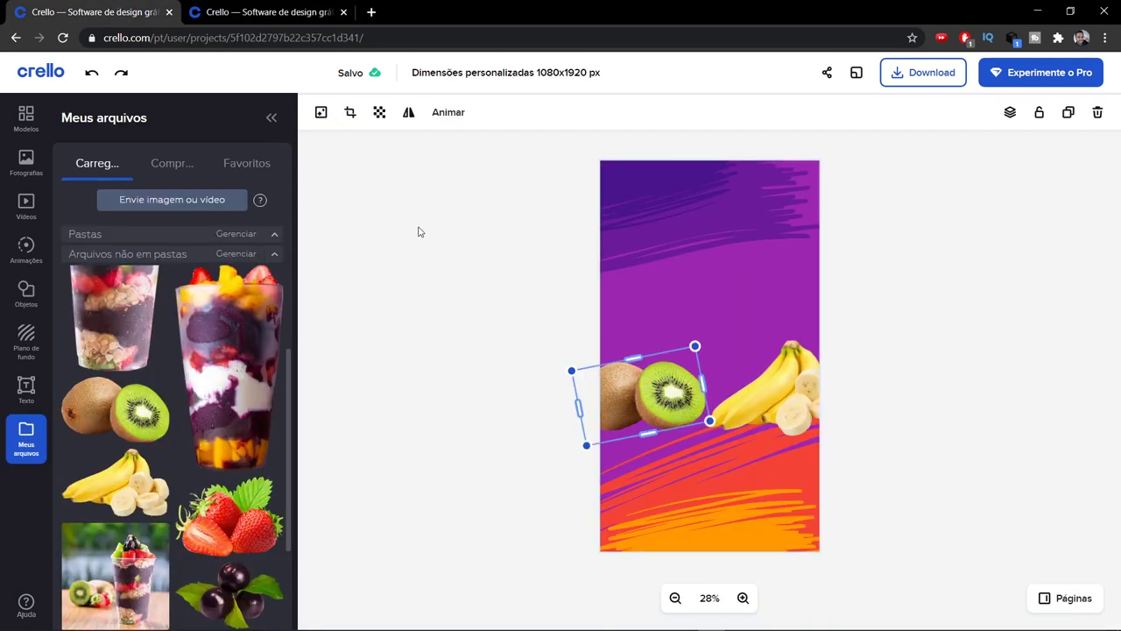
pyautogui.click(321, 113)
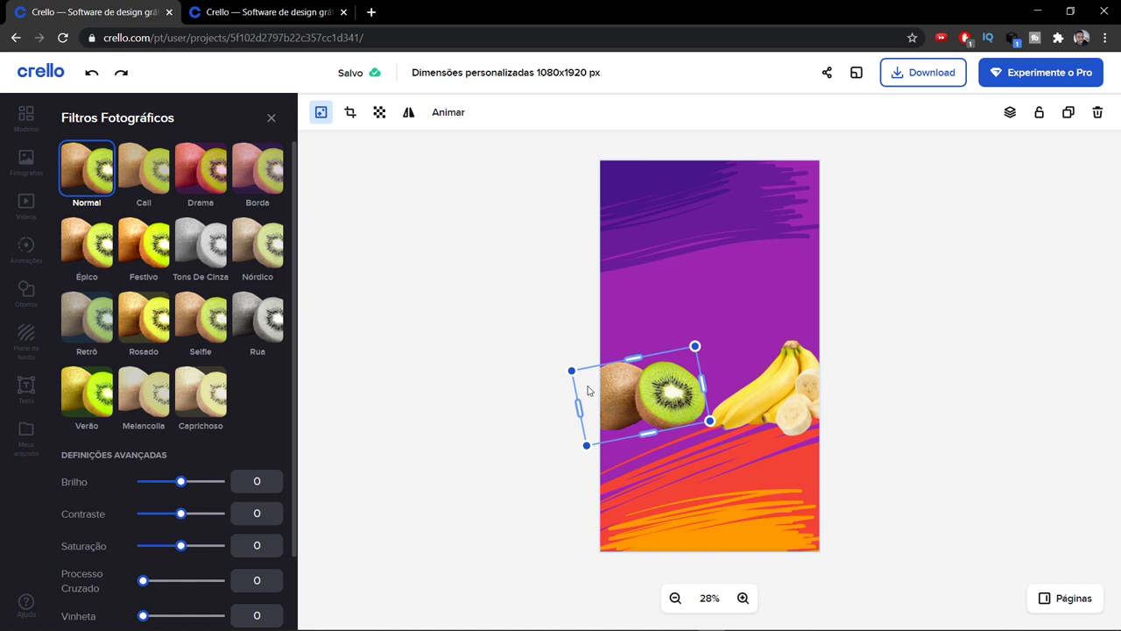
pyautogui.scroll(-1, 177, 424)
pyautogui.scroll(-2, 177, 424)
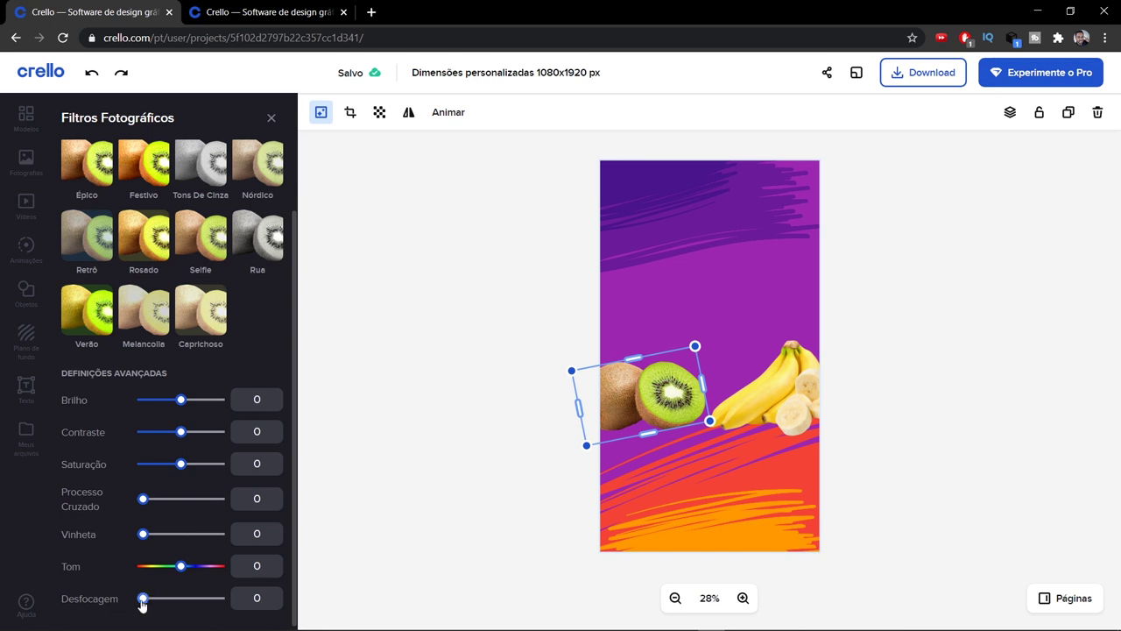
pyautogui.moveTo(142, 604); pyautogui.dragTo(183, 600)
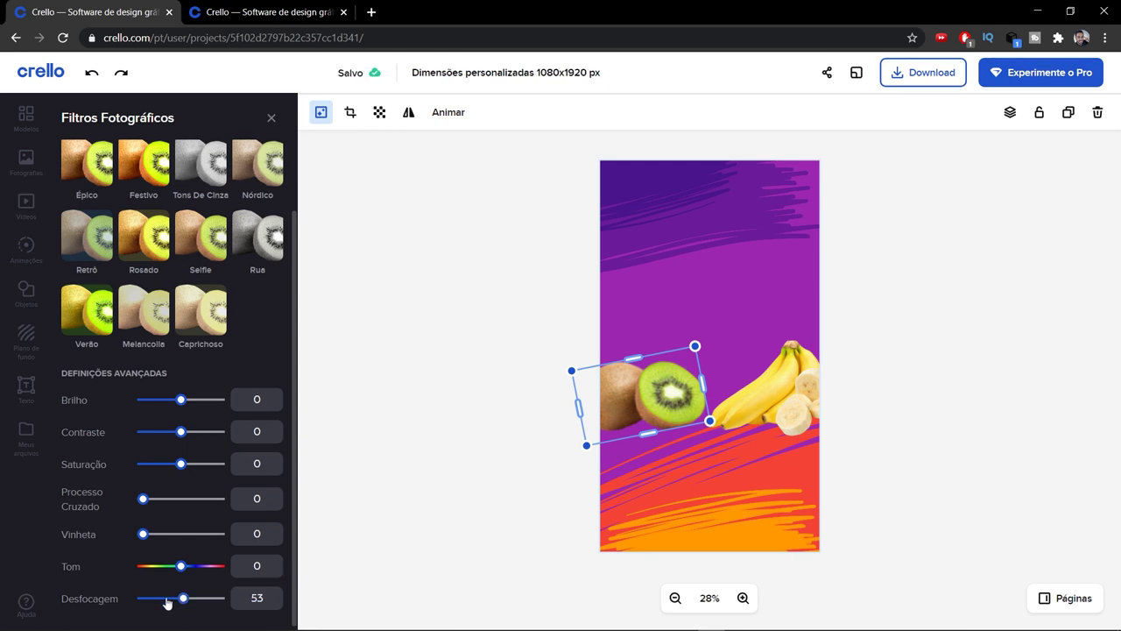
pyautogui.click(795, 369)
pyautogui.moveTo(173, 598); pyautogui.dragTo(183, 599)
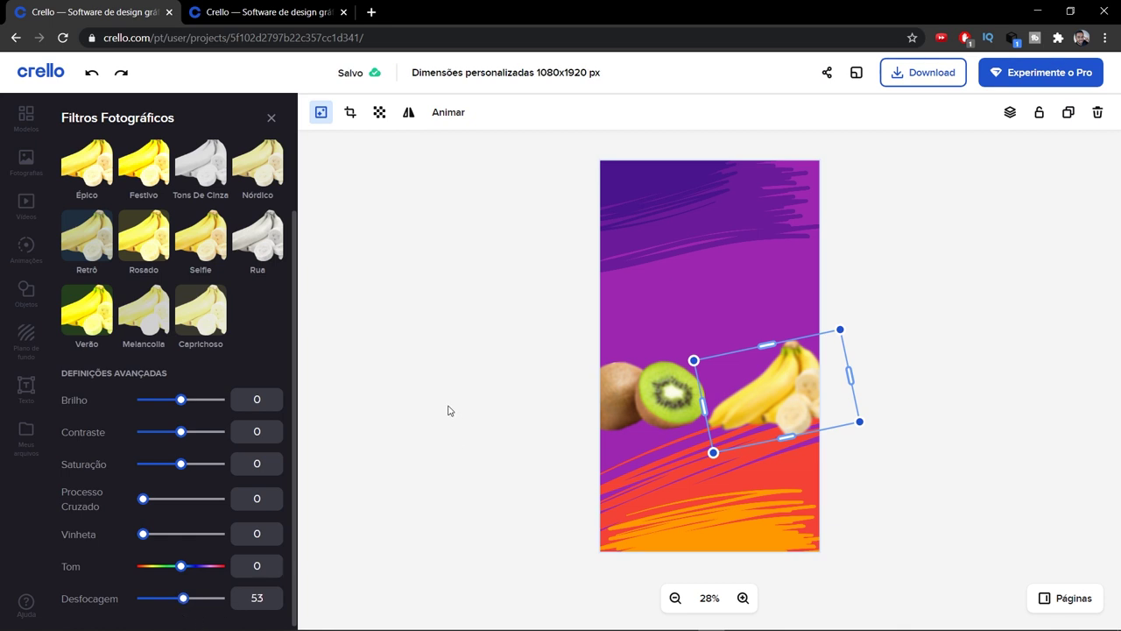
pyautogui.click(463, 377)
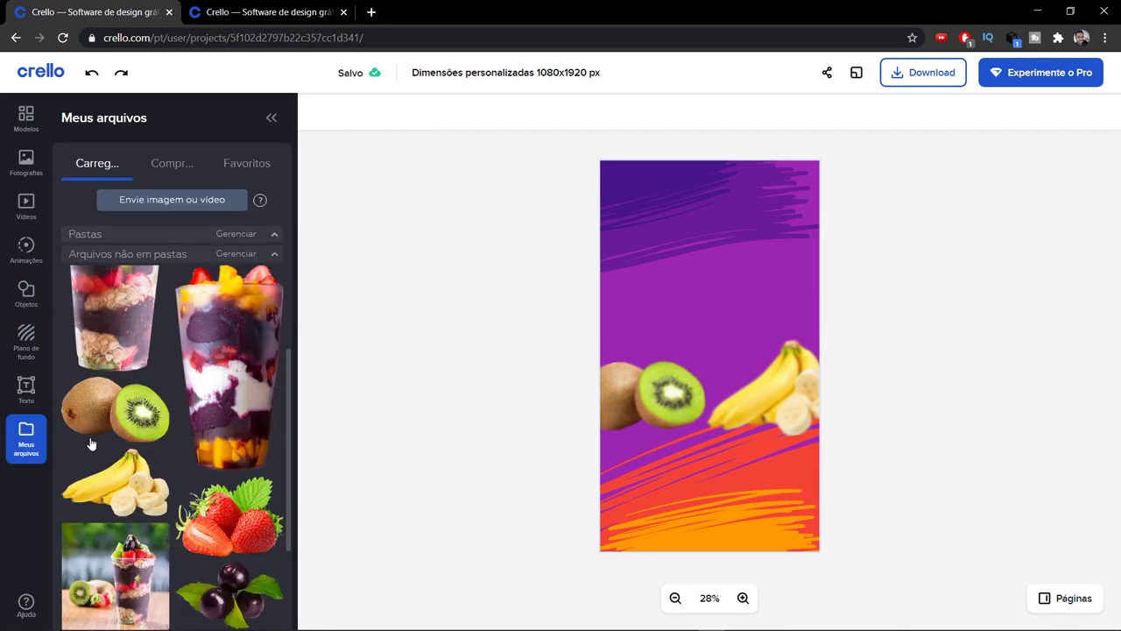
# Insert the uploaded açaí bowl image, enlarged and tilted in front of the fruits, and shift the kiwi up and left behind it
pyautogui.scroll(3, 91, 444)
pyautogui.click(241, 403)
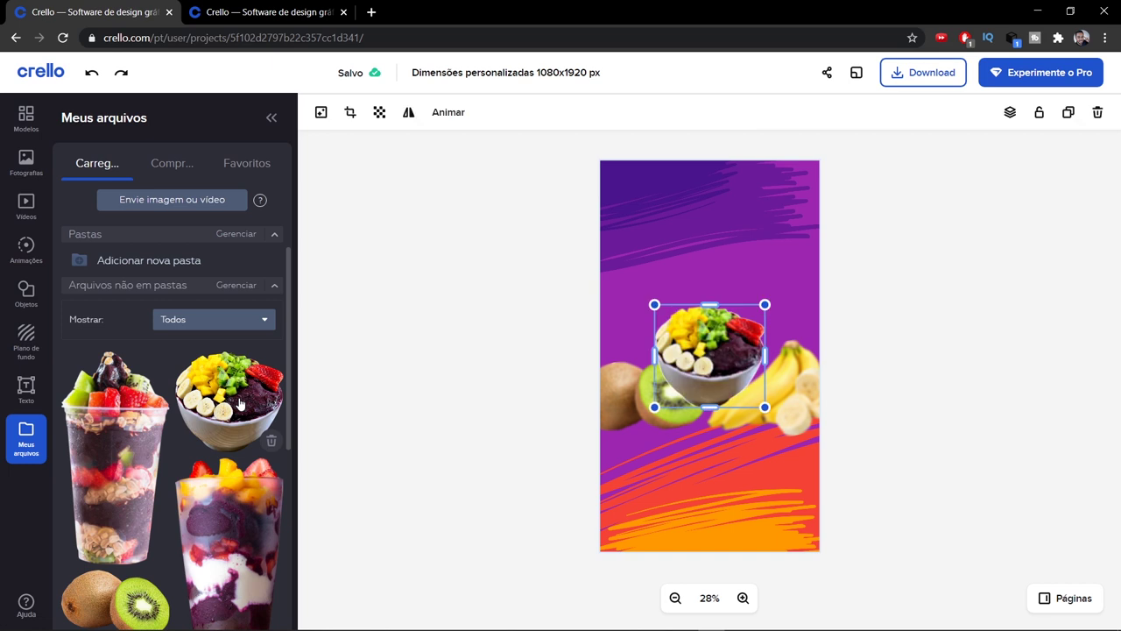
pyautogui.moveTo(765, 406); pyautogui.dragTo(814, 456)
pyautogui.moveTo(744, 354); pyautogui.dragTo(597, 387)
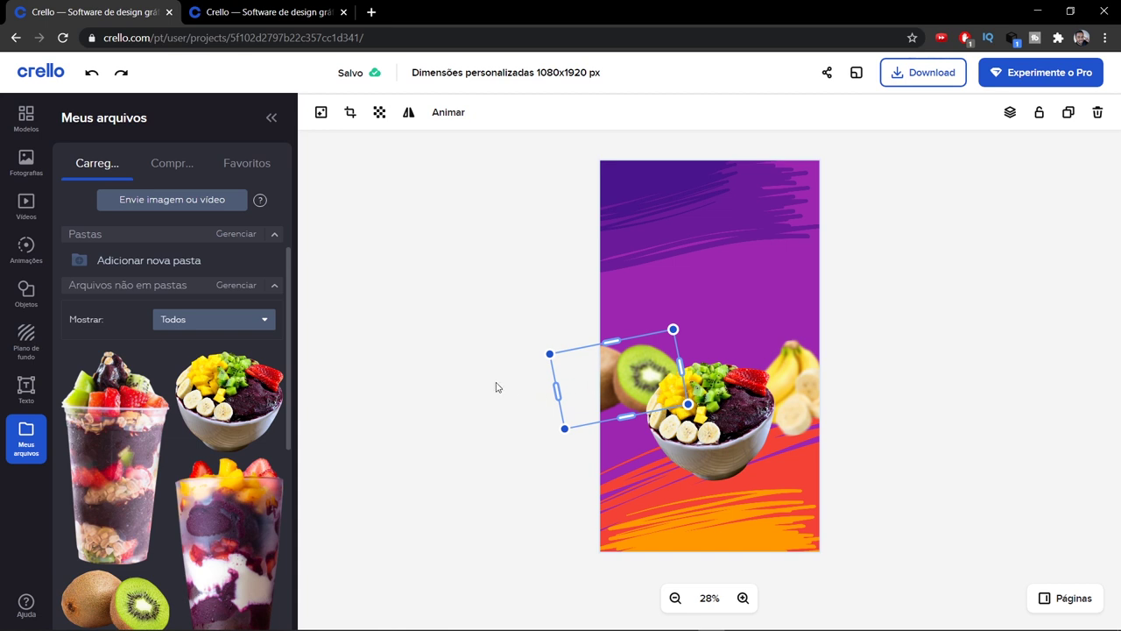
# Insert the uploaded açaí berries and strawberries, placing the berries at the bowl's lower left and the strawberries at its lower right
pyautogui.scroll(-5, 289, 363)
pyautogui.click(229, 473)
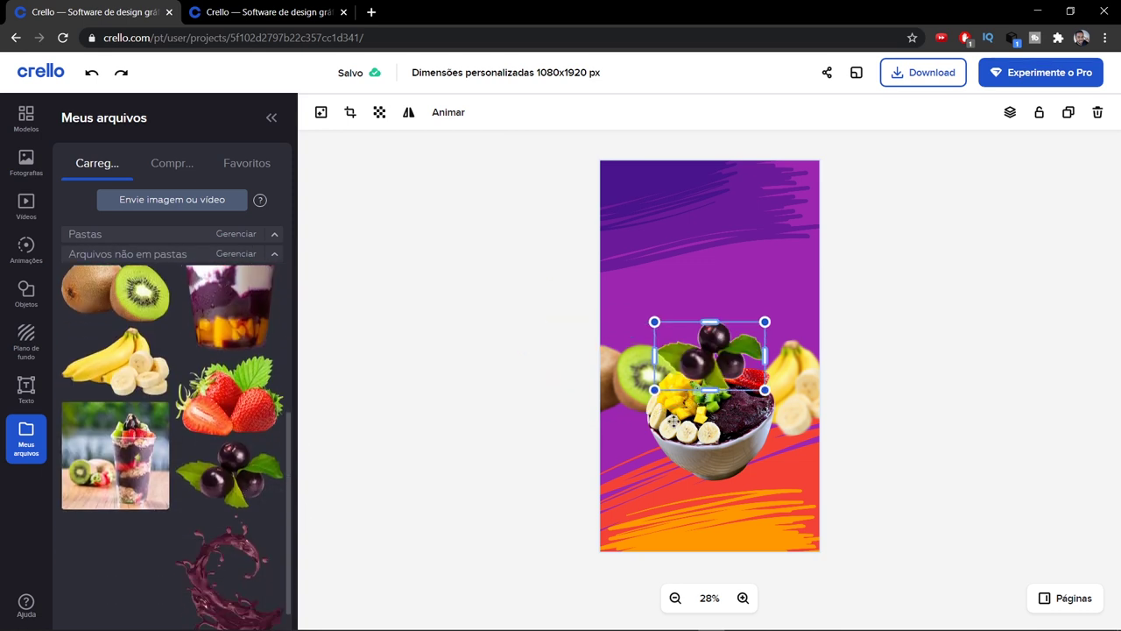
pyautogui.moveTo(723, 341); pyautogui.dragTo(666, 465)
pyautogui.click(236, 401)
pyautogui.moveTo(710, 359); pyautogui.dragTo(782, 463)
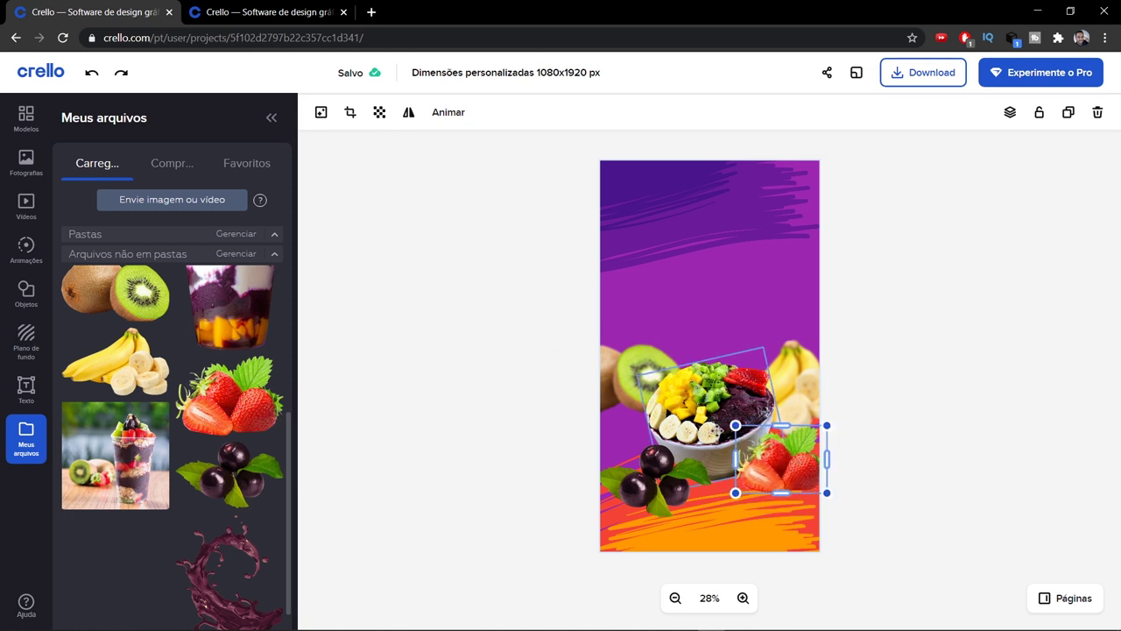
pyautogui.click(230, 13)
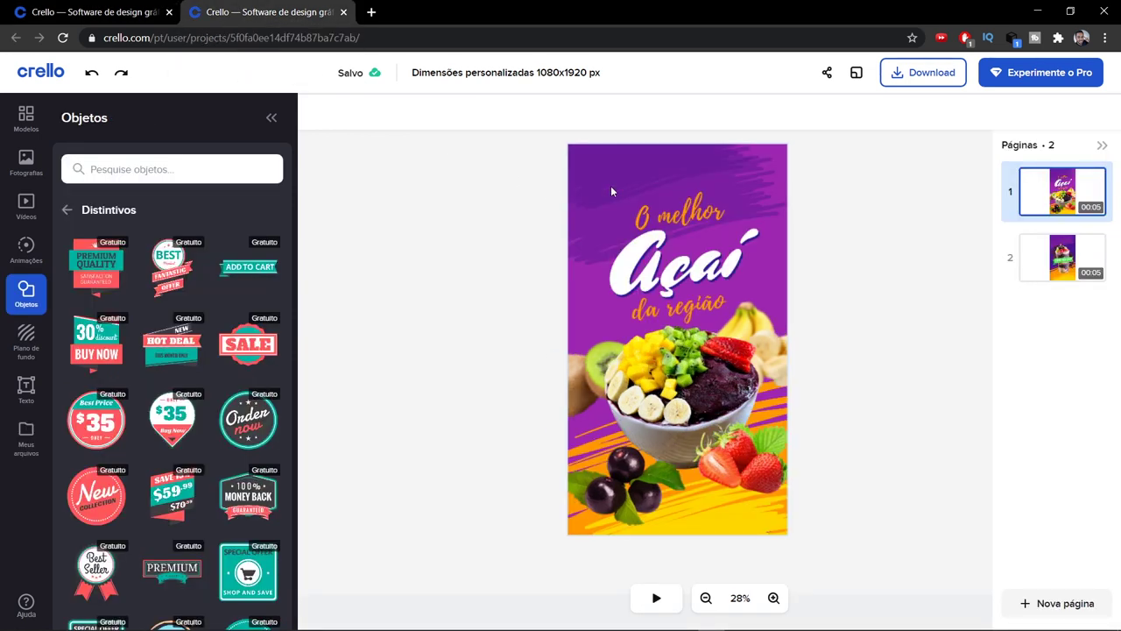
pyautogui.click(63, 13)
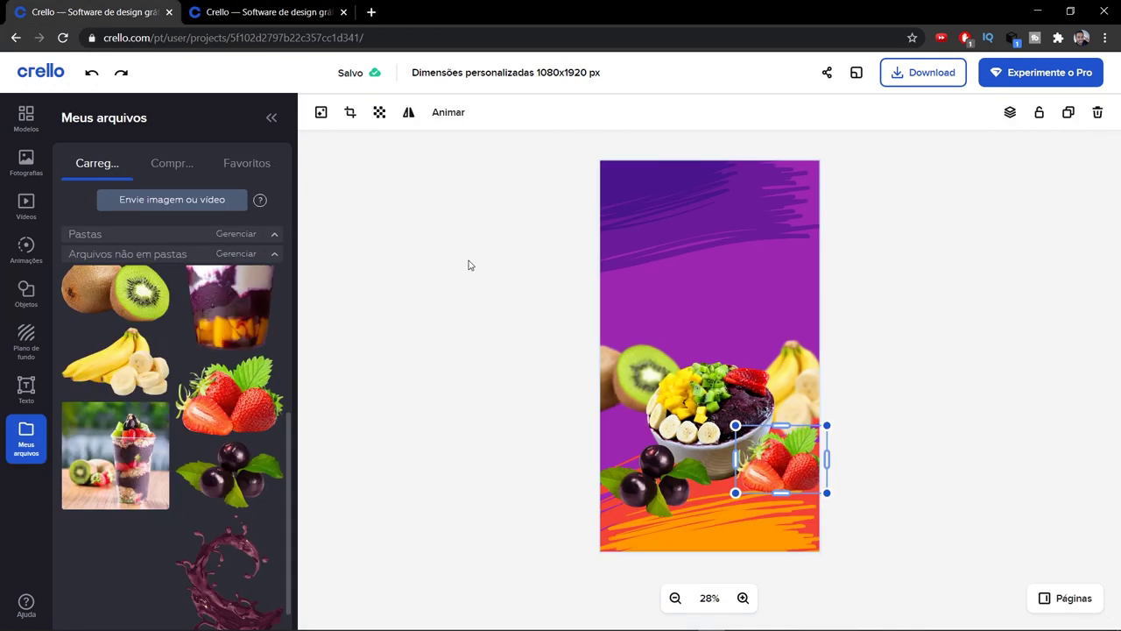
# Add a Subtítulo text reading "O melhor" in the page's upper part
pyautogui.click(26, 390)
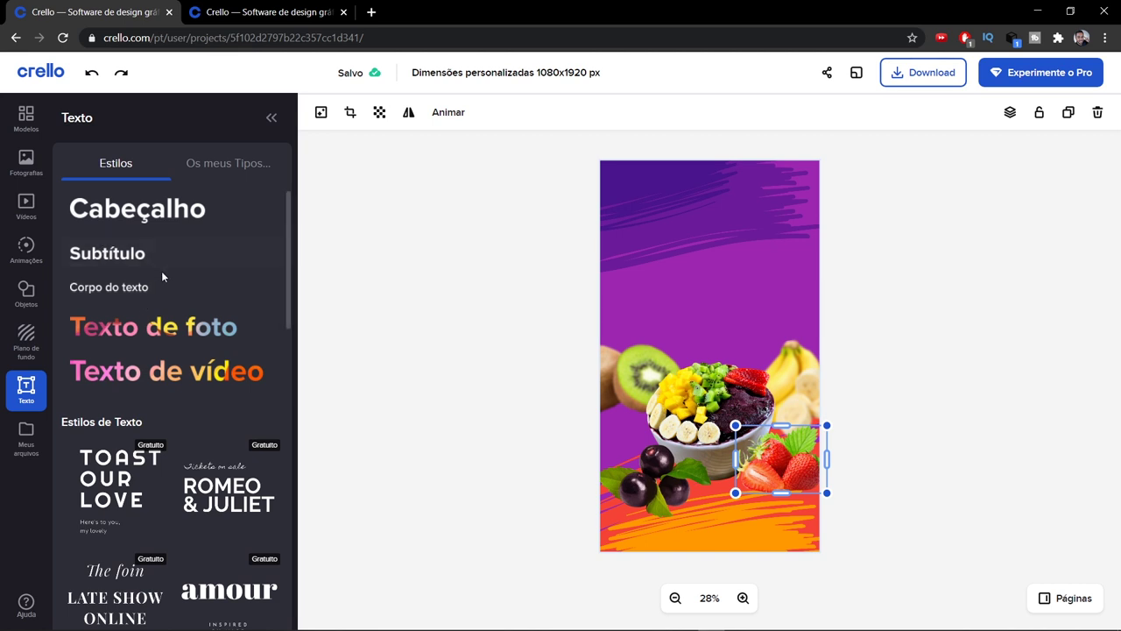
pyautogui.click(107, 253)
pyautogui.moveTo(726, 360); pyautogui.dragTo(728, 211)
pyautogui.doubleClick(723, 219)
pyautogui.write('O melhor')
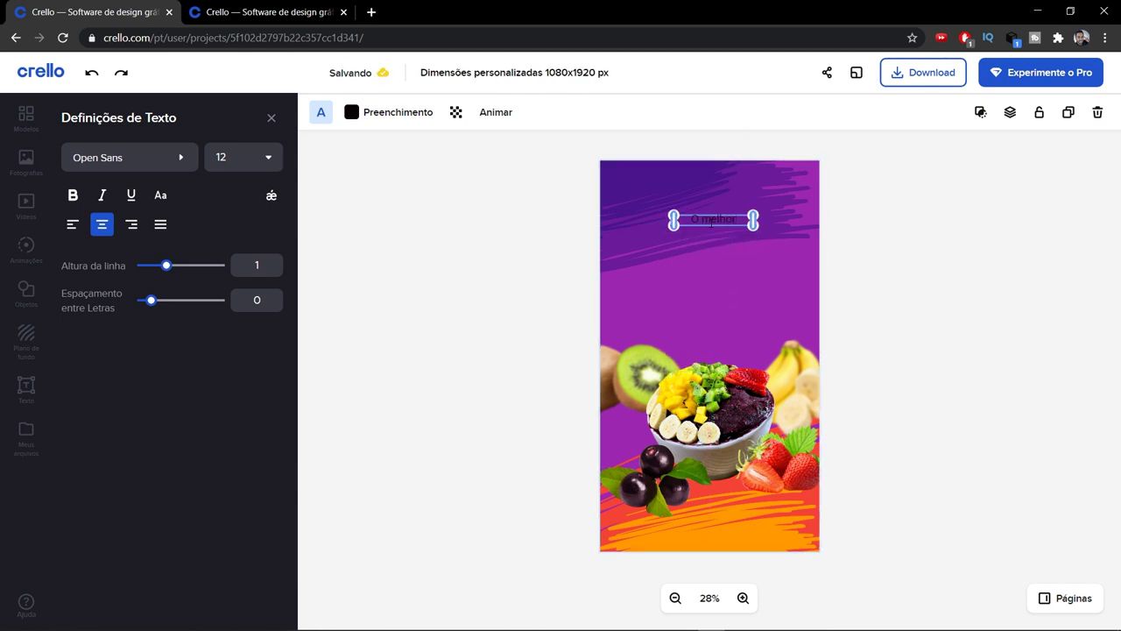
# Change the fill colour of the "O melhor" text to orange #FF9800
pyautogui.tripleClick(711, 220)
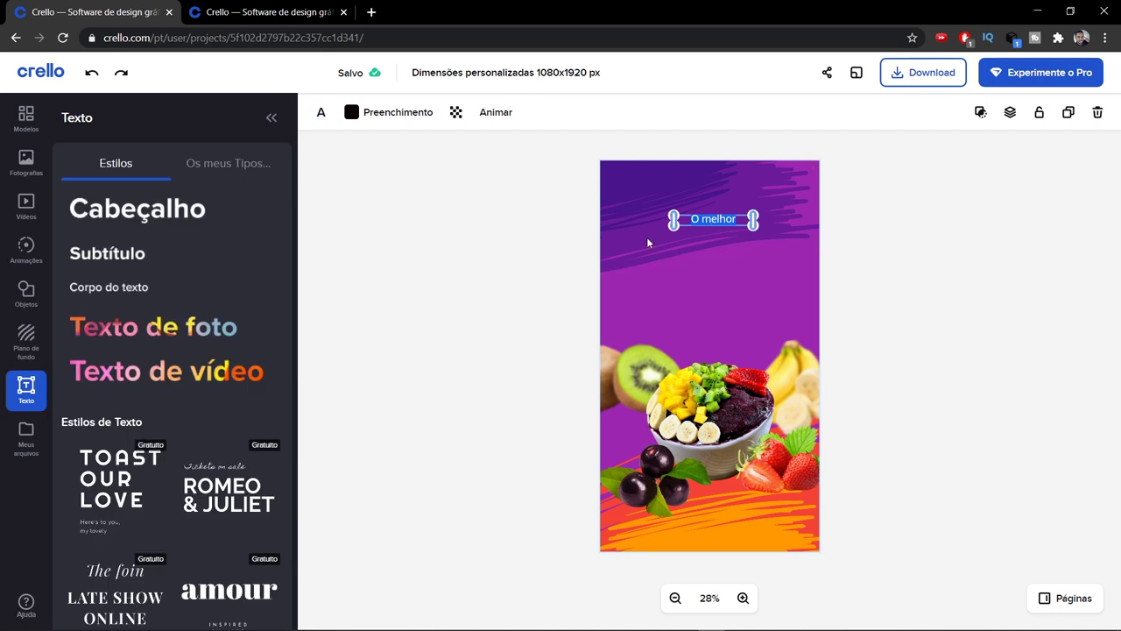
pyautogui.click(399, 114)
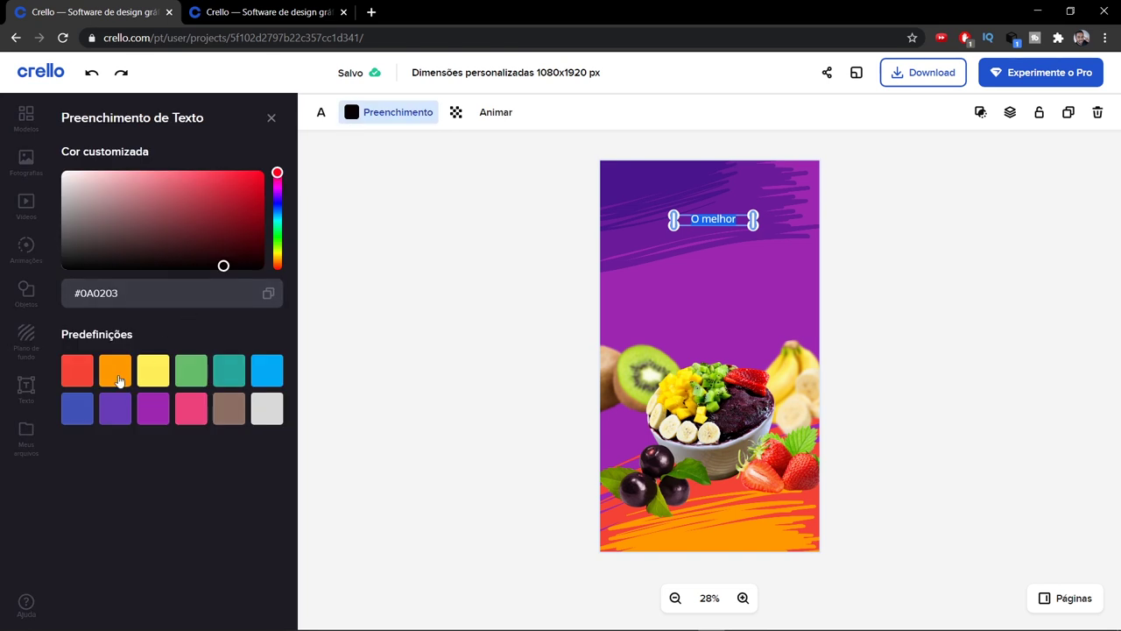
pyautogui.click(116, 373)
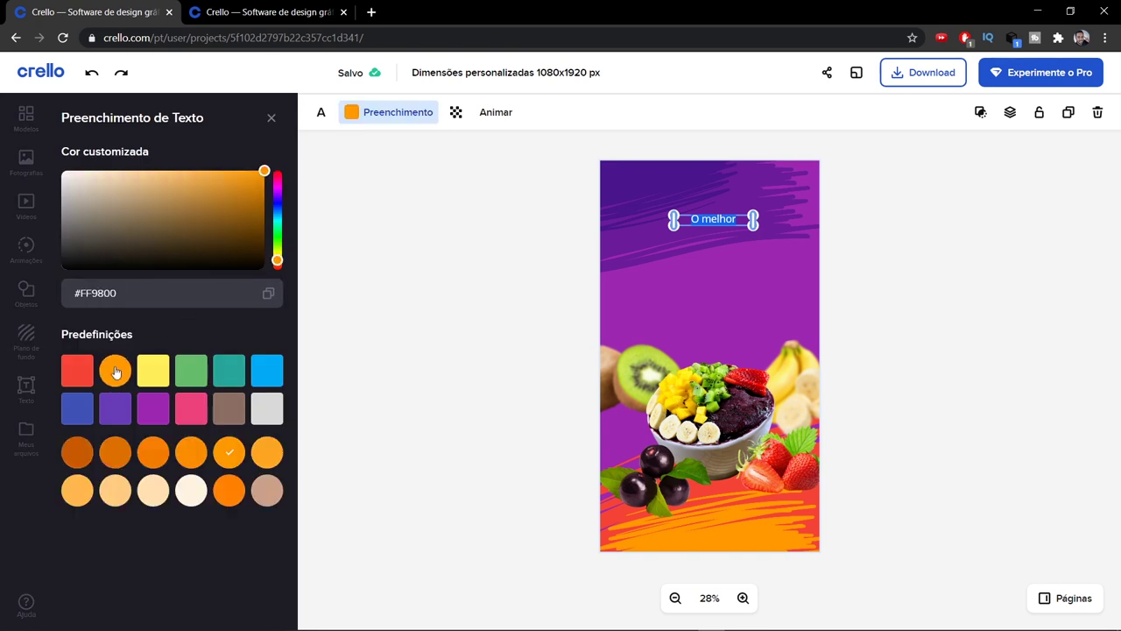
# Set the "O melhor" text in the Pacifico font at size 24
pyautogui.click(321, 114)
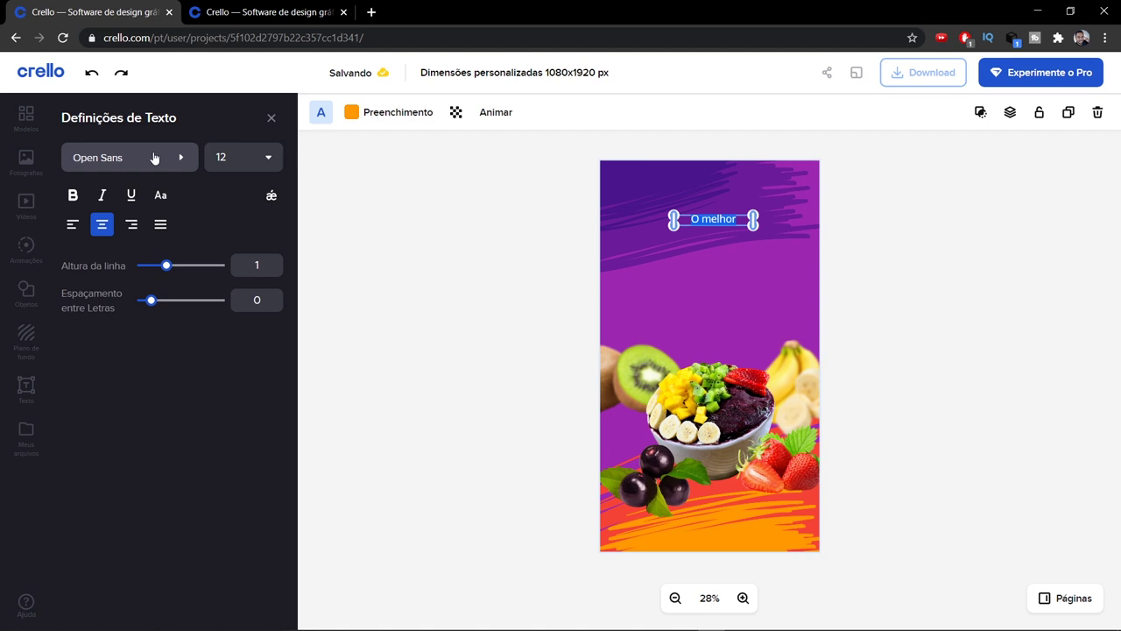
pyautogui.click(155, 157)
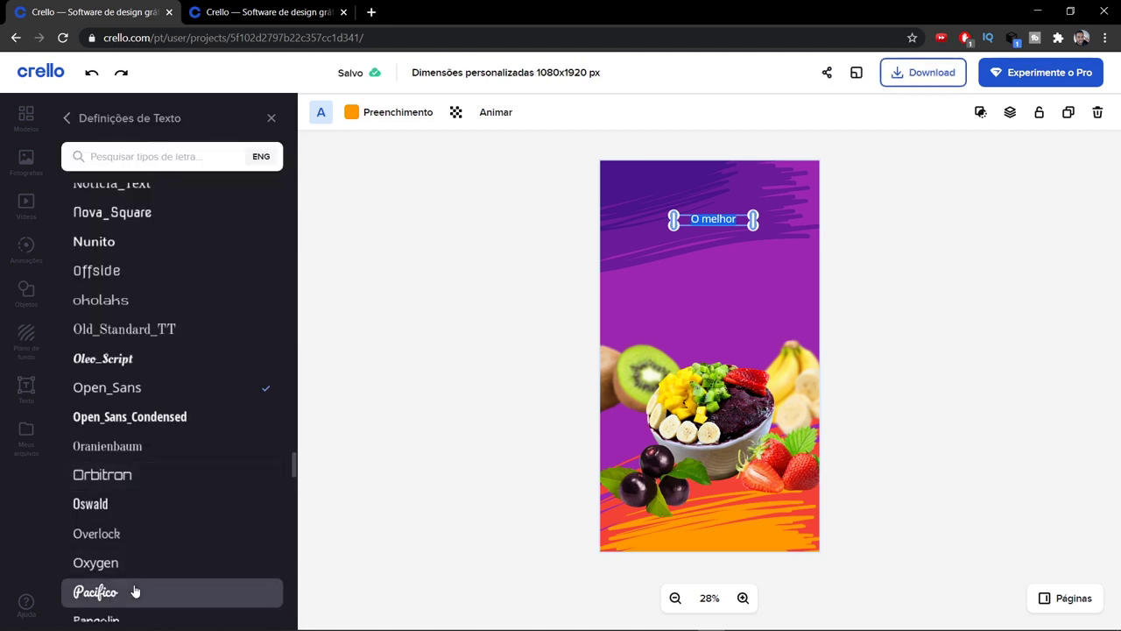
pyautogui.click(96, 592)
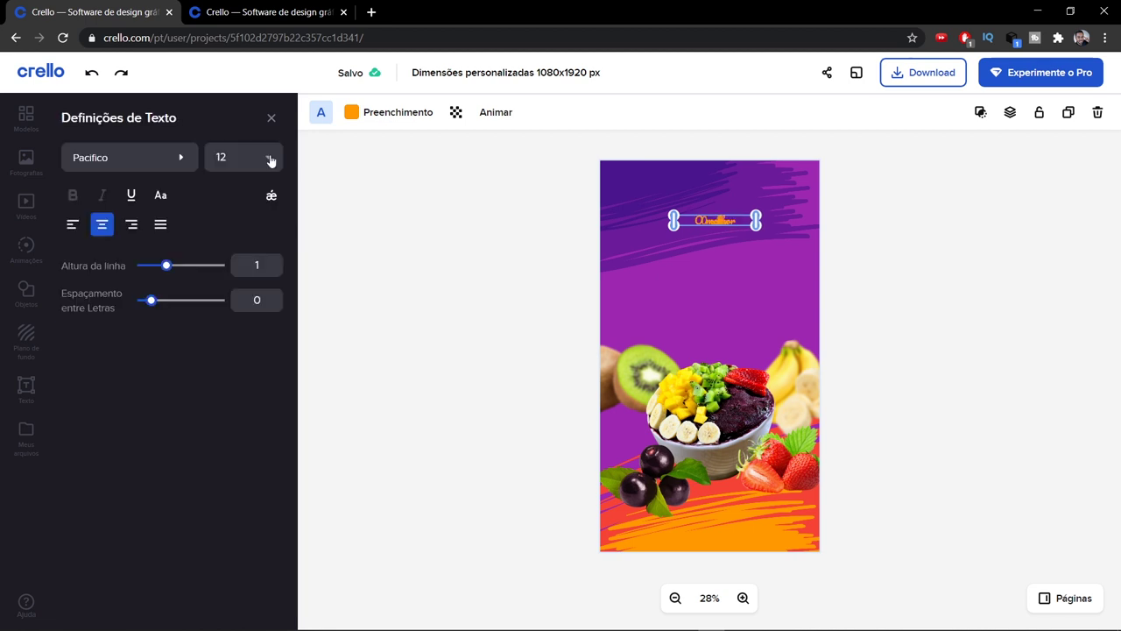
pyautogui.click(269, 157)
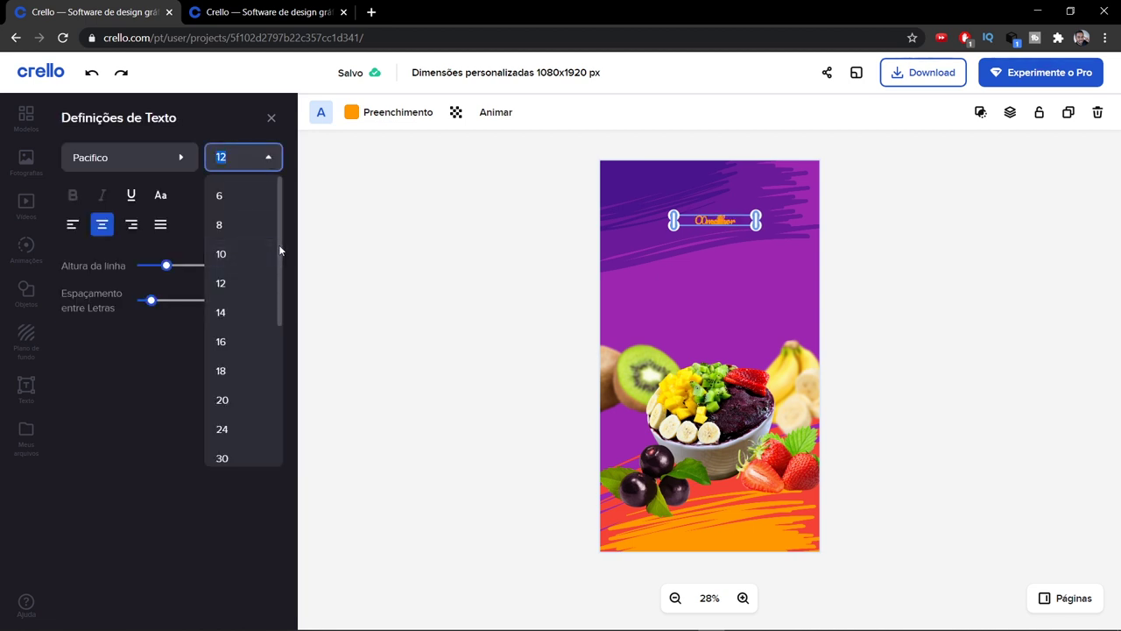
pyautogui.click(224, 400)
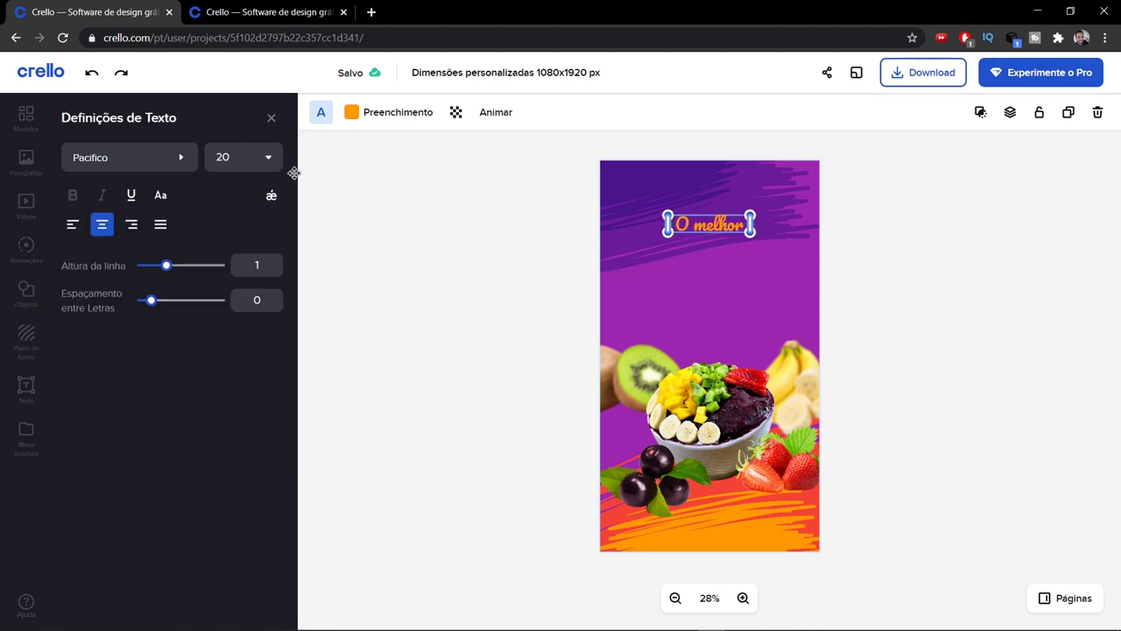
pyautogui.click(266, 163)
pyautogui.click(227, 429)
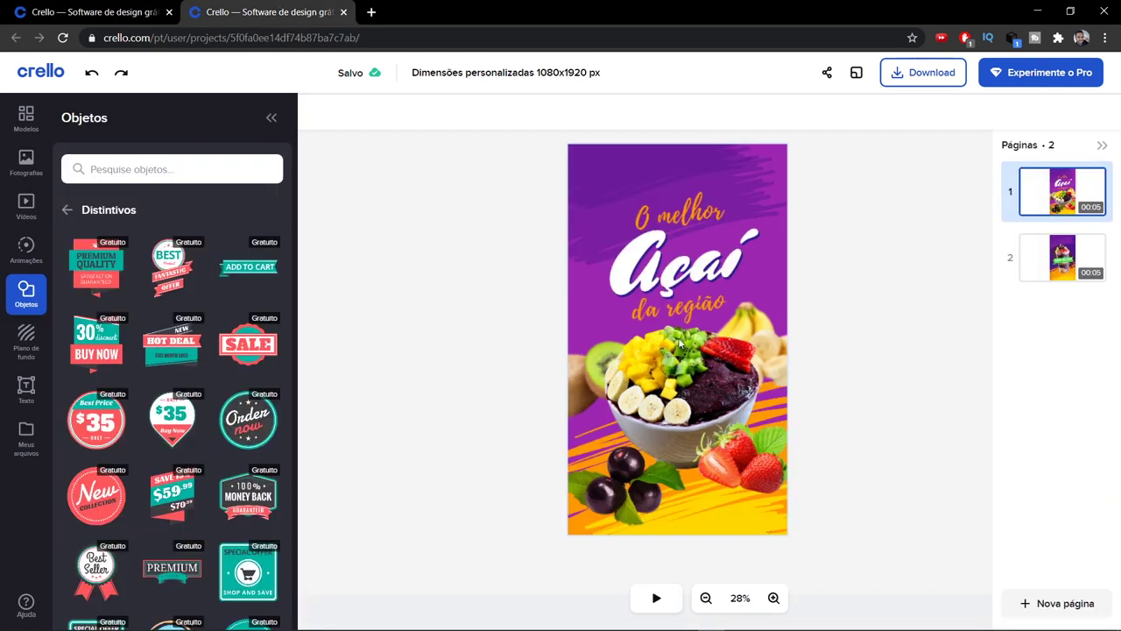
pyautogui.hotkey('ctrl', 'shift', 'Tab')
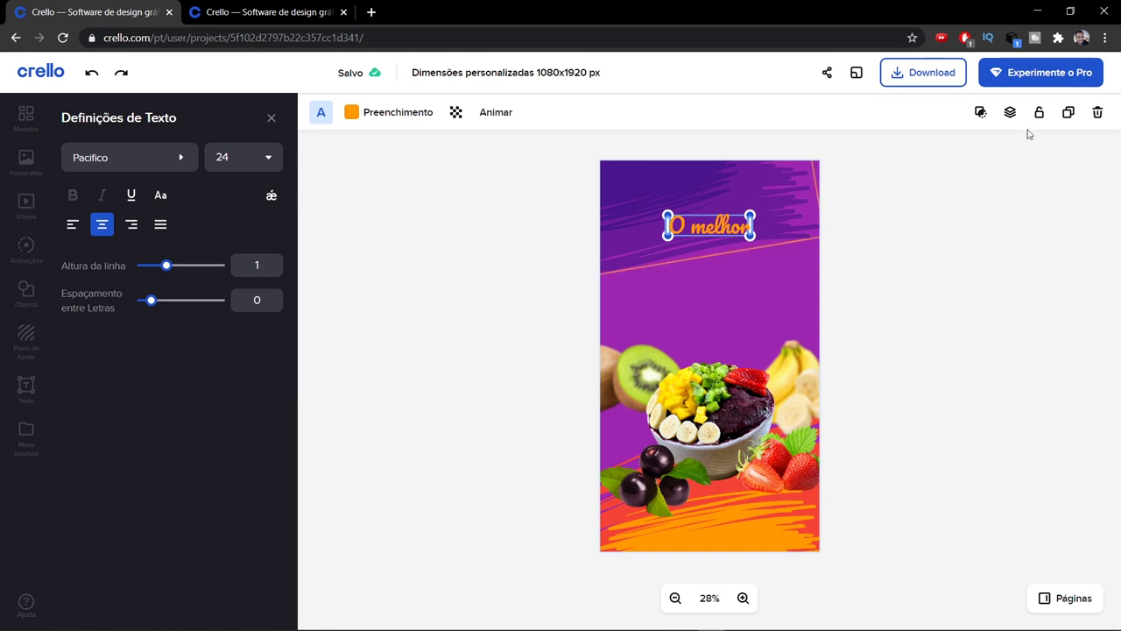
# Duplicate the "O melhor" text, place the copy lower above the açaí bowl and change its wording to "da Região"
pyautogui.click(1068, 112)
pyautogui.moveTo(716, 264); pyautogui.dragTo(717, 305)
pyautogui.doubleClick(718, 305)
pyautogui.write('da região')
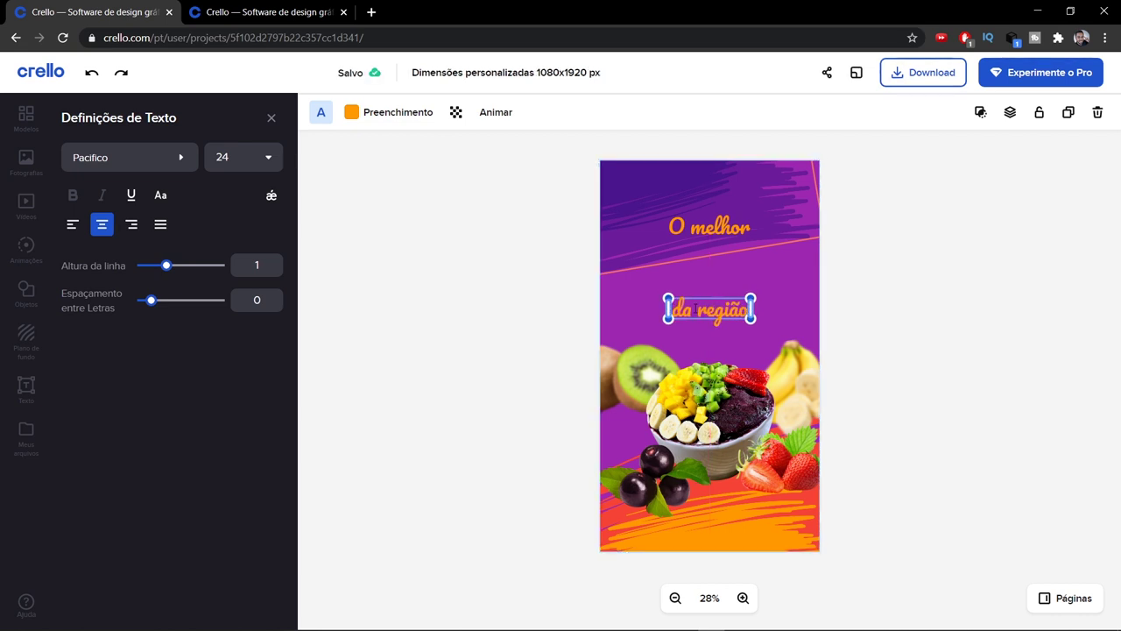
pyautogui.write('R')
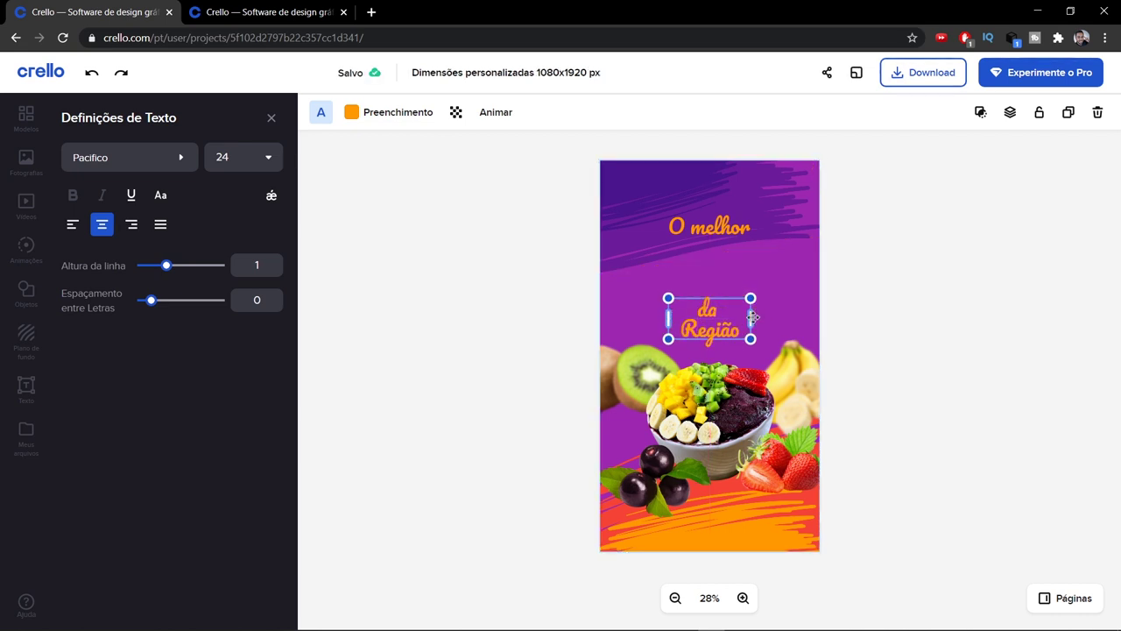
# Widen the "da Região" text box on both sides so the wording fits on one line
pyautogui.moveTo(753, 317); pyautogui.dragTo(771, 318)
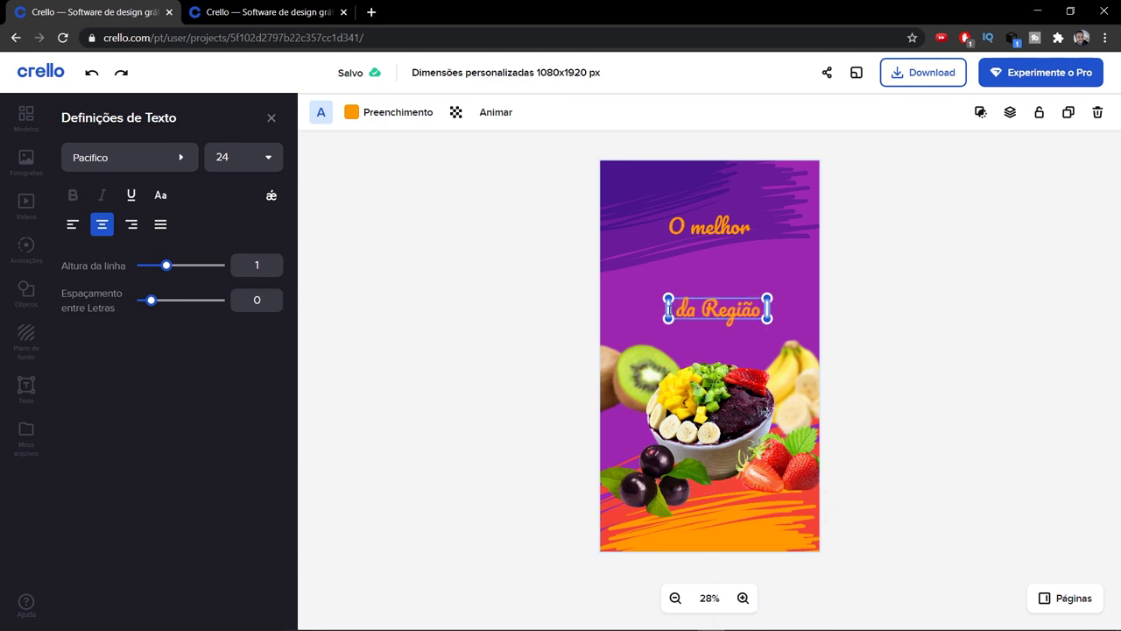
pyautogui.moveTo(669, 308); pyautogui.dragTo(663, 308)
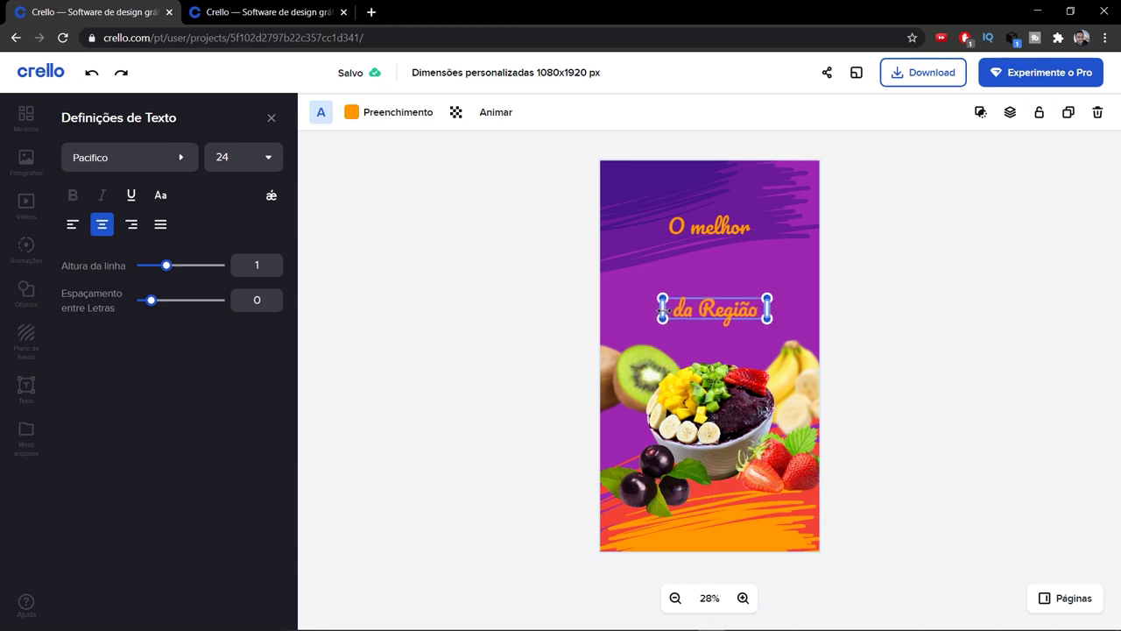
pyautogui.click(790, 276)
# Add a Subtítulo text reading "Açaí" between the "O melhor" and "da Região" lines
pyautogui.click(309, 12)
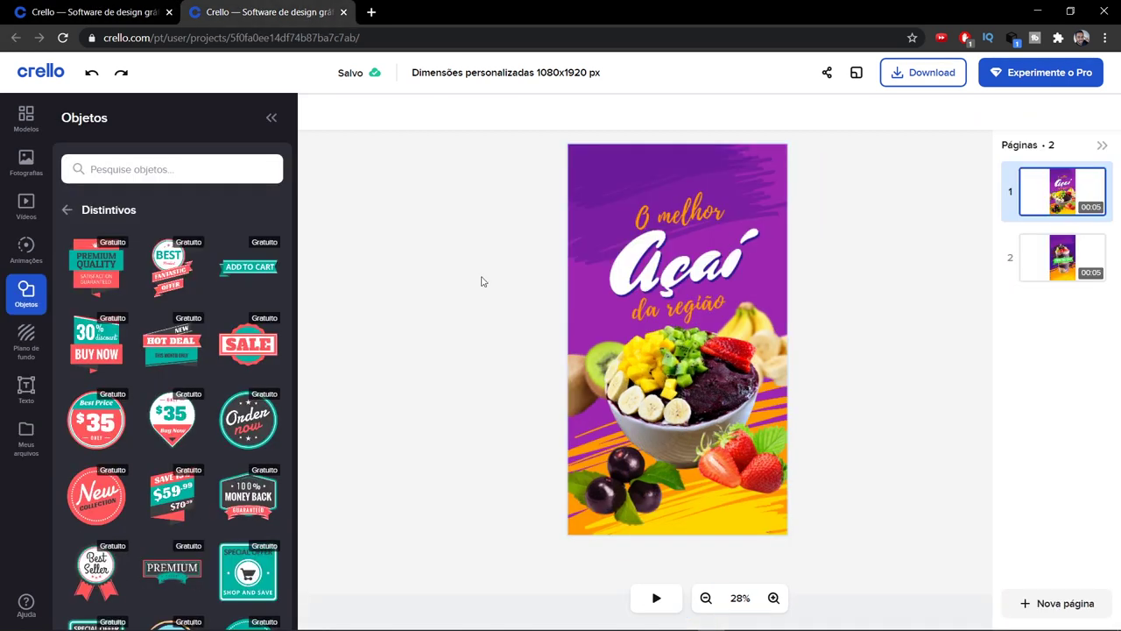
pyautogui.click(114, 12)
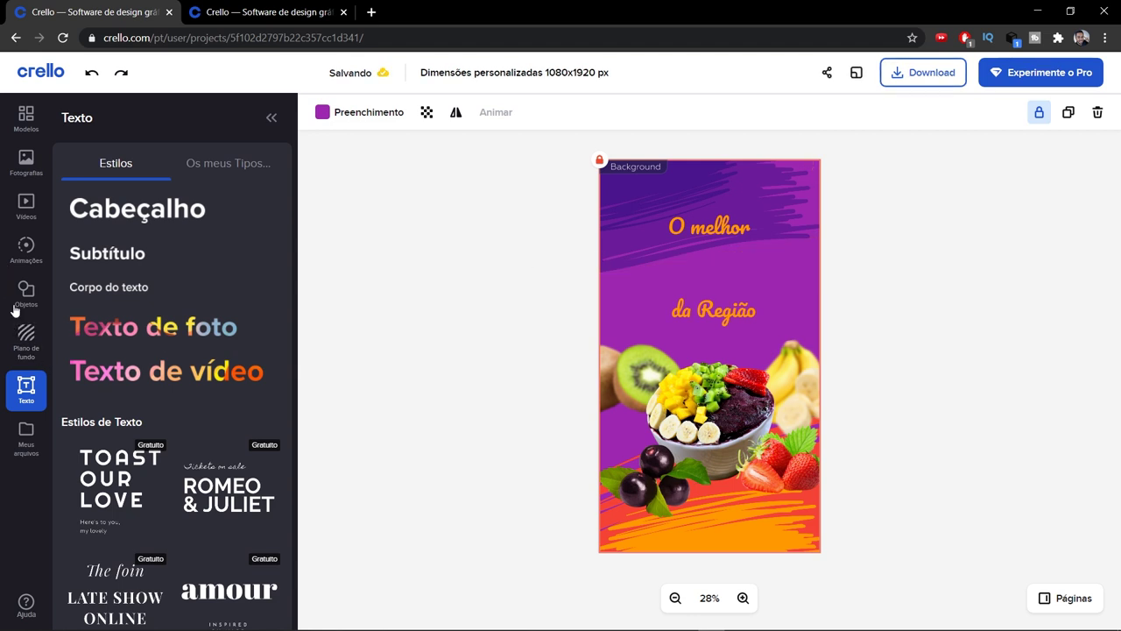
pyautogui.click(101, 254)
pyautogui.moveTo(704, 361); pyautogui.dragTo(702, 270)
pyautogui.doubleClick(702, 271)
pyautogui.write('Açaí')
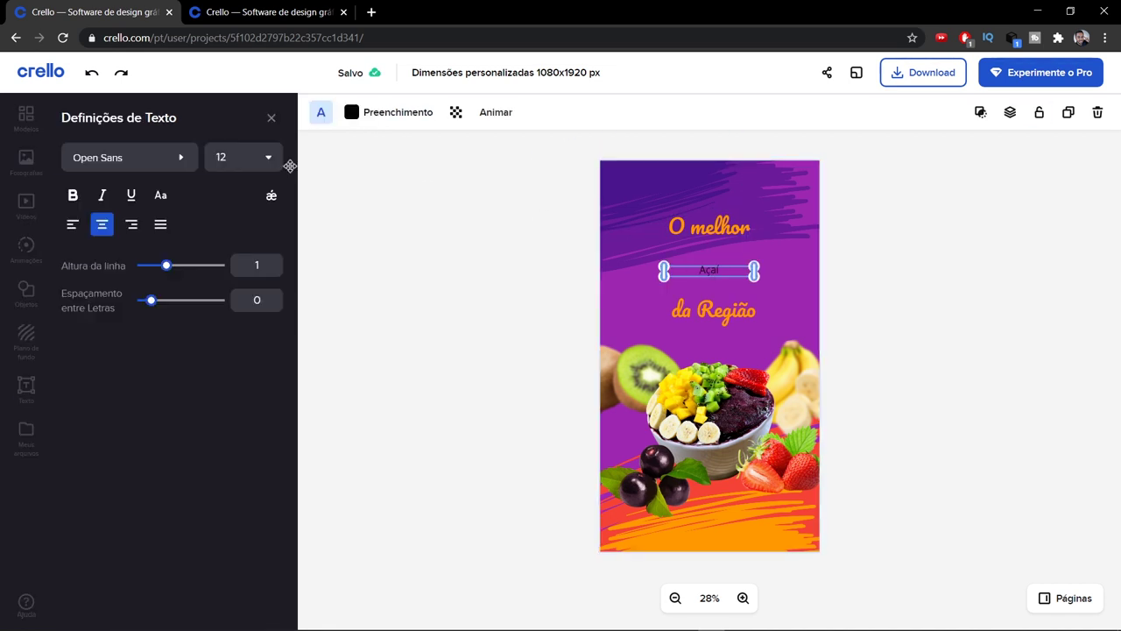
# Set the "Açaí" text in the Oleo Script font at size 60
pyautogui.click(180, 158)
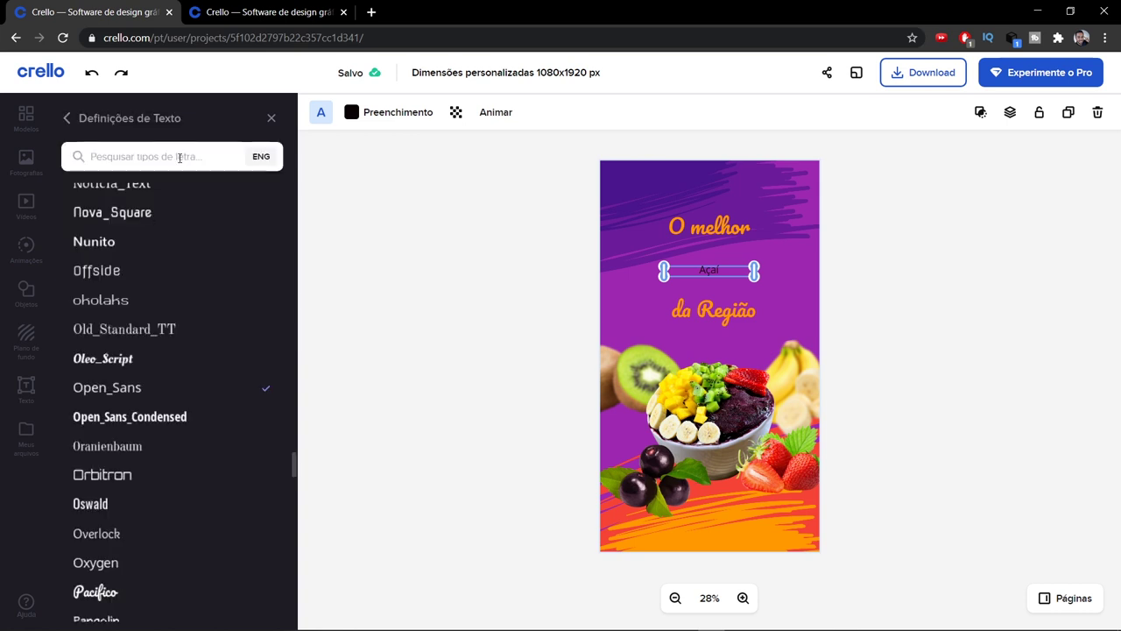
pyautogui.click(134, 361)
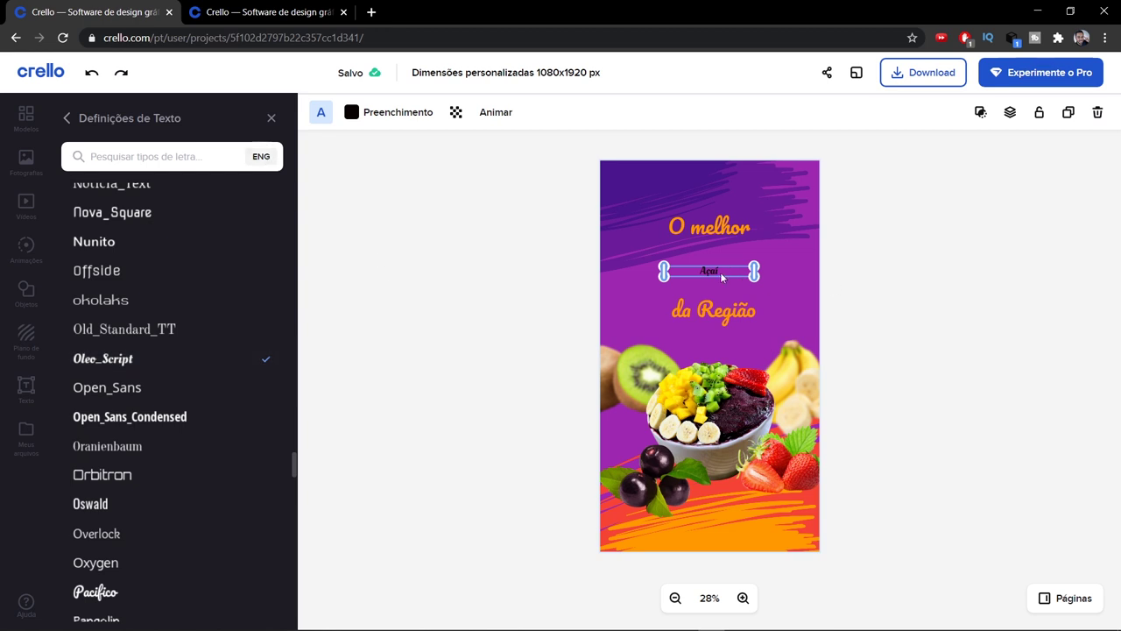
pyautogui.moveTo(720, 273); pyautogui.dragTo(675, 271)
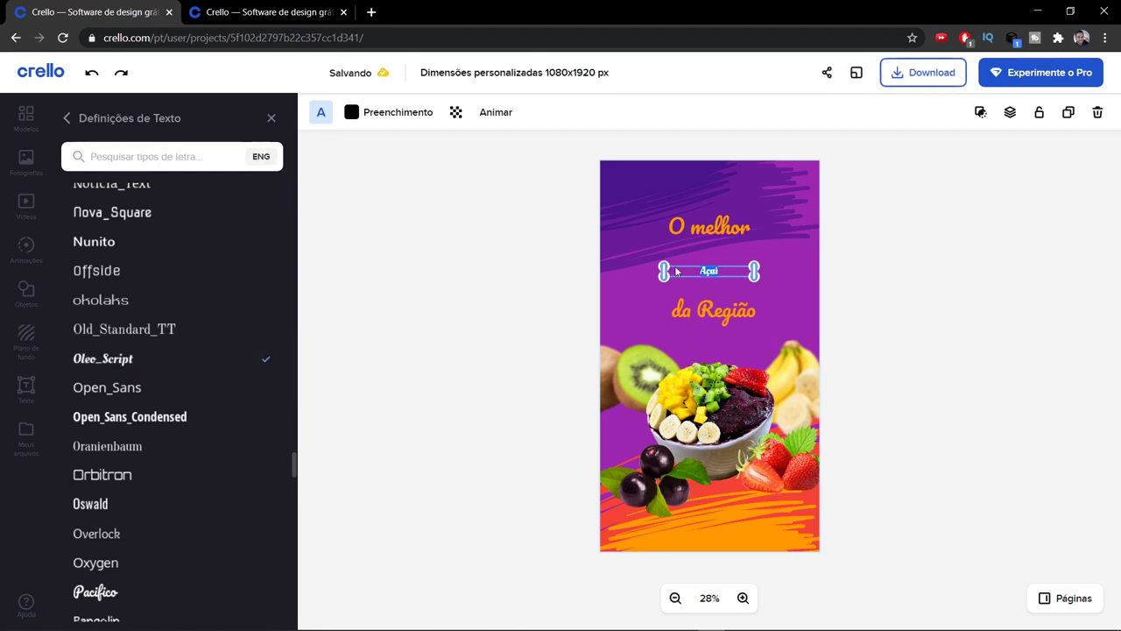
pyautogui.click(321, 117)
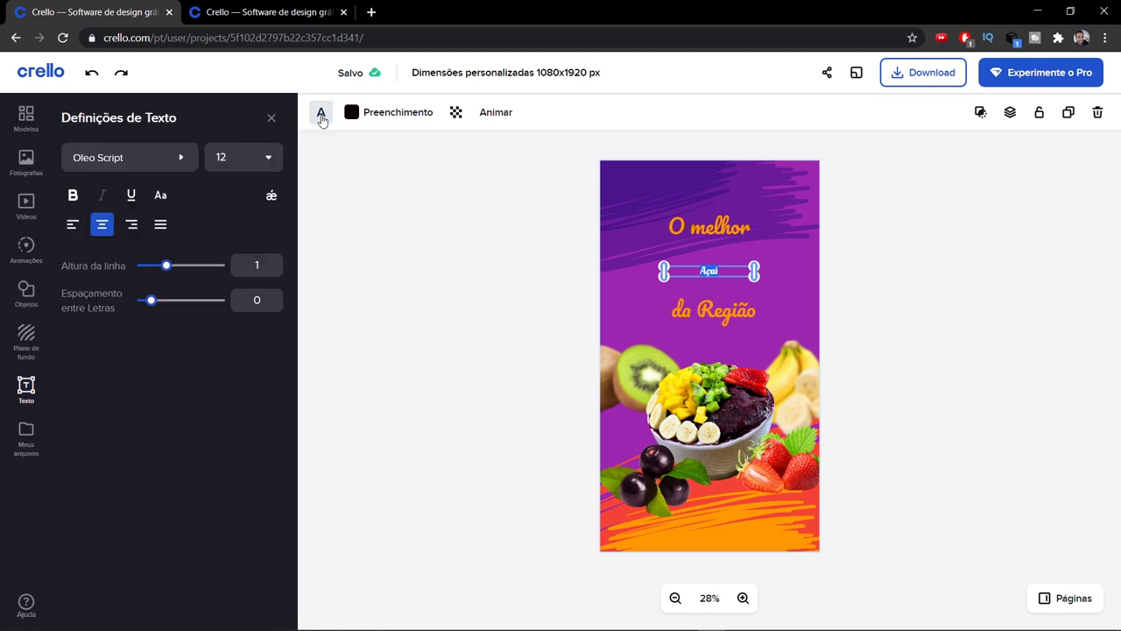
pyautogui.click(269, 159)
pyautogui.moveTo(278, 270); pyautogui.dragTo(280, 377)
pyautogui.click(249, 352)
# Move the "Açaí" text up between the two orange lines and enlarge it to about size 86, centred on the page
pyautogui.click(734, 272)
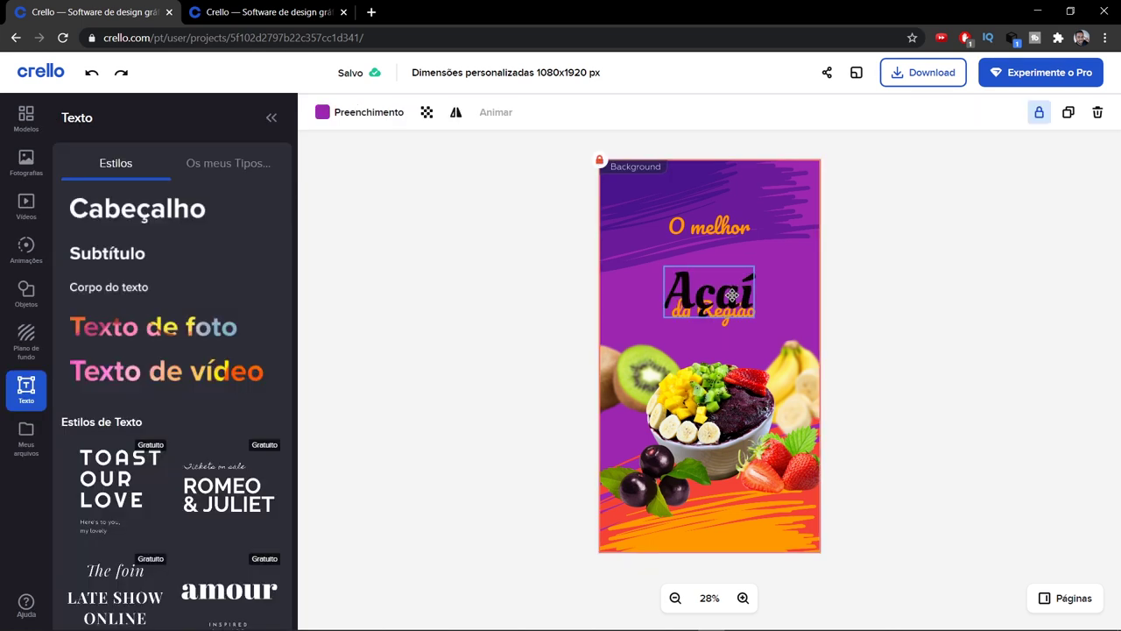
pyautogui.click(746, 282)
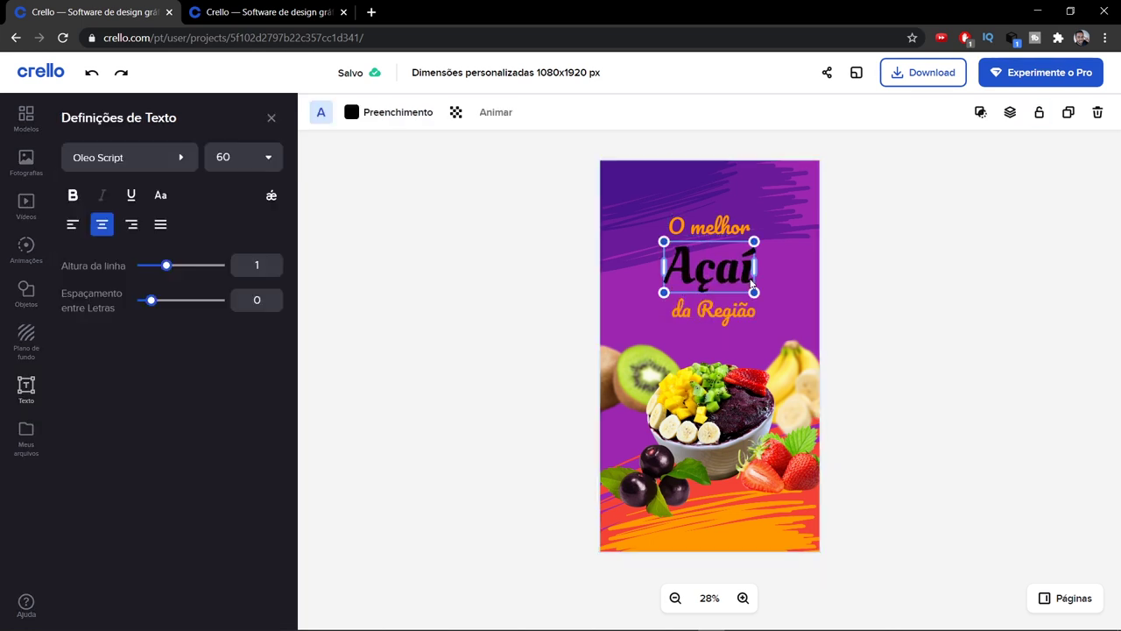
pyautogui.moveTo(758, 299); pyautogui.dragTo(796, 331)
pyautogui.moveTo(759, 279); pyautogui.dragTo(741, 271)
# Change the fill colour of the "Açaí" text to dark purple #311B92
pyautogui.hotkey('ctrl', 'Tab')
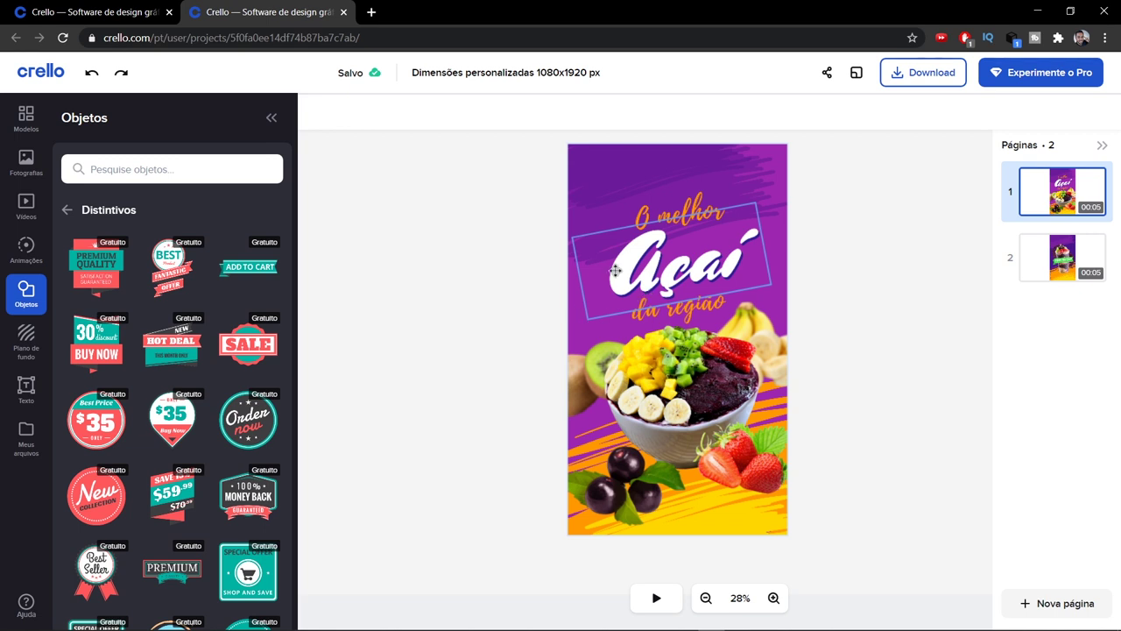
pyautogui.click(92, 12)
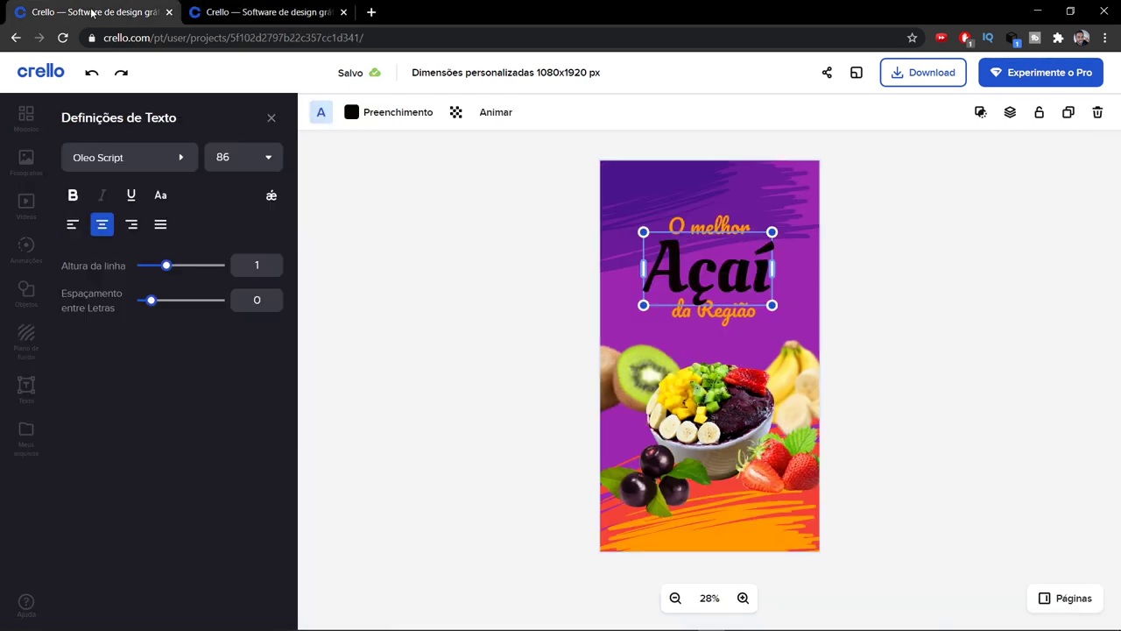
pyautogui.click(388, 115)
pyautogui.click(114, 409)
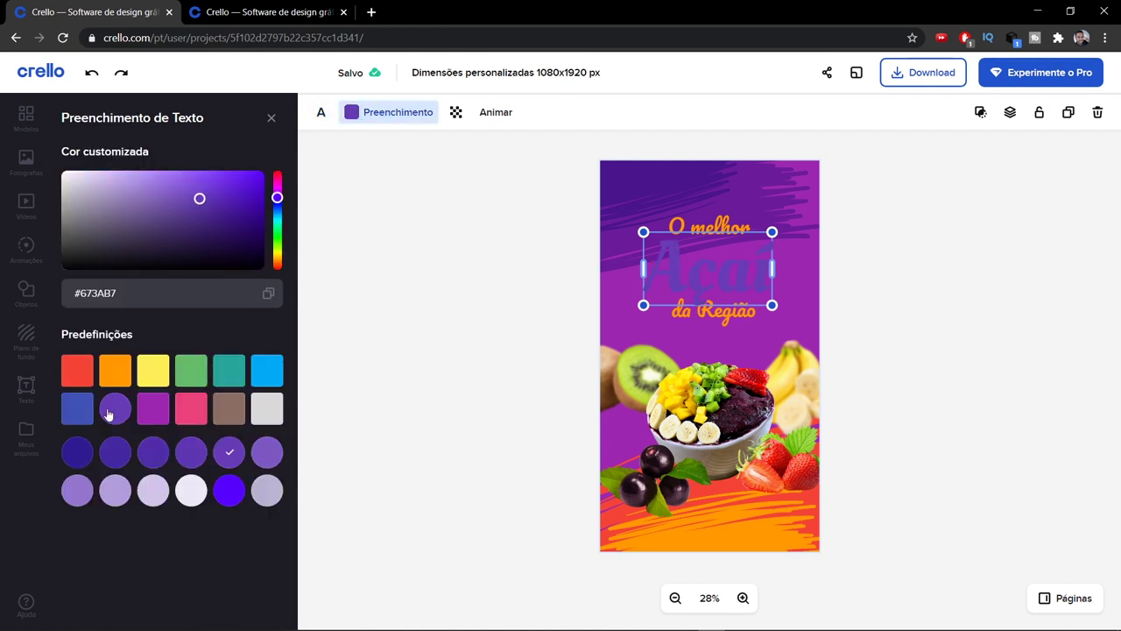
pyautogui.click(78, 452)
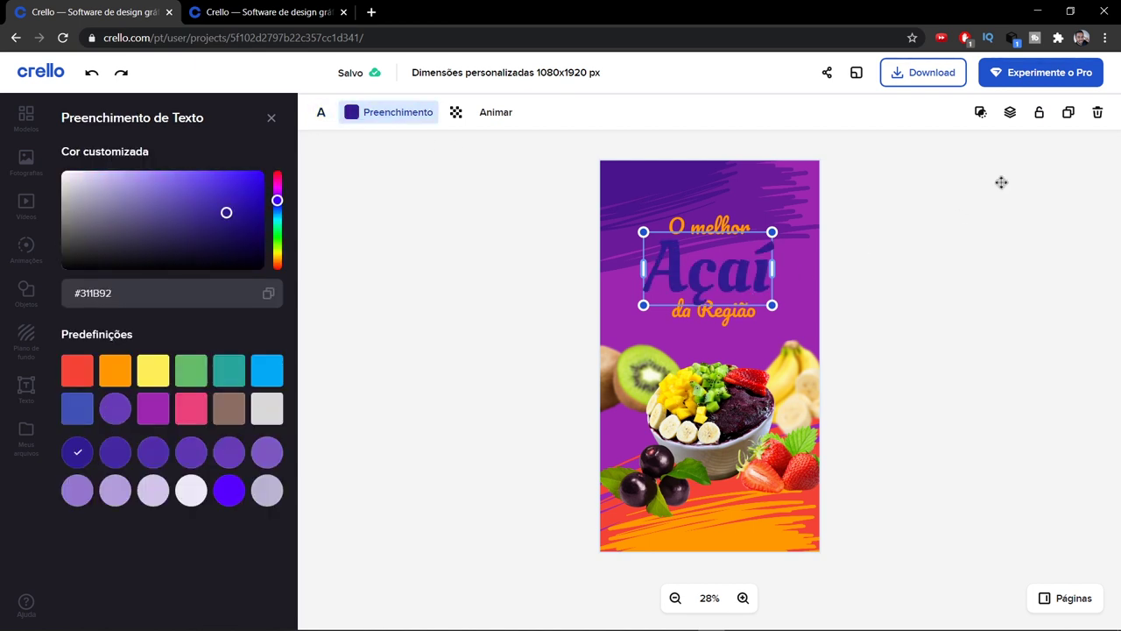
# Duplicate the "Açaí" text, make the copy white #FFFFFF and offset it slightly up and left over the purple one as a shadow effect
pyautogui.click(1068, 115)
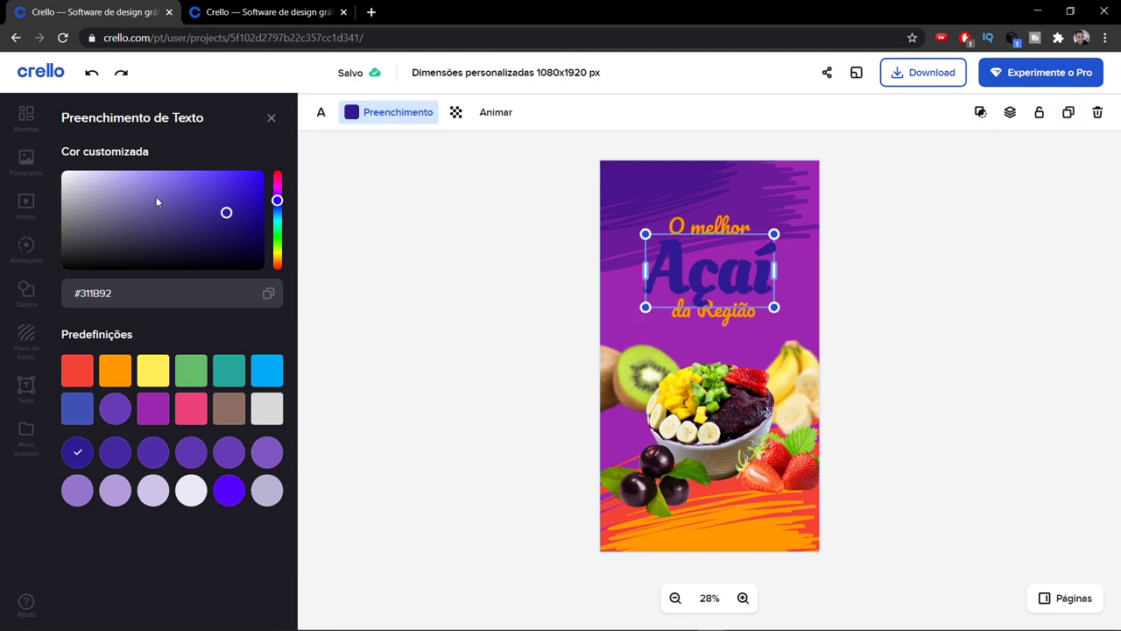
pyautogui.moveTo(113, 185); pyautogui.dragTo(59, 169)
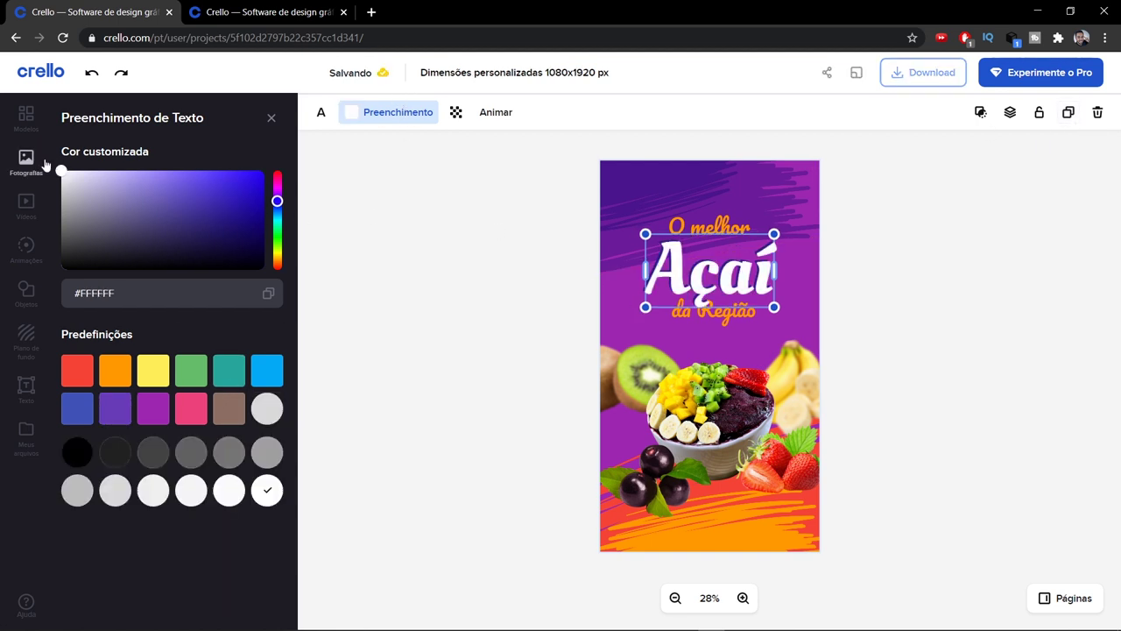
pyautogui.moveTo(743, 277); pyautogui.dragTo(739, 270)
pyautogui.click(826, 298)
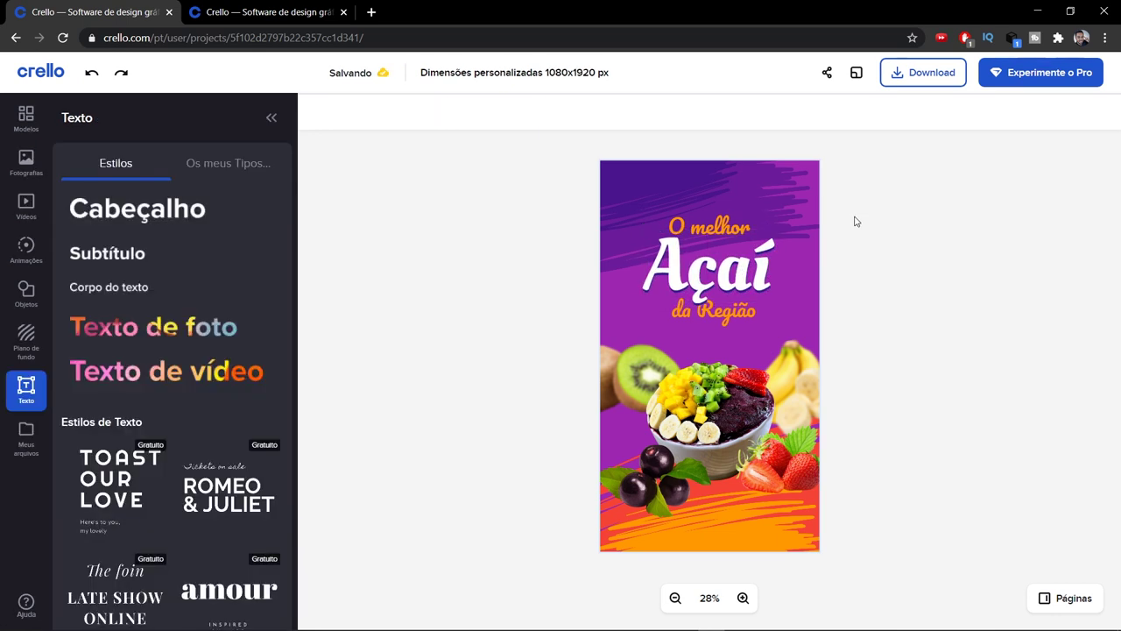
# Select all the headline texts together and tilt them slightly counterclockwise above the fruits
pyautogui.moveTo(661, 311); pyautogui.dragTo(784, 208)
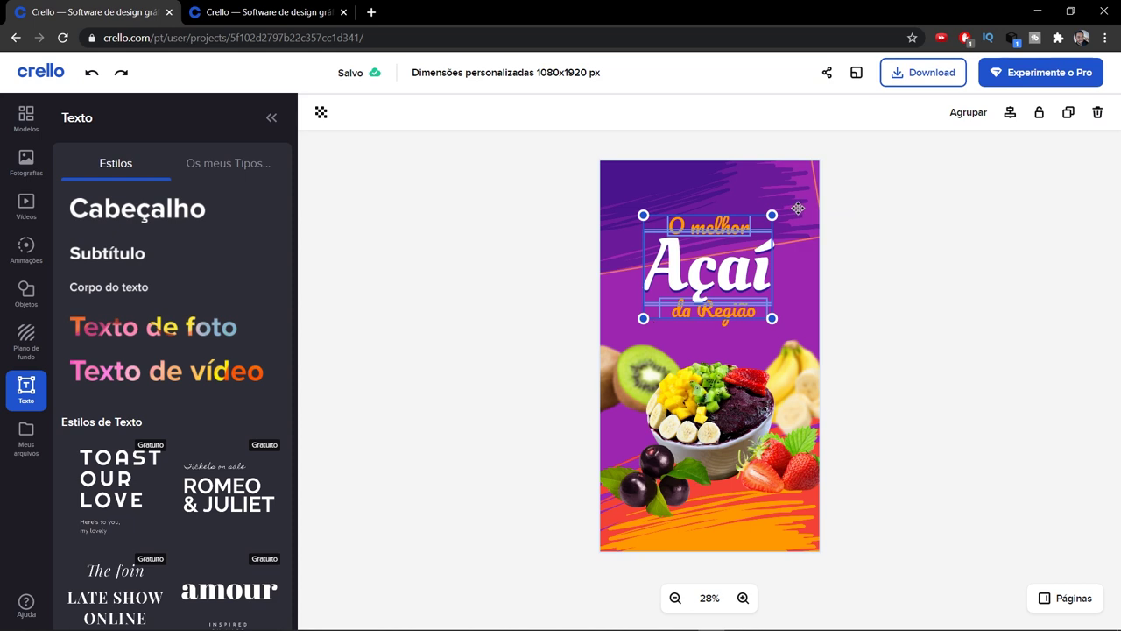
pyautogui.moveTo(778, 212); pyautogui.dragTo(769, 200)
pyautogui.moveTo(779, 309); pyautogui.dragTo(797, 321)
pyautogui.hotkey('ctrl', 'z')
pyautogui.hotkey('ctrl', 'z')
pyautogui.click(545, 293)
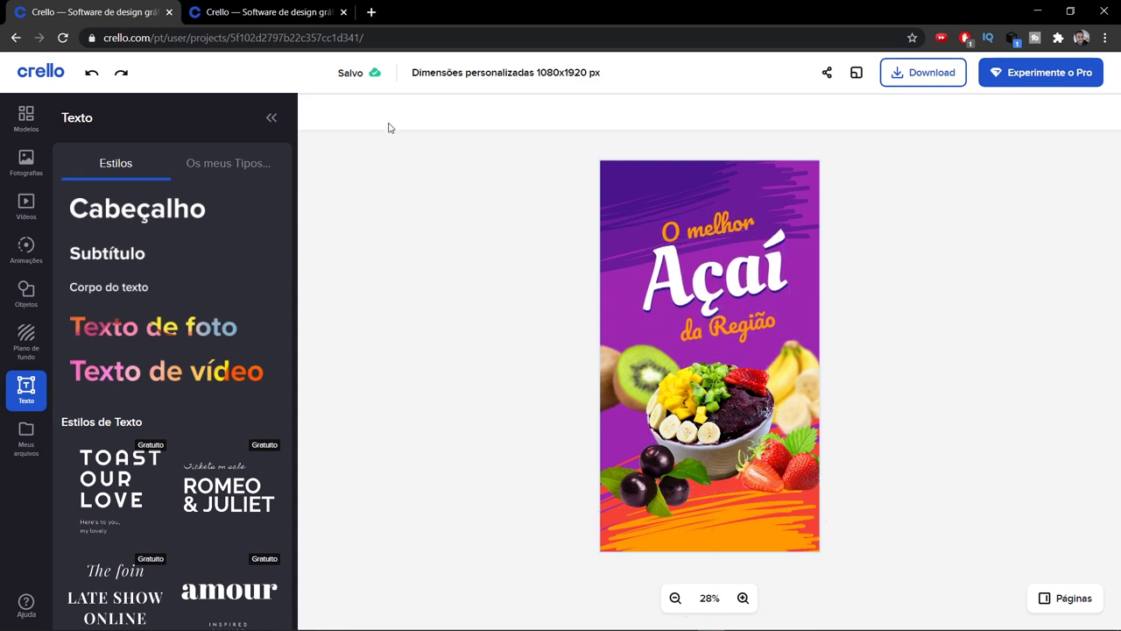
# Compare the story design with the finished reference version open in the other browser tab
pyautogui.click(235, 20)
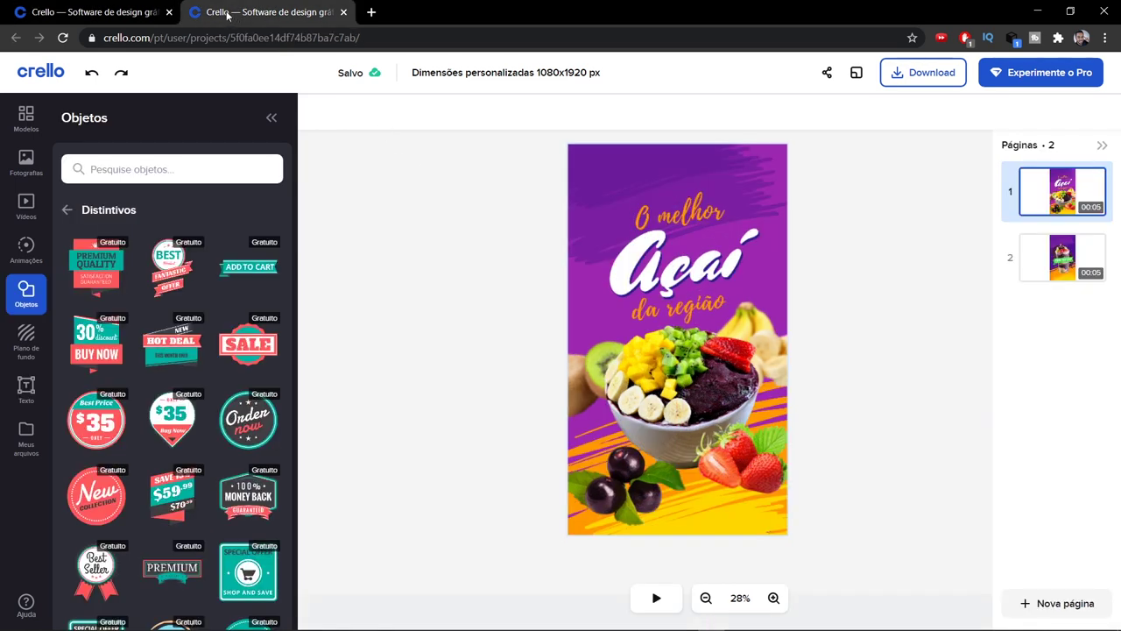
pyautogui.click(125, 13)
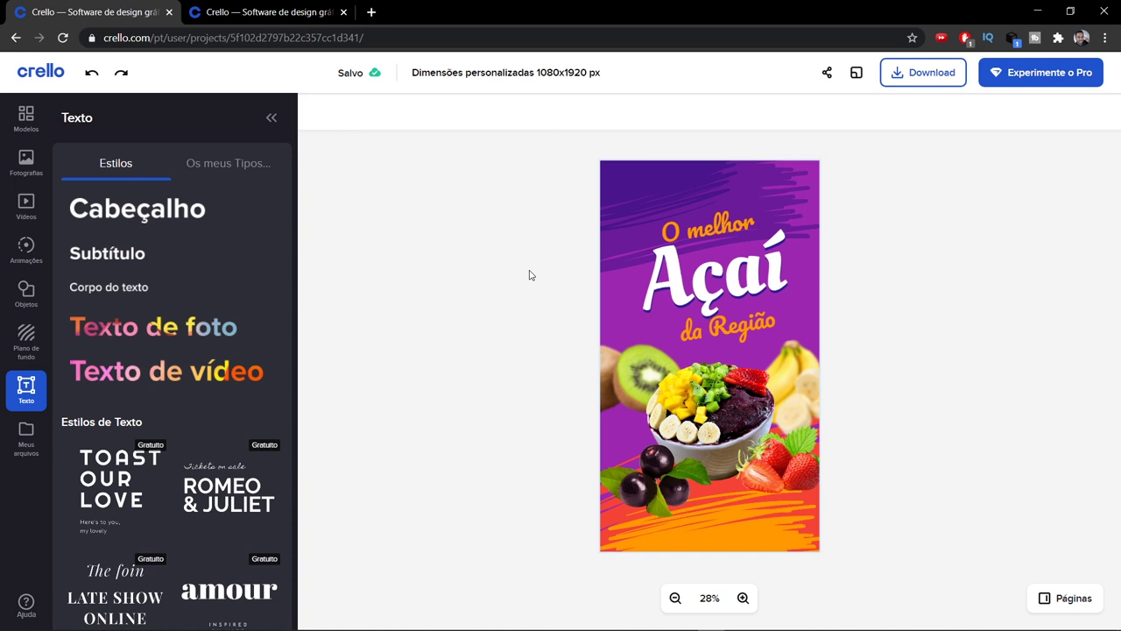
# Preview the Zoom, Mover-se and Dissolver animations on the kiwi image
pyautogui.click(622, 361)
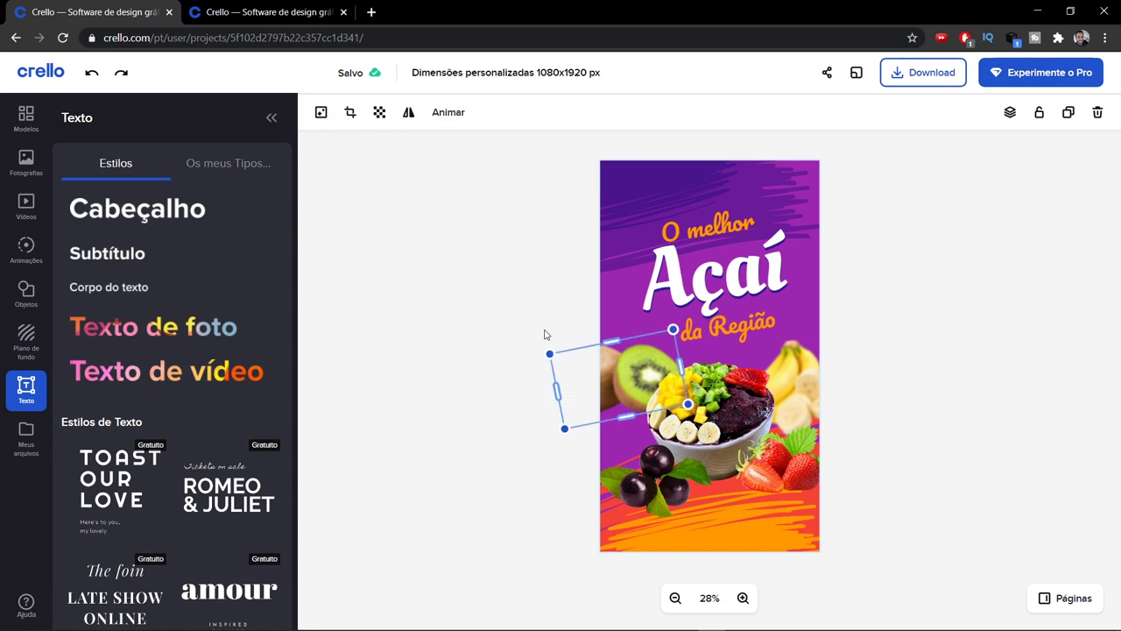
pyautogui.click(454, 115)
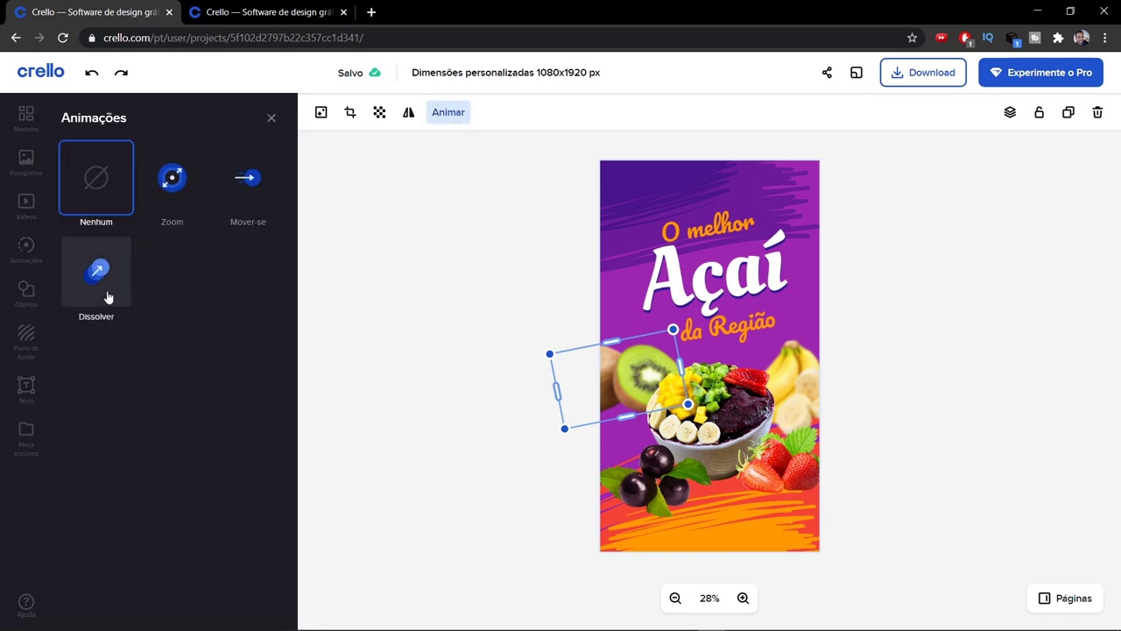
pyautogui.click(175, 215)
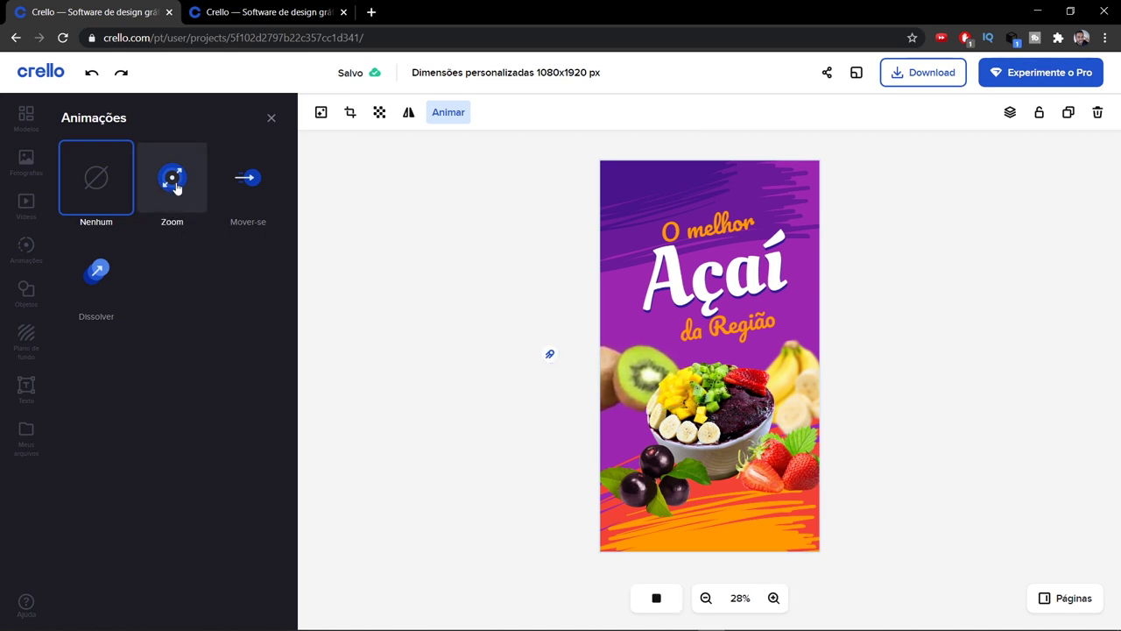
pyautogui.click(180, 182)
pyautogui.click(265, 181)
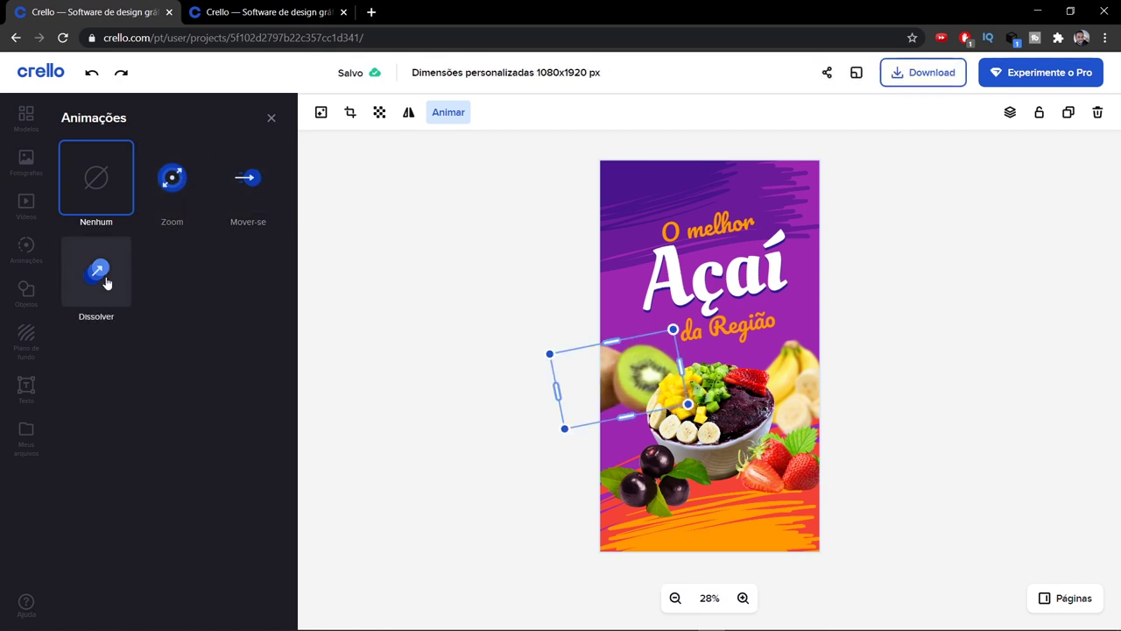
pyautogui.click(105, 282)
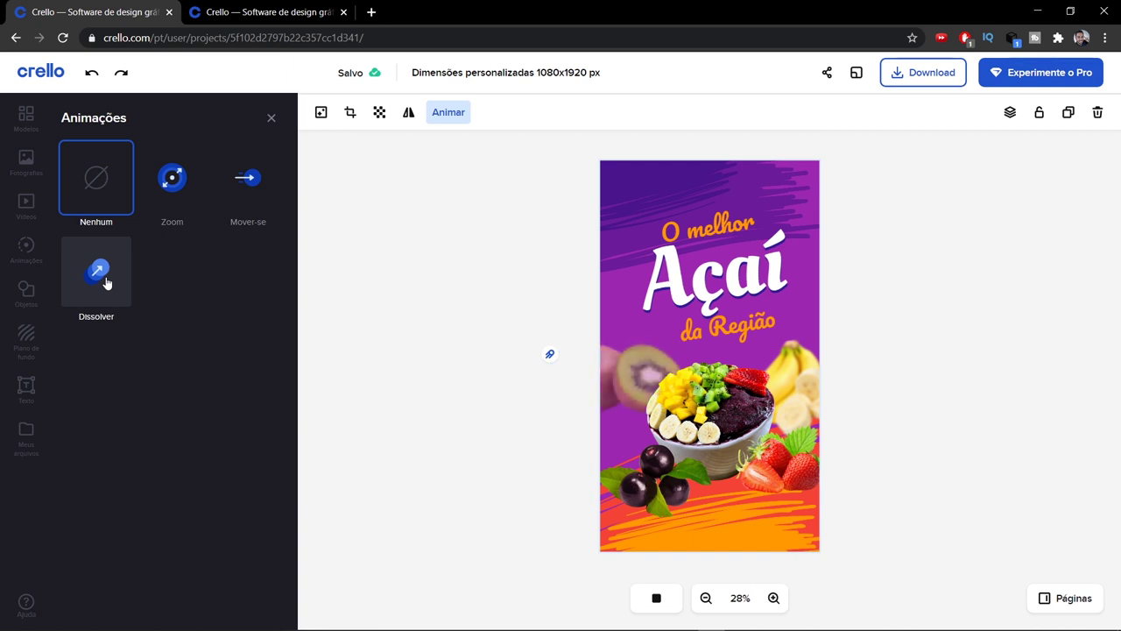
# Apply the Mover-se animation to the kiwi image with direction De Cima and adjust its delay slightly
pyautogui.click(249, 203)
pyautogui.click(249, 204)
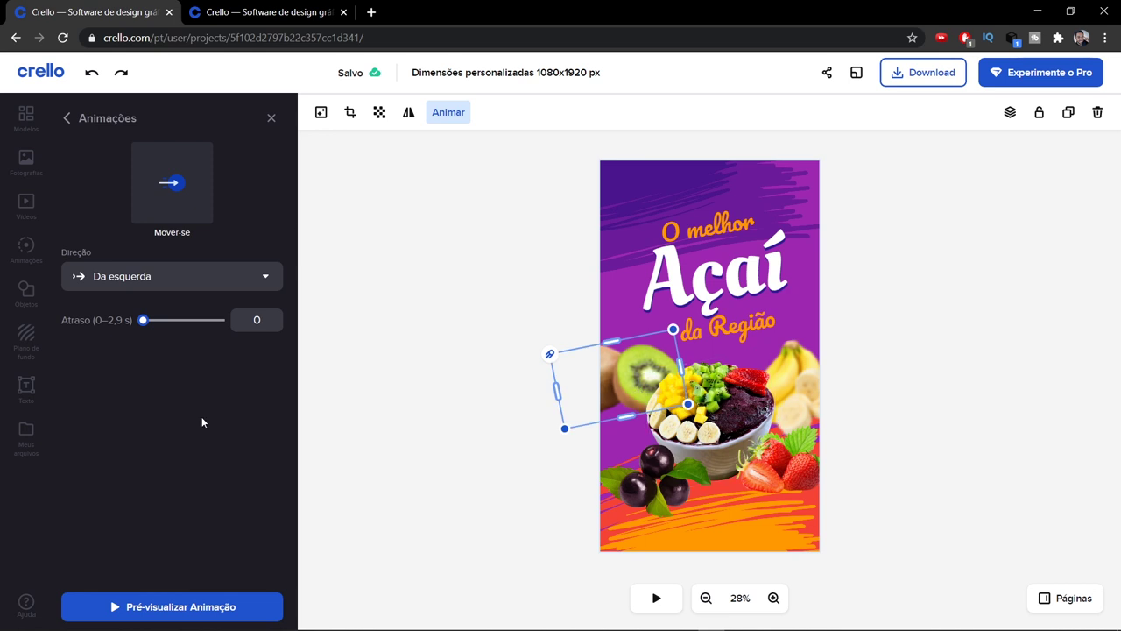
pyautogui.click(215, 282)
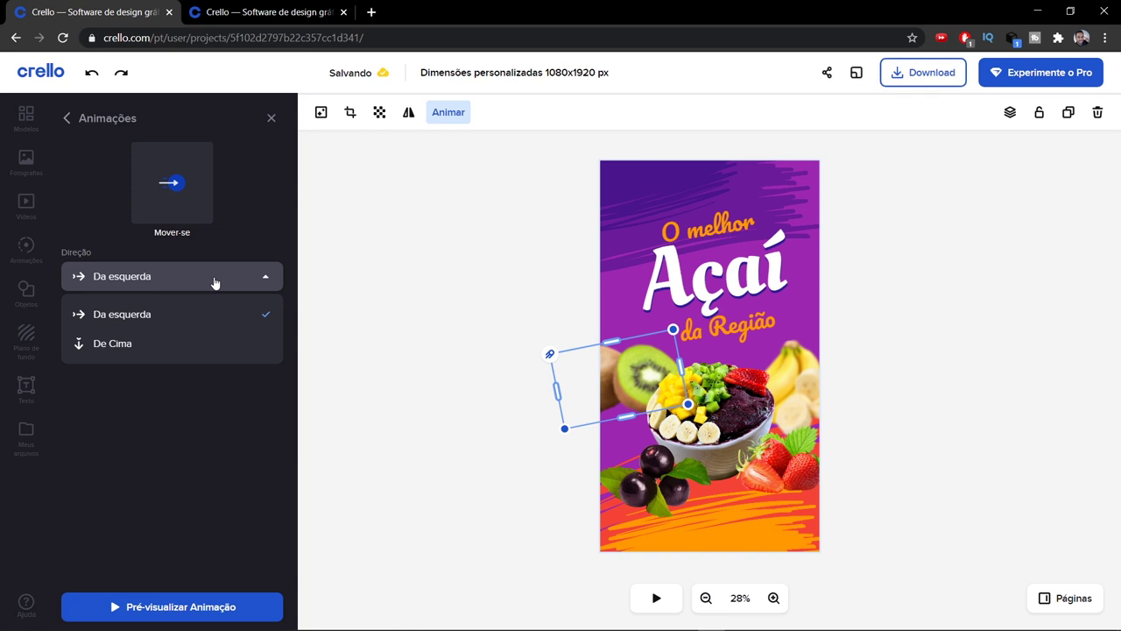
pyautogui.click(137, 349)
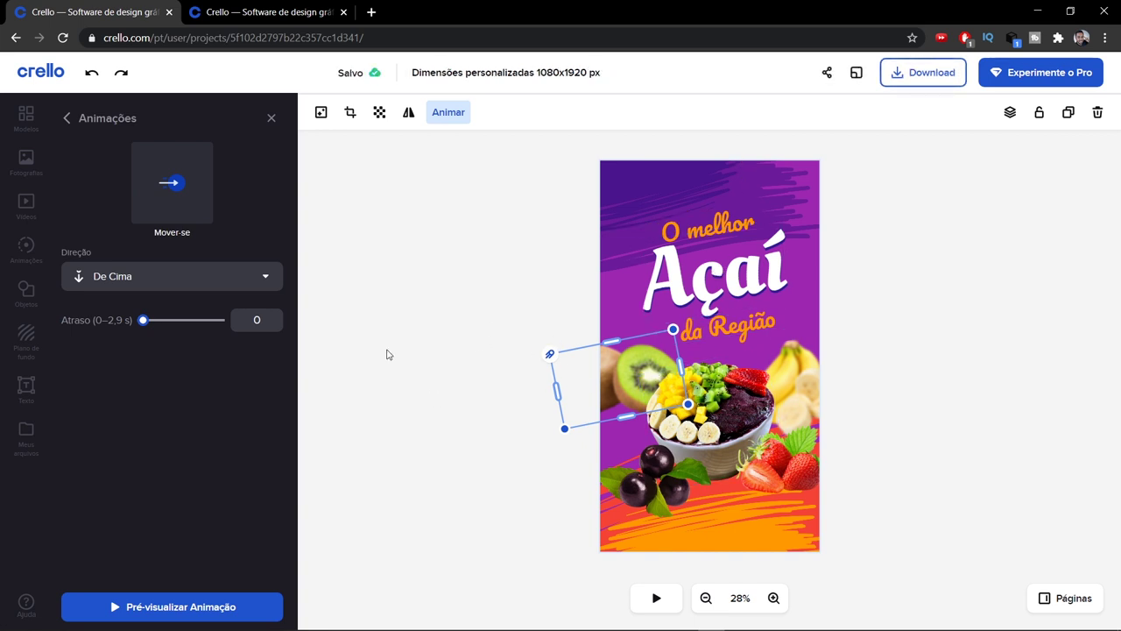
pyautogui.moveTo(144, 320); pyautogui.dragTo(147, 321)
# Animate the banana image with Mover-se in direction De Cima and give it a short delay
pyautogui.click(443, 239)
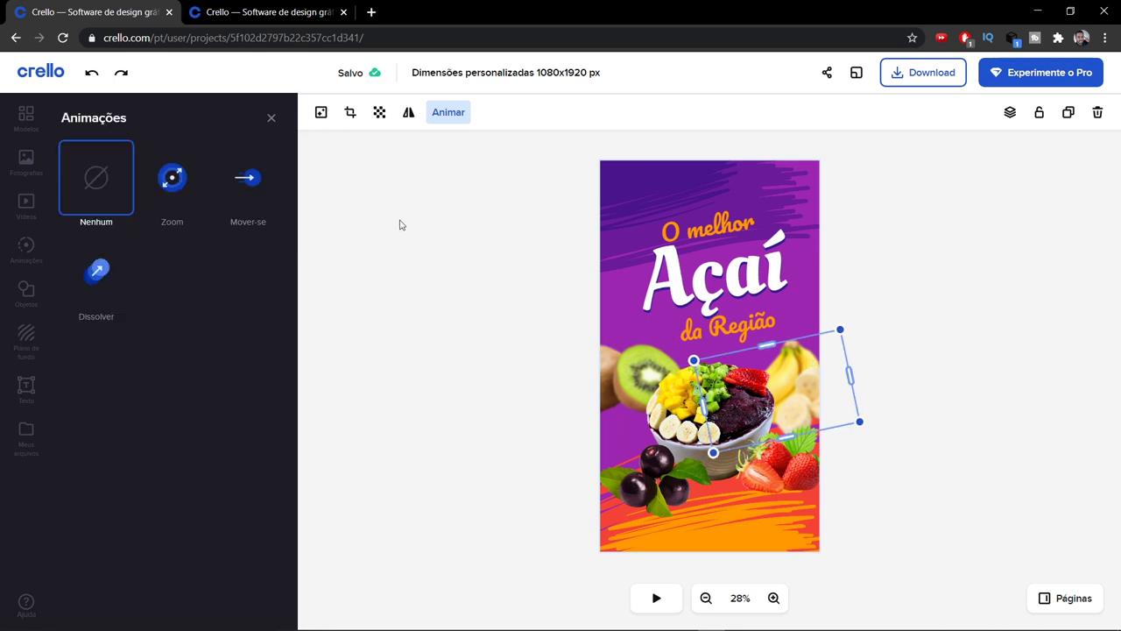
pyautogui.click(244, 174)
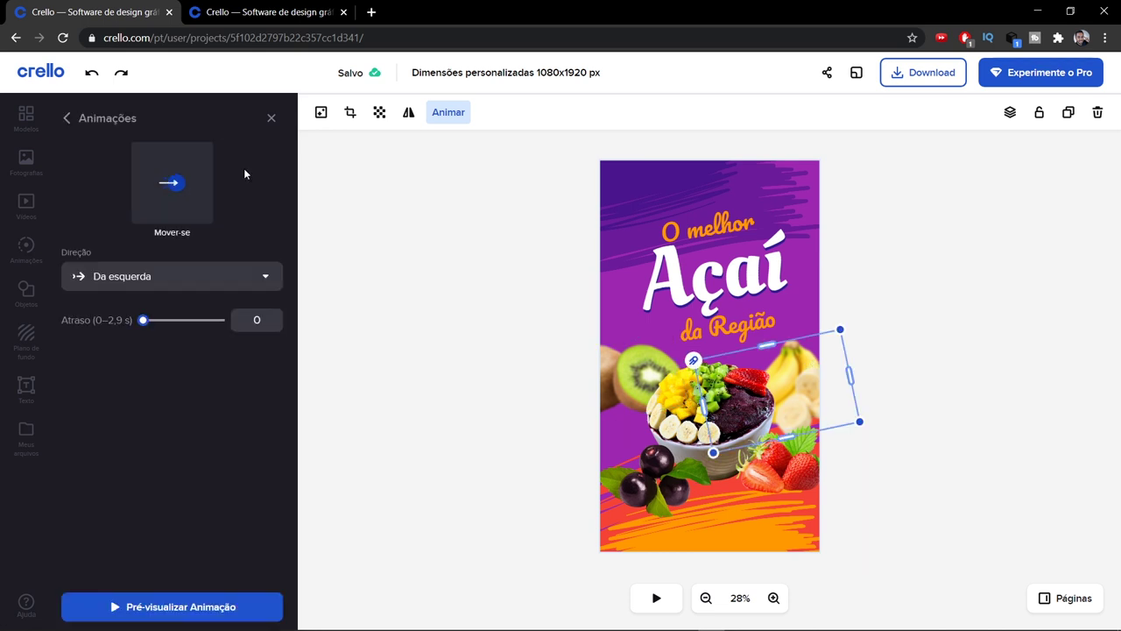
pyautogui.click(147, 277)
pyautogui.click(135, 343)
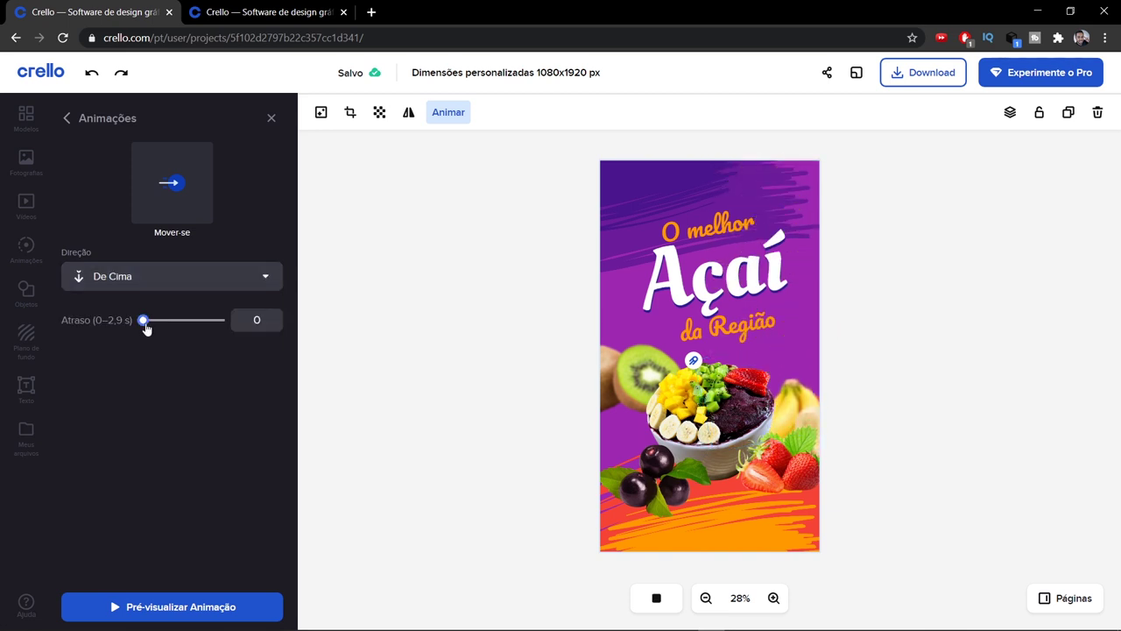
pyautogui.moveTo(146, 328); pyautogui.dragTo(152, 327)
# Apply the Zoom animation to the açaí bowl with direction Ampliar and a 0.4 s delay
pyautogui.click(701, 412)
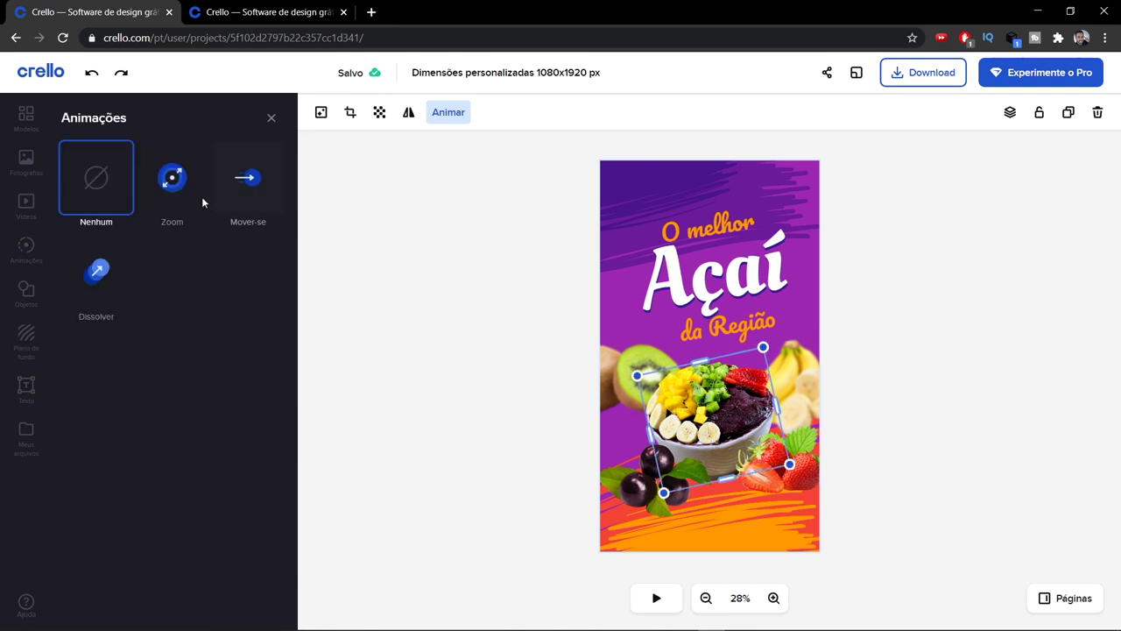
pyautogui.click(174, 182)
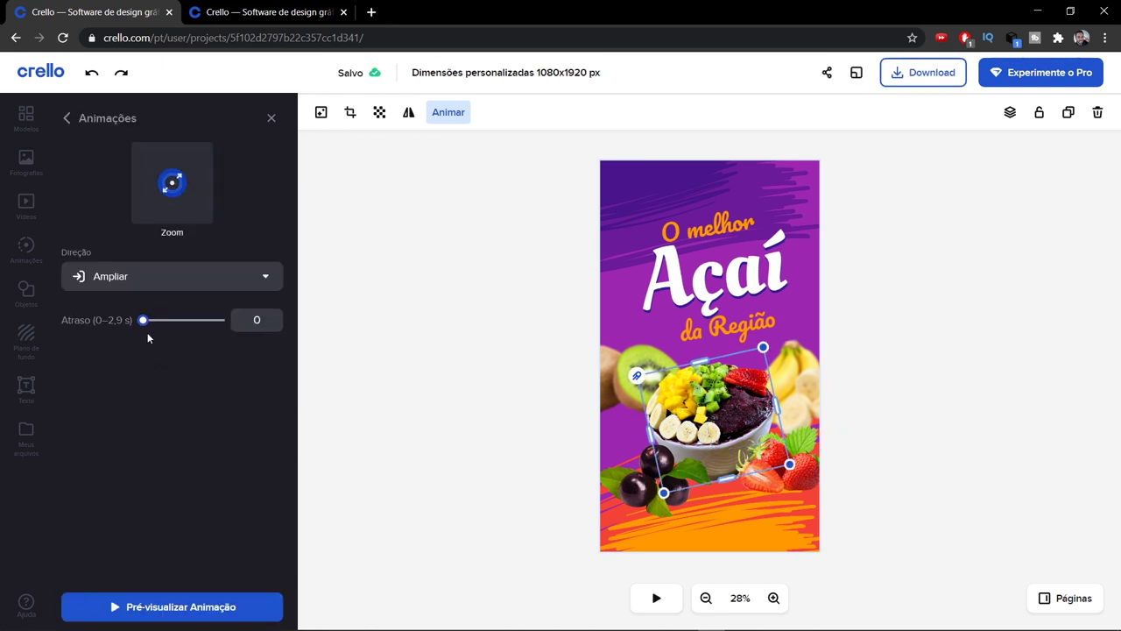
pyautogui.moveTo(144, 325); pyautogui.dragTo(154, 322)
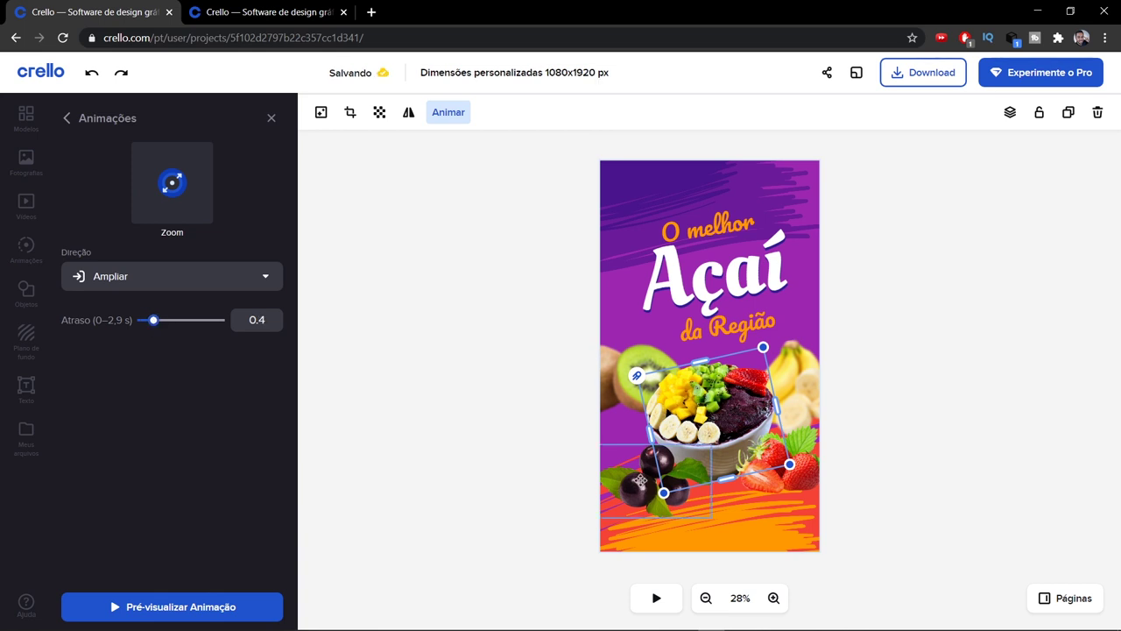
# Animate the açaí berries image with Mover-se, direction De Cima and a 0.6 s delay
pyautogui.click(644, 480)
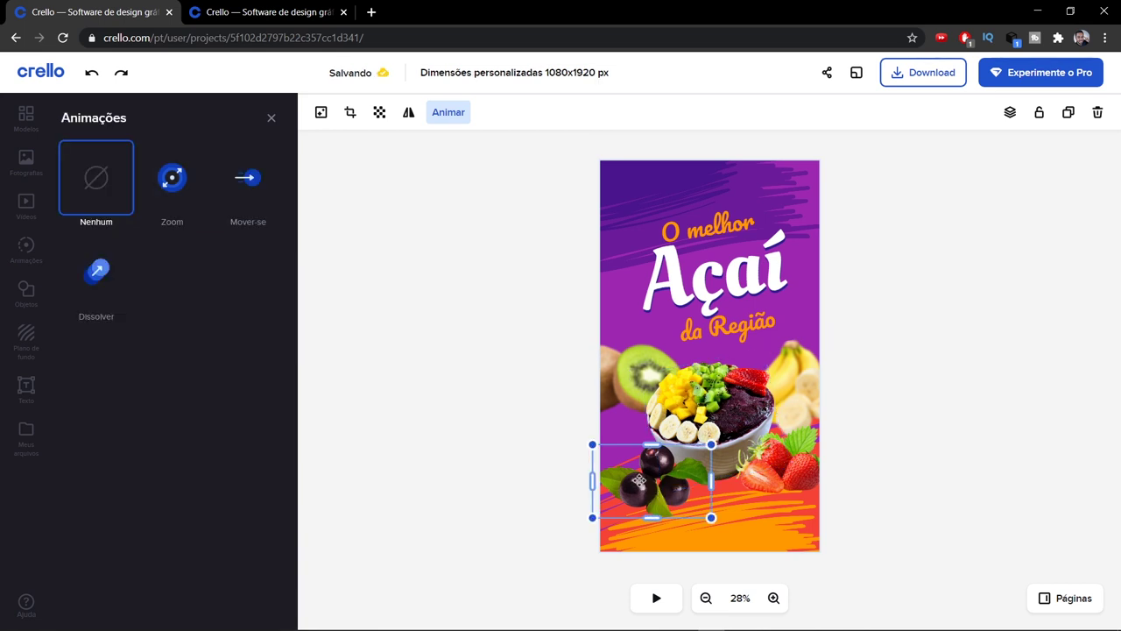
pyautogui.click(246, 188)
pyautogui.click(184, 275)
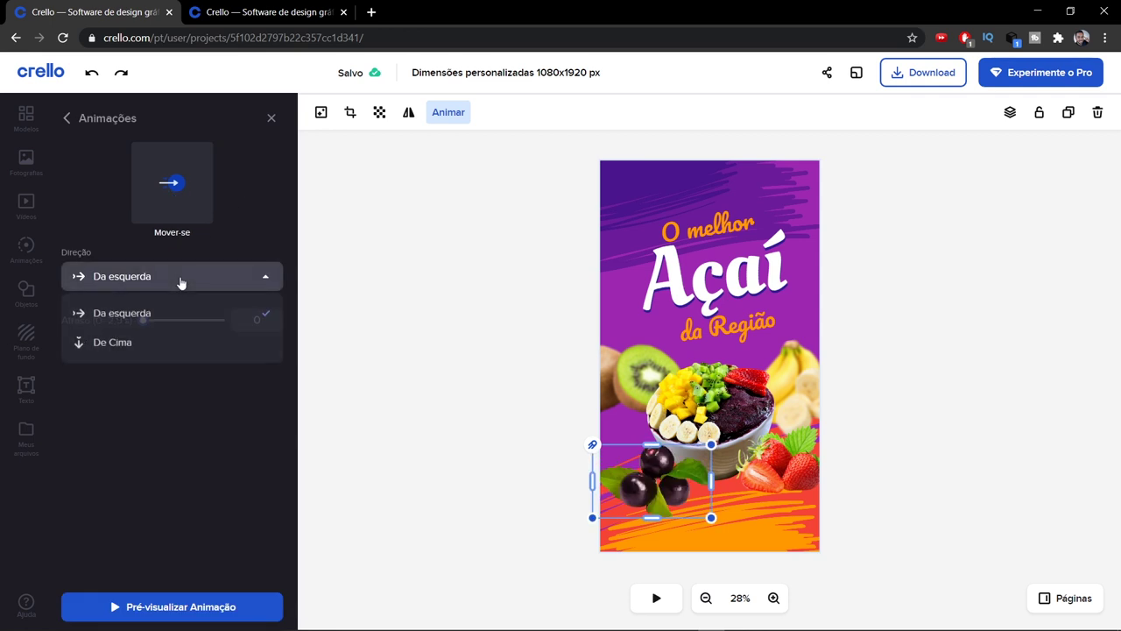
pyautogui.click(154, 343)
pyautogui.moveTo(144, 322); pyautogui.dragTo(158, 322)
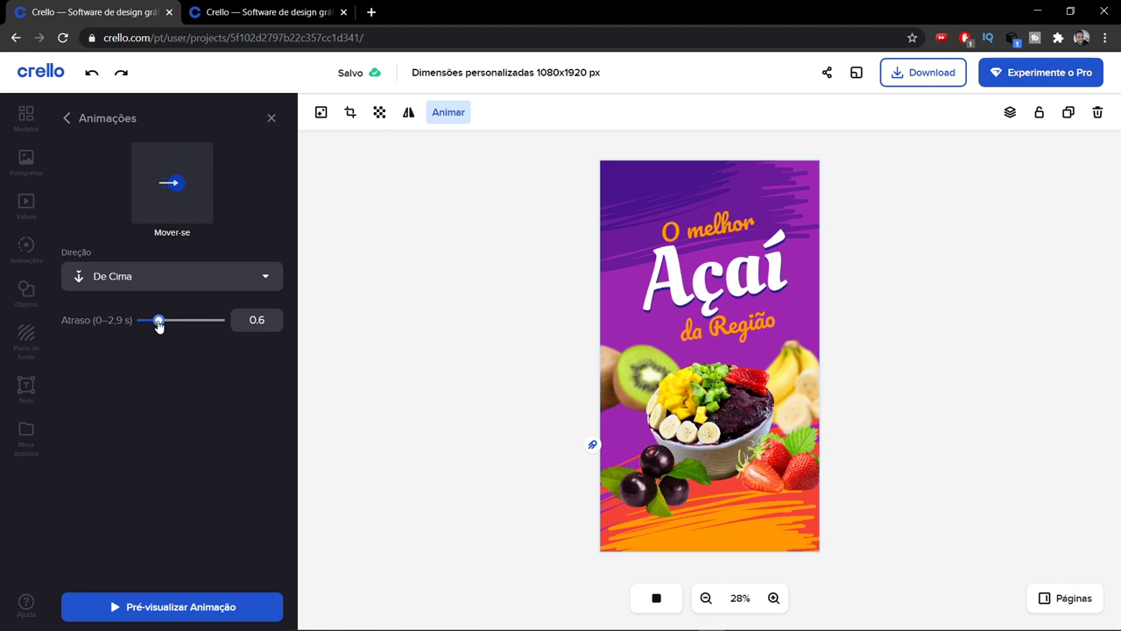
# Animate the strawberries image with Mover-se, direction De Cima and a short delay, and play the whole design's animation
pyautogui.click(784, 465)
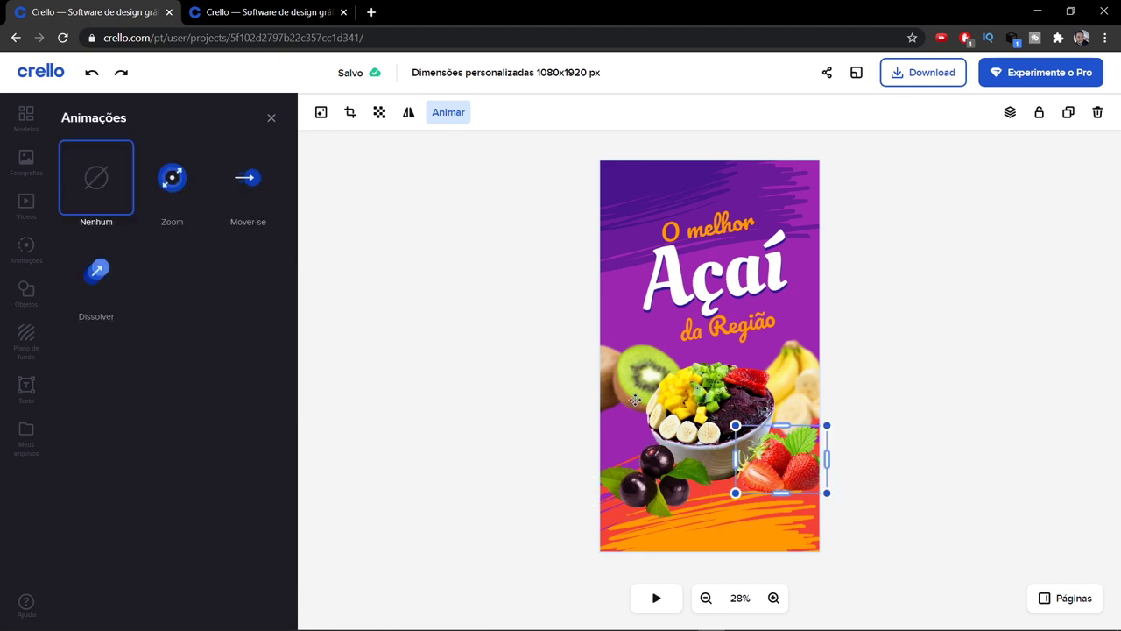
pyautogui.click(260, 182)
pyautogui.click(171, 276)
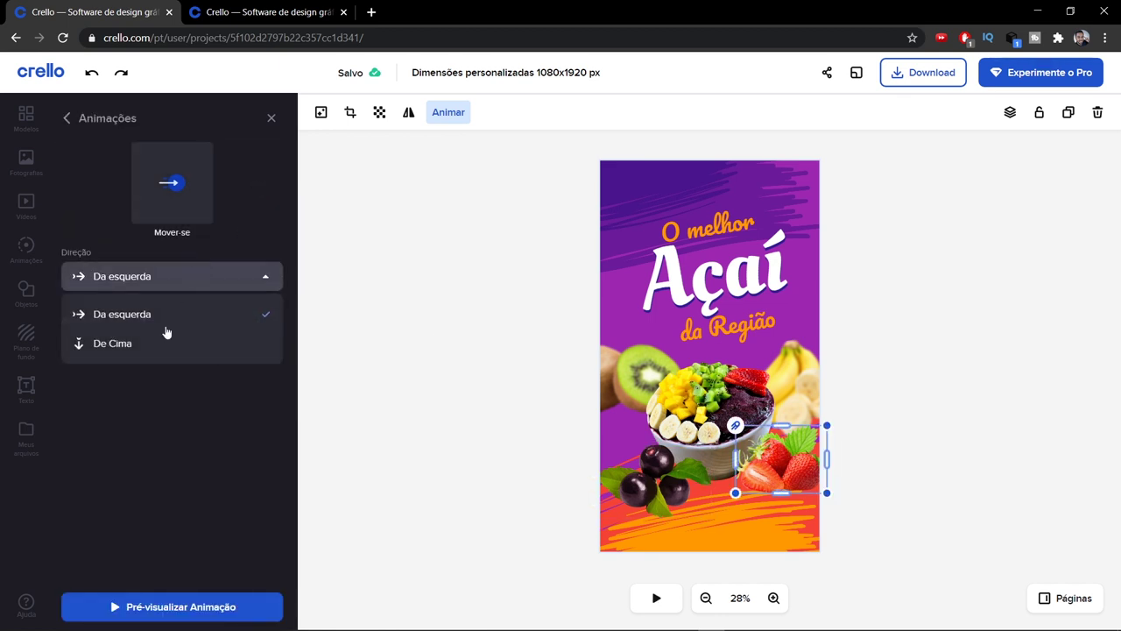
pyautogui.click(168, 354)
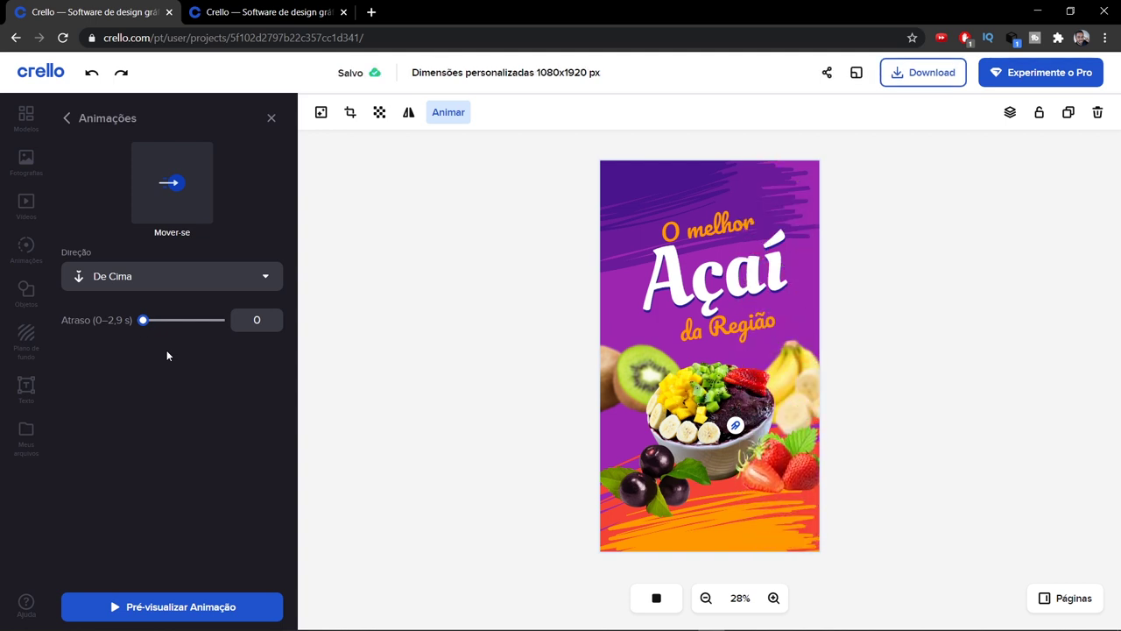
pyautogui.click(148, 321)
pyautogui.moveTo(150, 326); pyautogui.dragTo(166, 326)
pyautogui.click(548, 433)
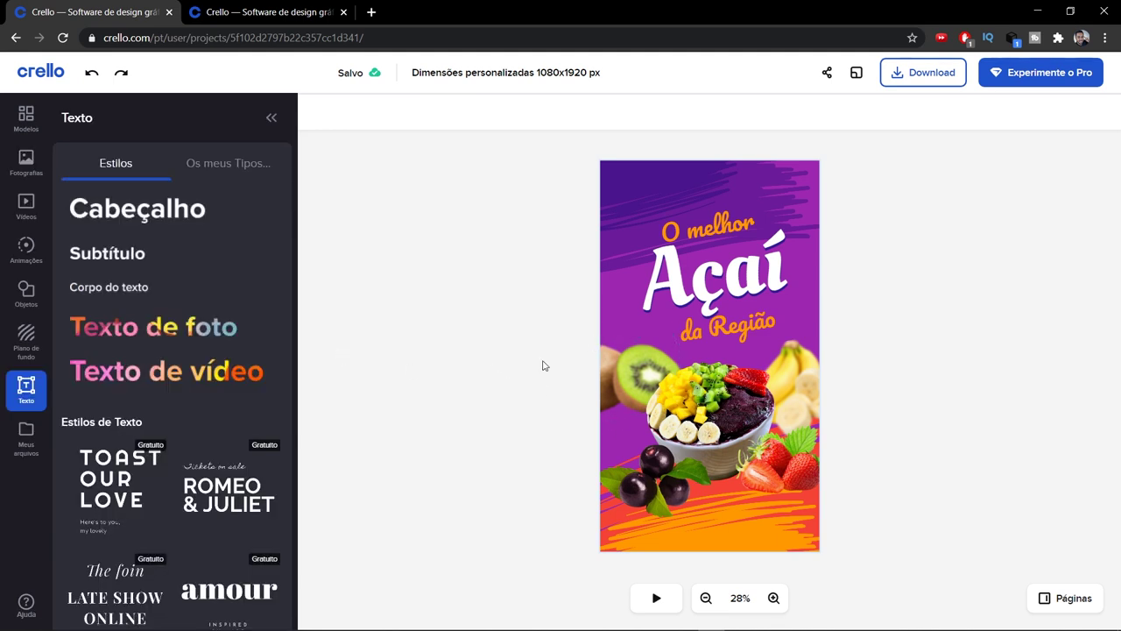
pyautogui.click(656, 599)
pyautogui.click(657, 597)
# Animate the "O melhor" text with Mover-se, direction De Cima and a 0.7 s delay
pyautogui.click(734, 223)
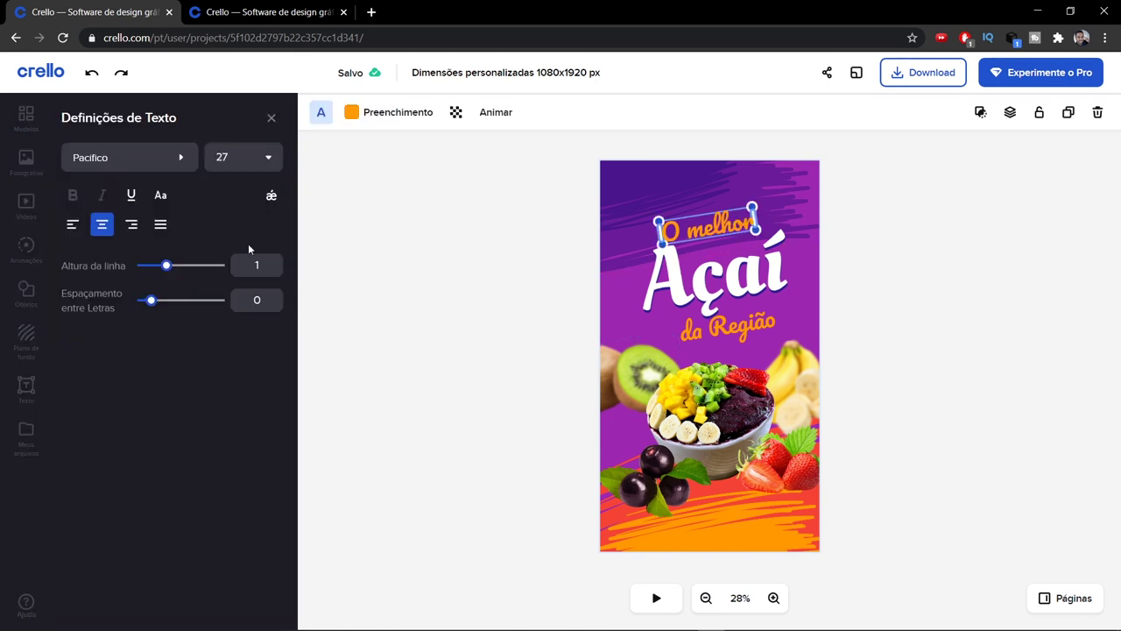
pyautogui.click(496, 112)
pyautogui.click(247, 198)
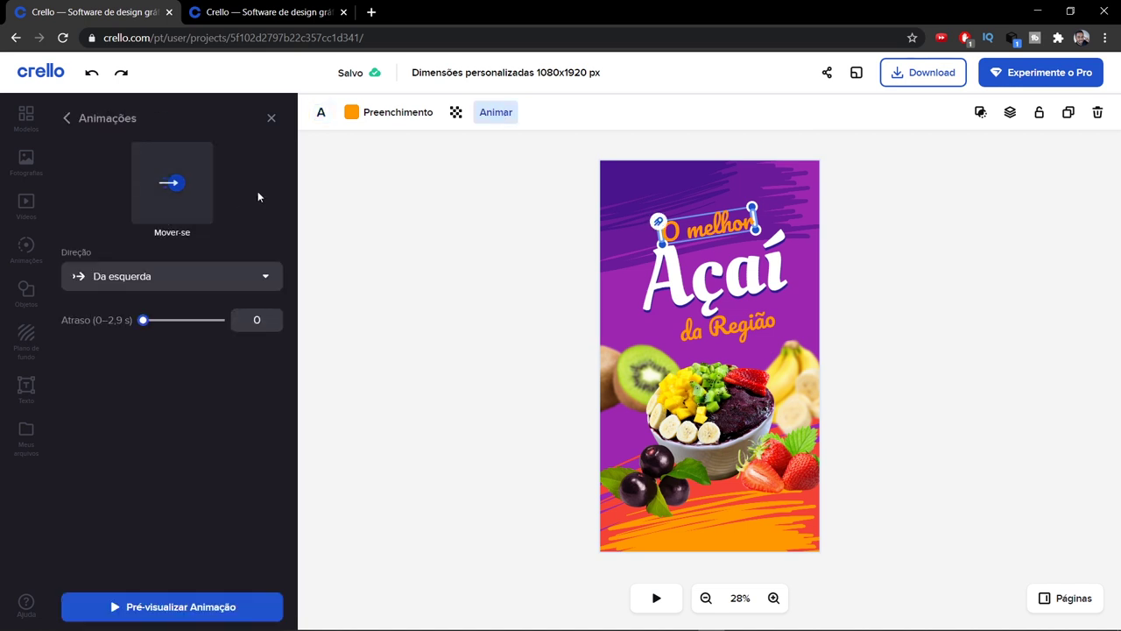
pyautogui.click(168, 276)
pyautogui.click(145, 342)
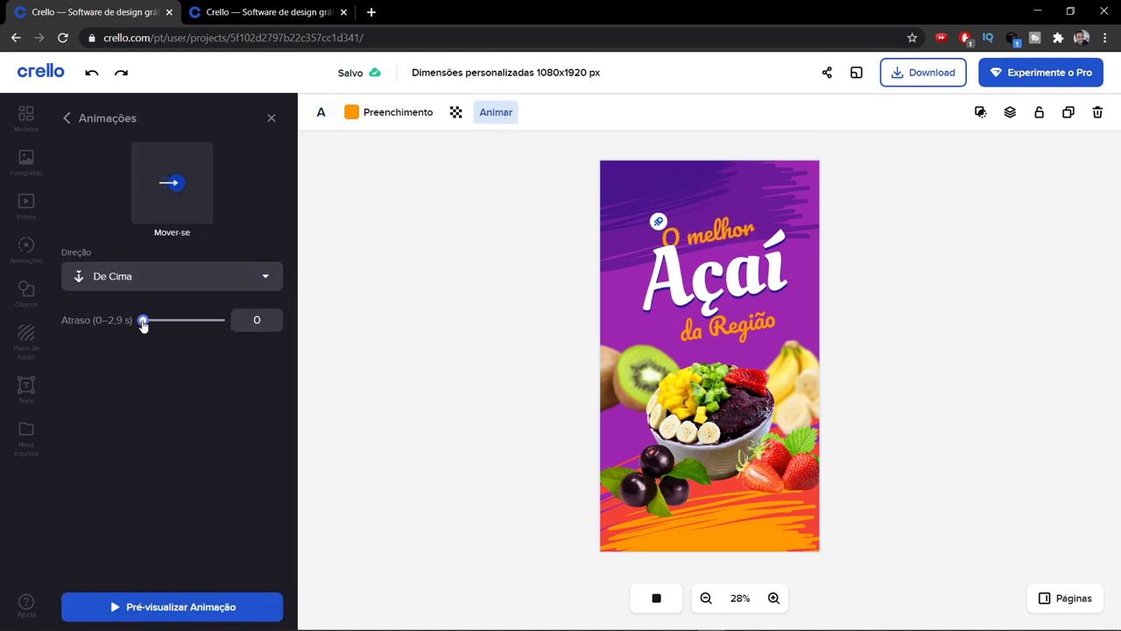
pyautogui.moveTo(143, 321); pyautogui.dragTo(156, 324)
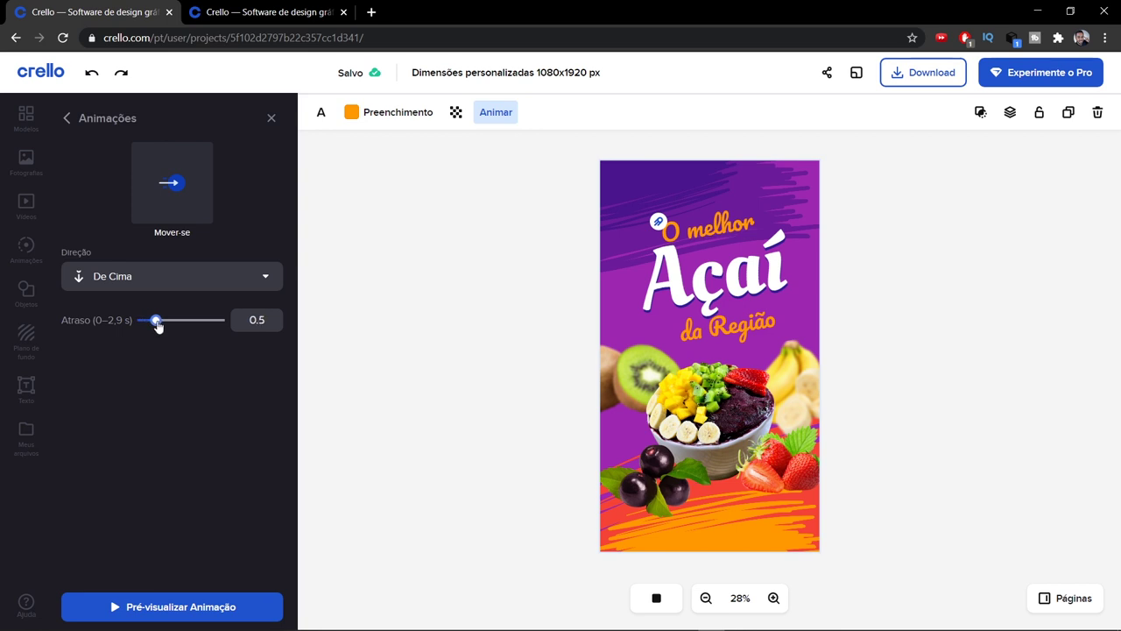
pyautogui.moveTo(157, 325); pyautogui.dragTo(162, 323)
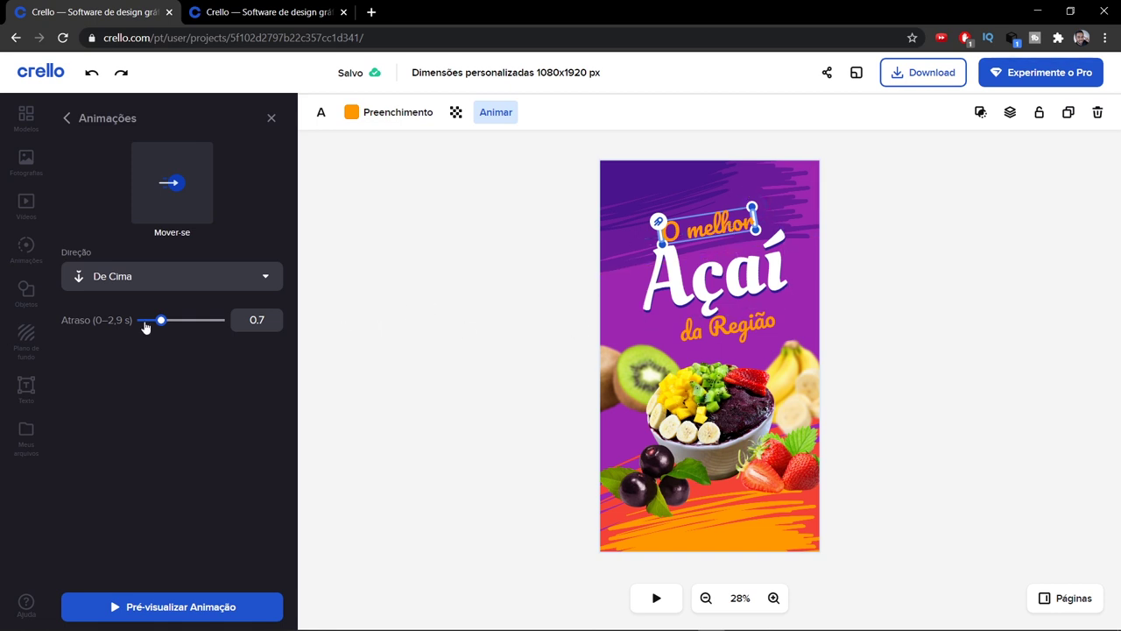
# Animate the "da Região" text with Mover-se, direction De Cima and a 0.6 s delay, and play the animation preview
pyautogui.click(692, 328)
pyautogui.click(496, 112)
pyautogui.click(252, 184)
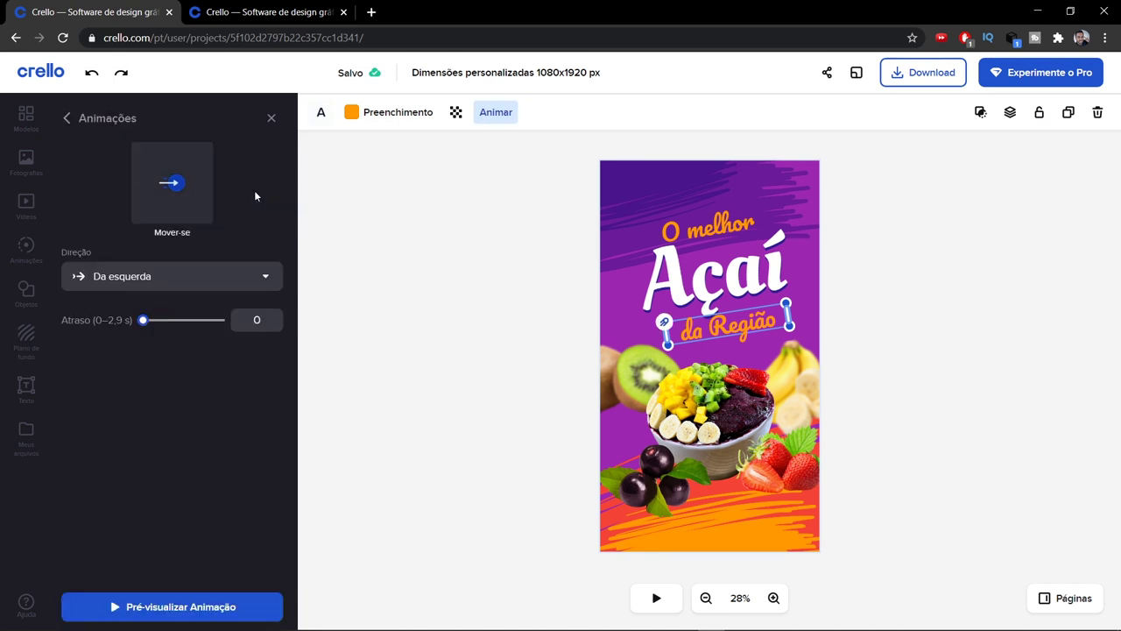
pyautogui.click(128, 279)
pyautogui.click(106, 344)
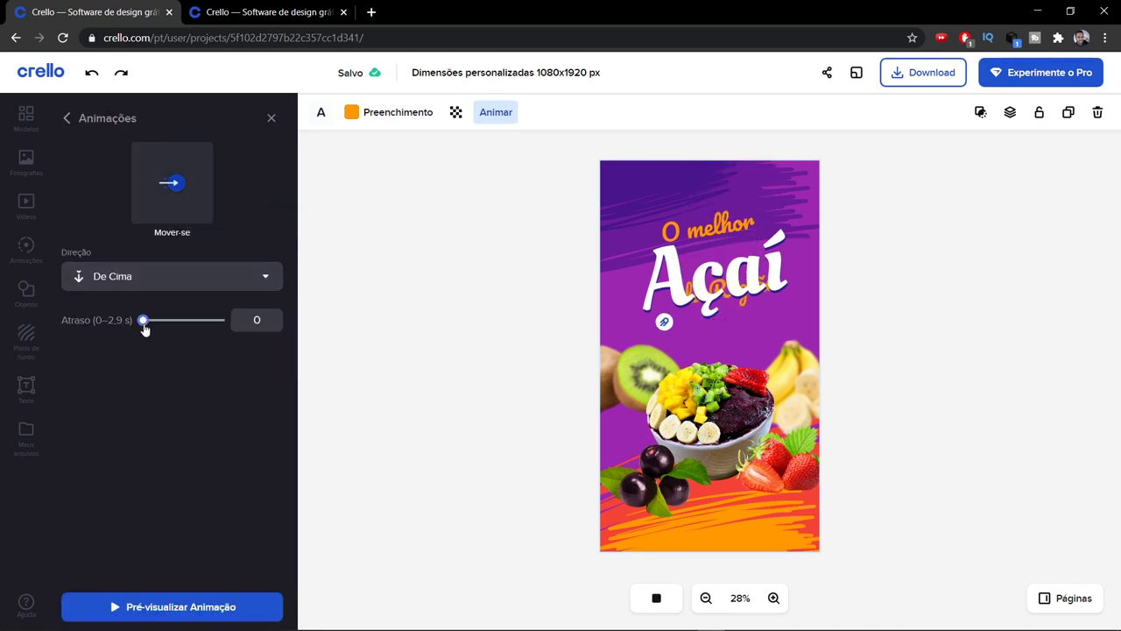
pyautogui.moveTo(144, 322)
pyautogui.mouseDown()
pyautogui.moveTo(166, 326)
pyautogui.moveTo(158, 321)
pyautogui.mouseUp()
pyautogui.click(656, 597)
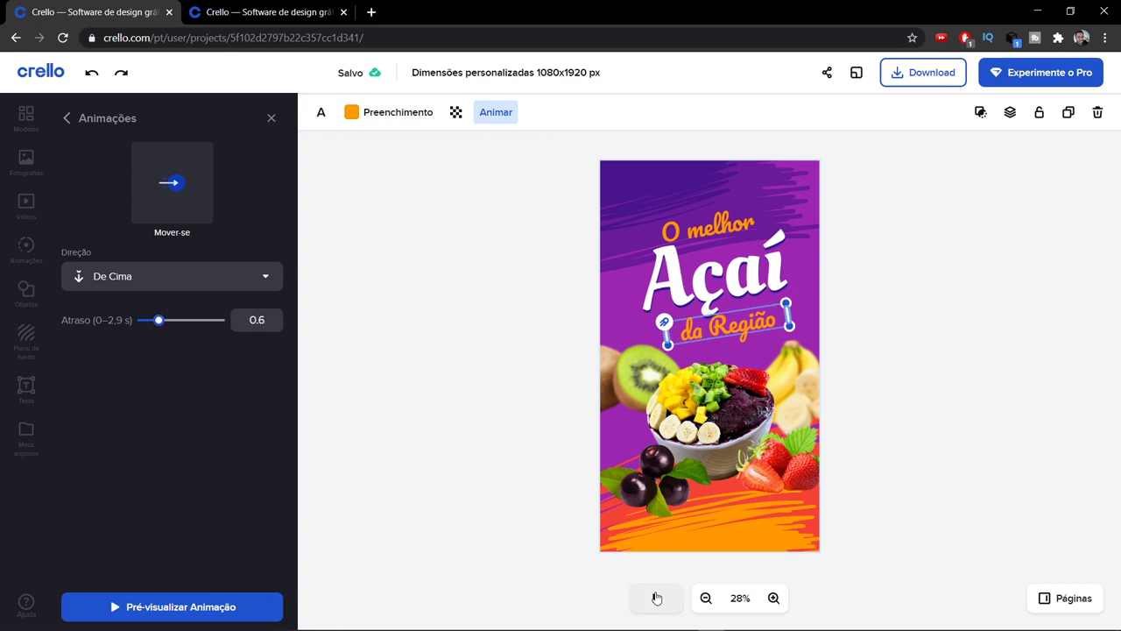
pyautogui.click(657, 598)
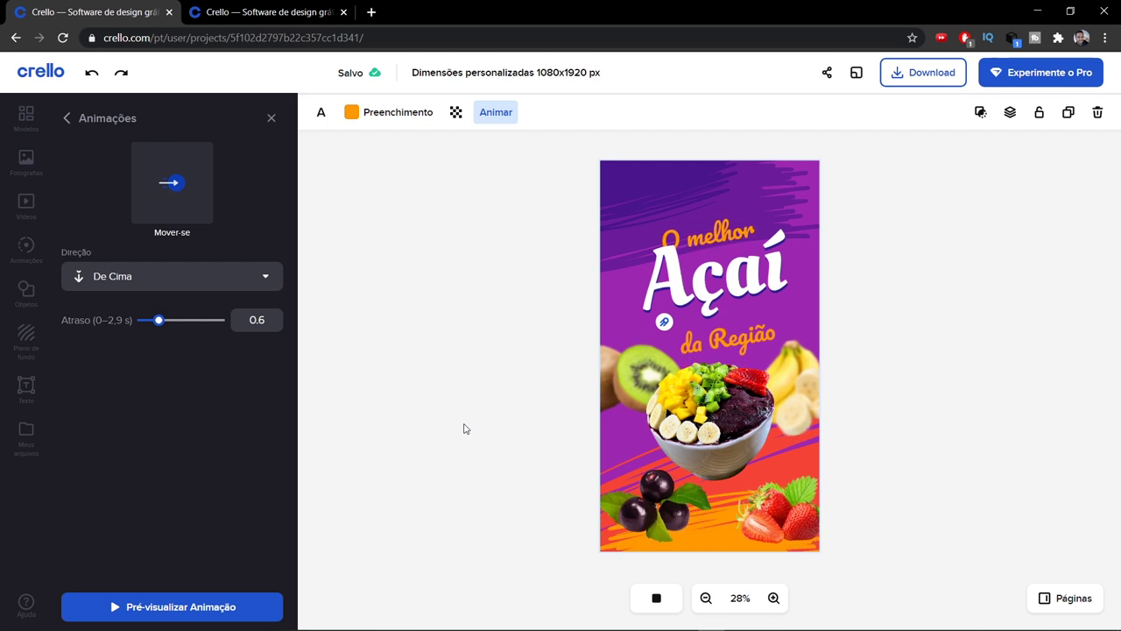
# Select both the white and purple "Açaí" texts and group them
pyautogui.click(717, 327)
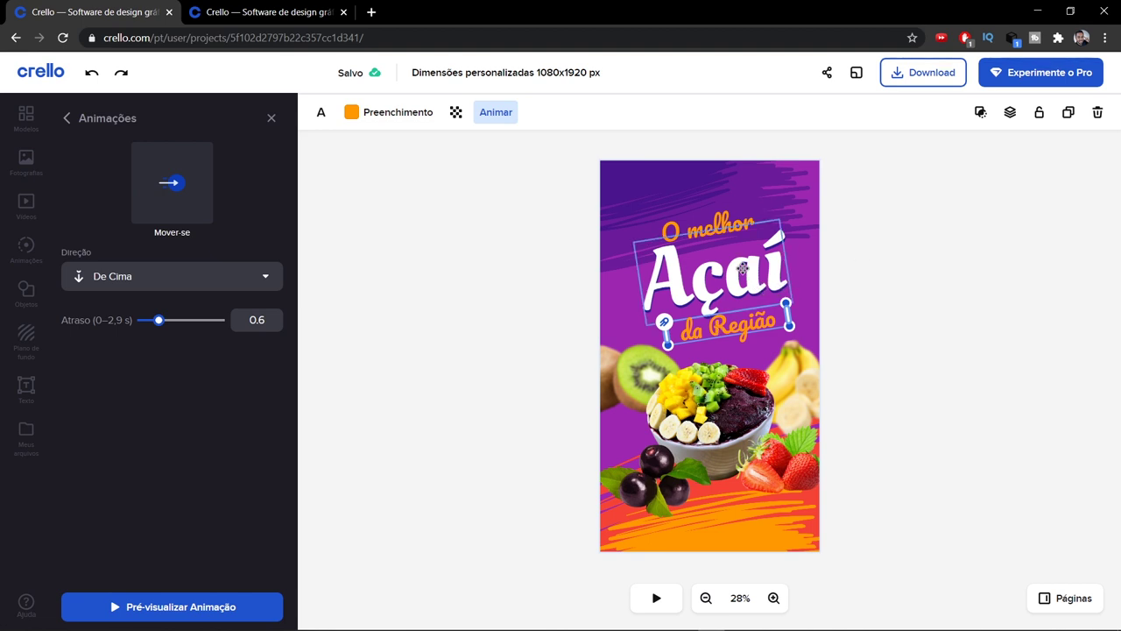
pyautogui.moveTo(866, 248); pyautogui.dragTo(530, 218)
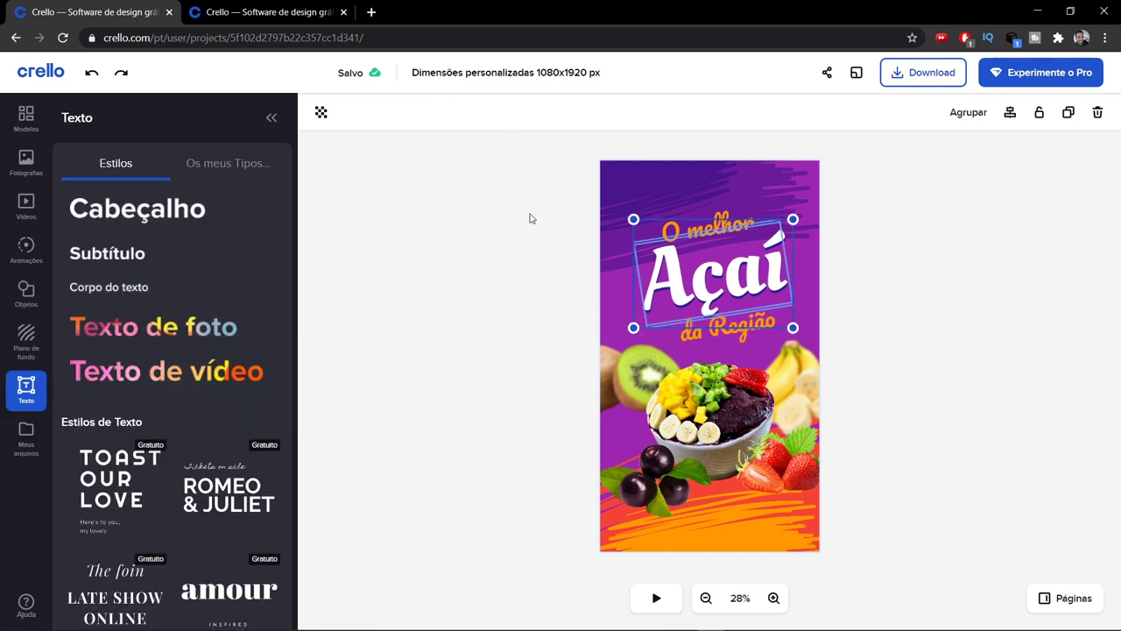
pyautogui.hotkey('ctrl', 'g')
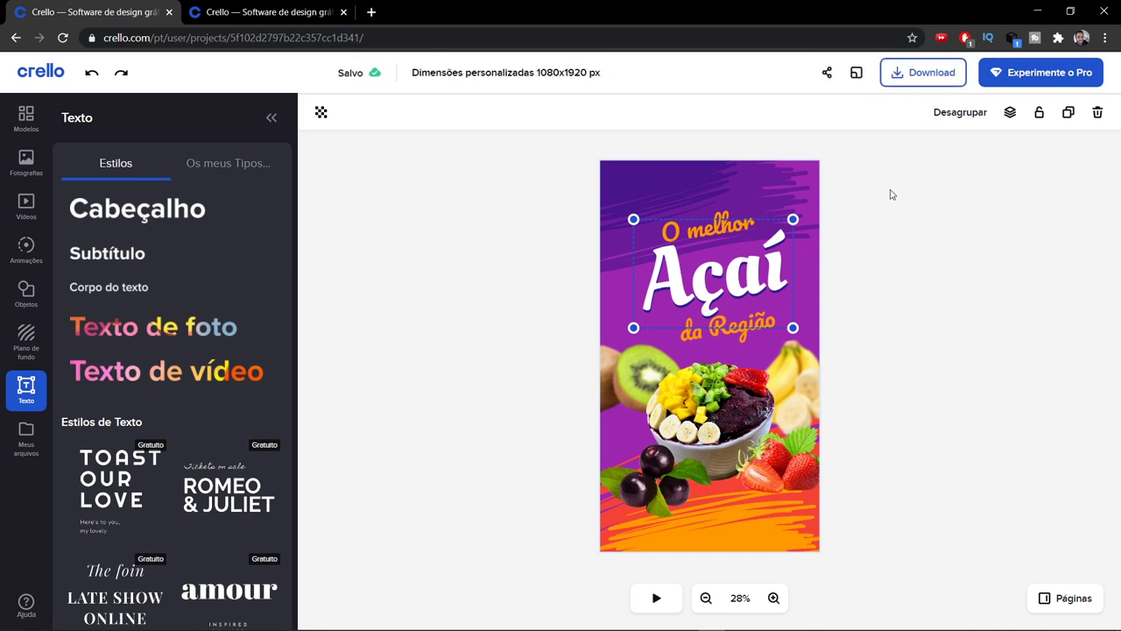
# Ungroup the two "Açaí" texts and move the white one aside to expose the purple one
pyautogui.click(960, 112)
pyautogui.moveTo(727, 270); pyautogui.dragTo(810, 271)
# Animate the purple "Açaí" text with Mover-se, direction De Cima and a 0.7 s delay
pyautogui.click(666, 291)
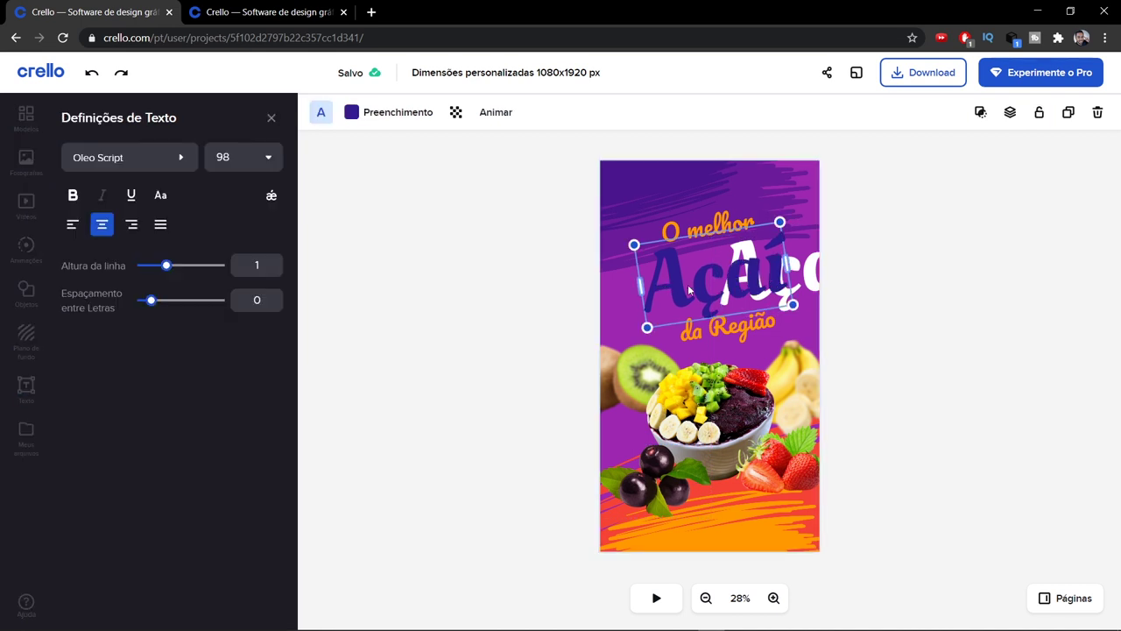
pyautogui.click(492, 119)
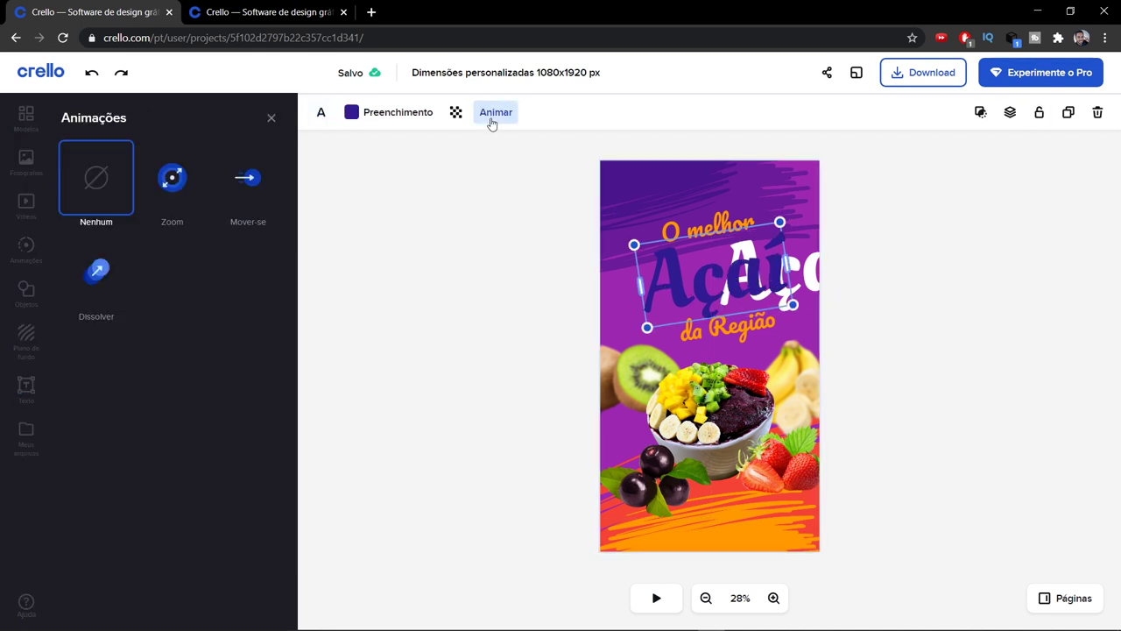
pyautogui.click(247, 187)
pyautogui.click(145, 281)
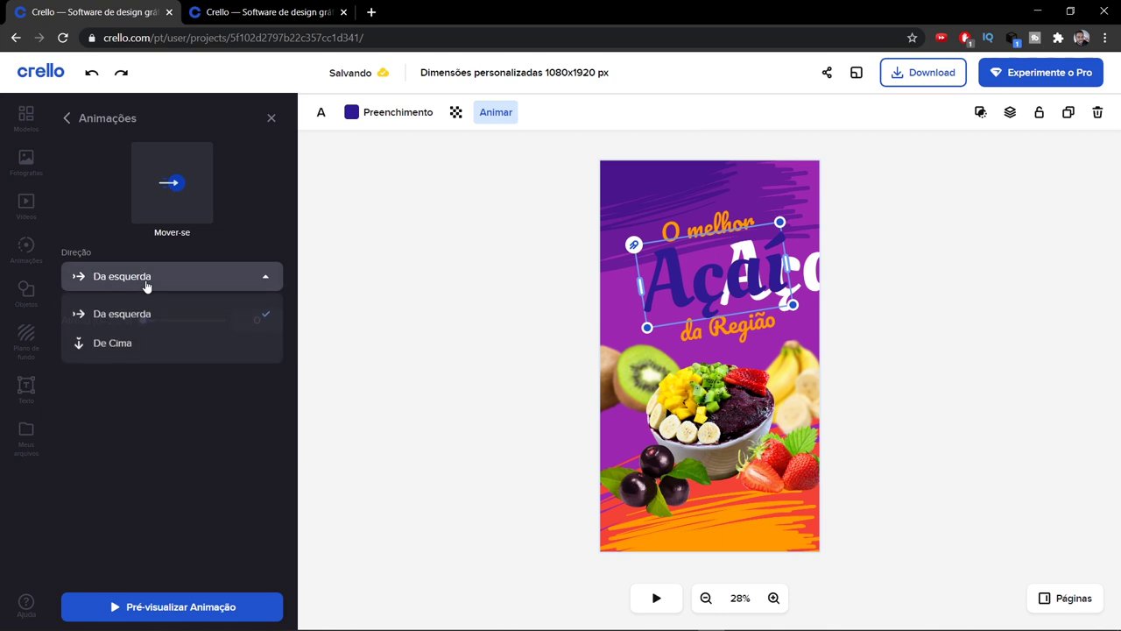
pyautogui.click(131, 343)
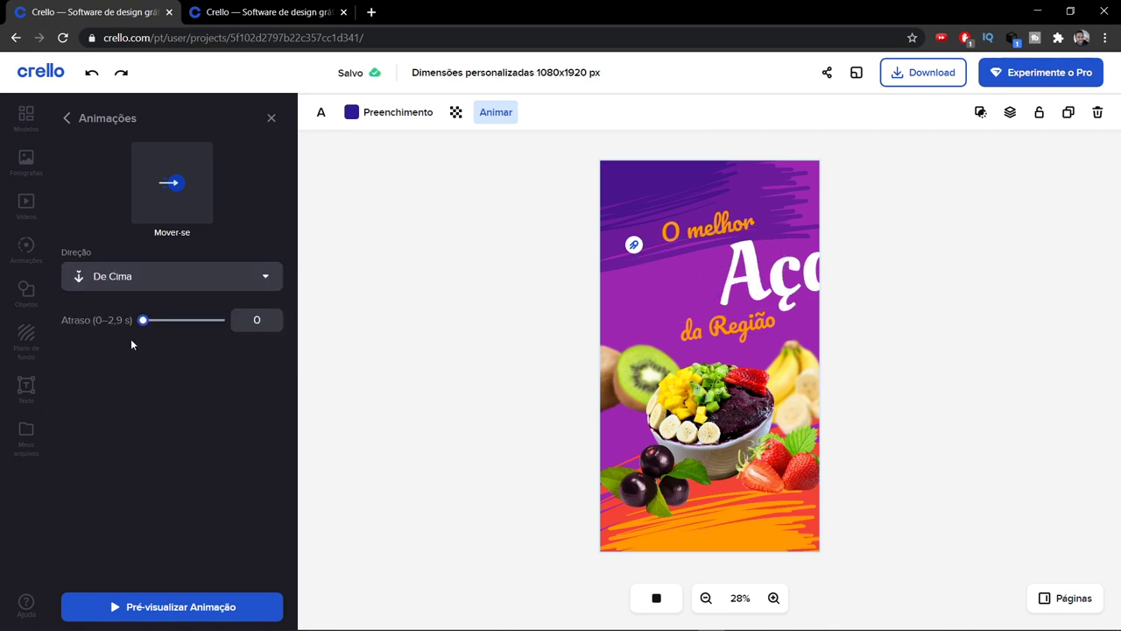
pyautogui.moveTo(143, 319)
pyautogui.mouseDown()
pyautogui.moveTo(183, 322)
pyautogui.moveTo(162, 326)
pyautogui.mouseUp()
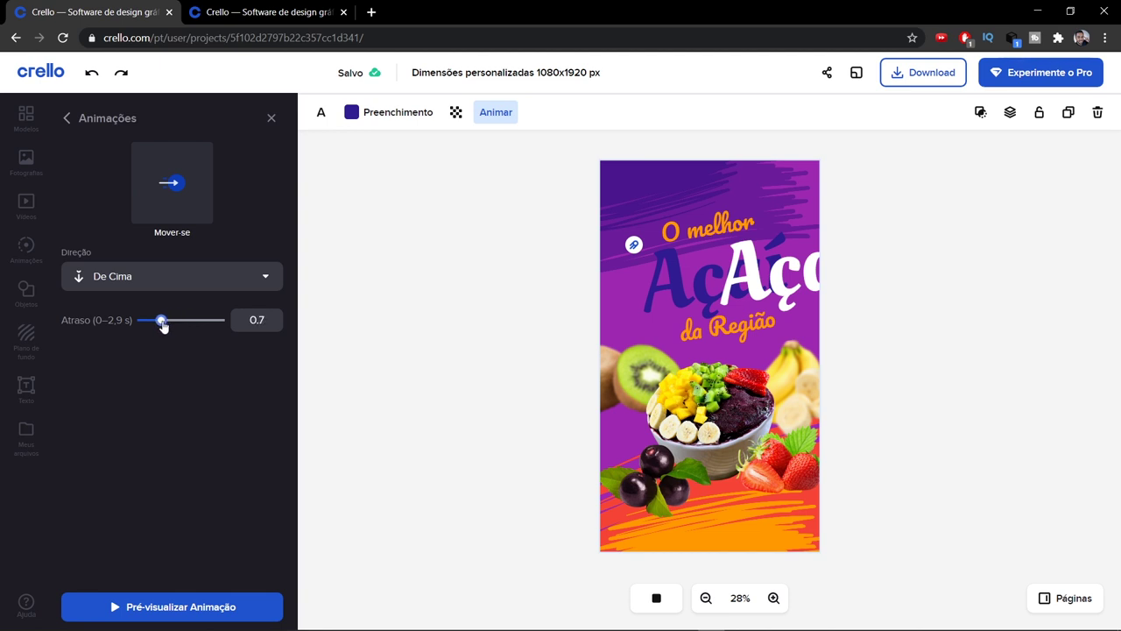
# Move the white "Açaí" text back over the purple one, slightly offset so the purple forms its shadow
pyautogui.click(745, 278)
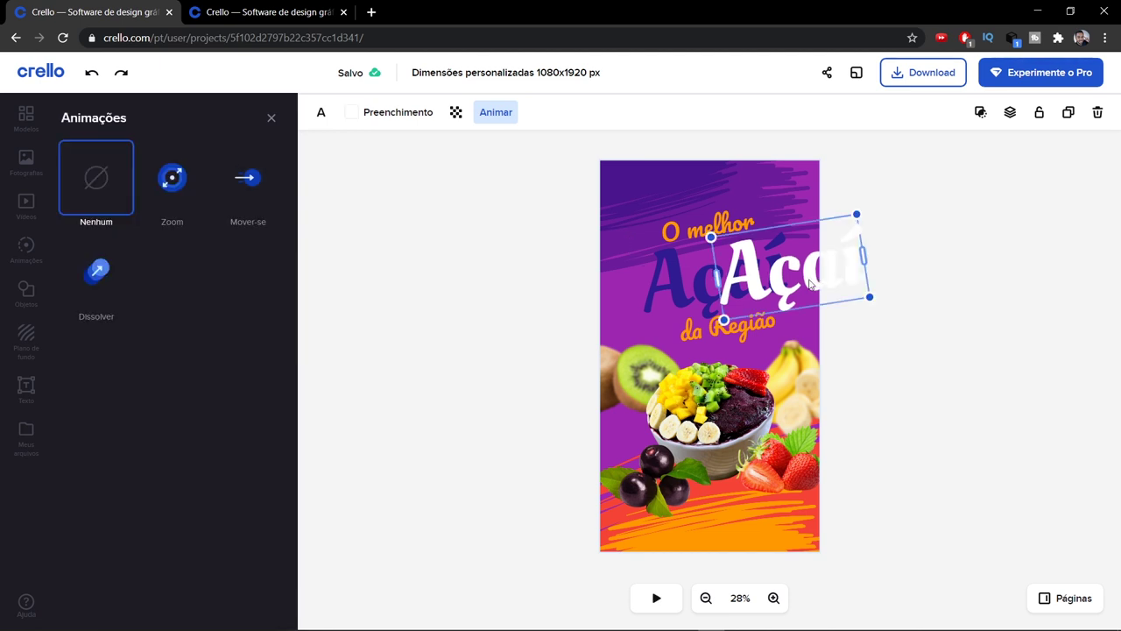
pyautogui.moveTo(745, 278); pyautogui.dragTo(730, 282)
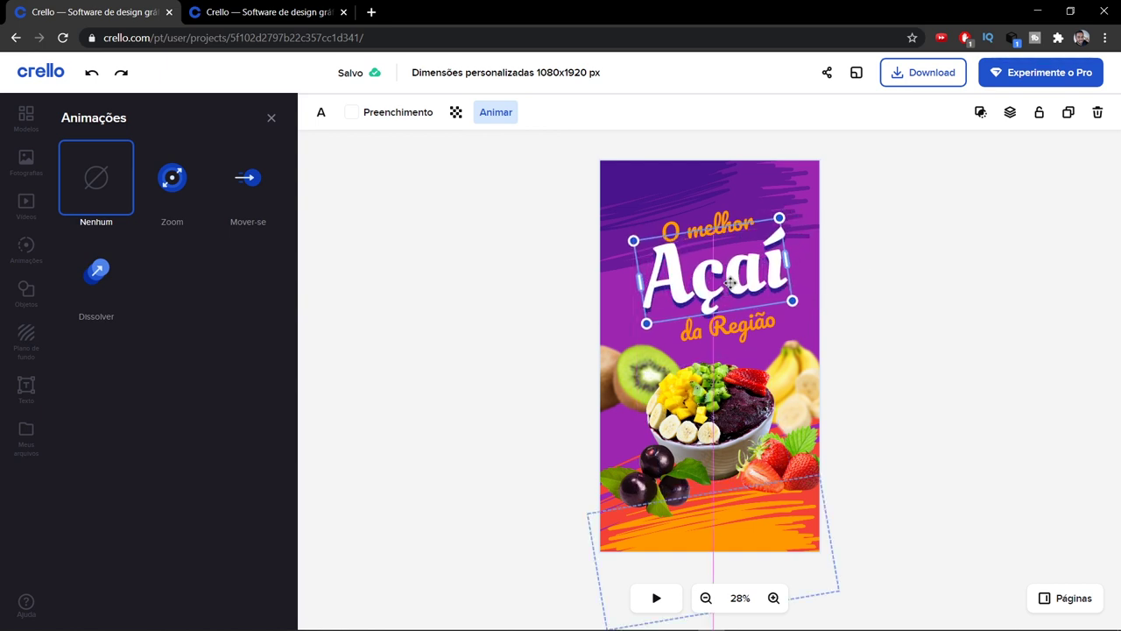
pyautogui.moveTo(731, 282); pyautogui.dragTo(731, 282)
# Animate the white "Açaí" text with Mover-se, direction De Cima and a 0.7 s delay
pyautogui.click(263, 180)
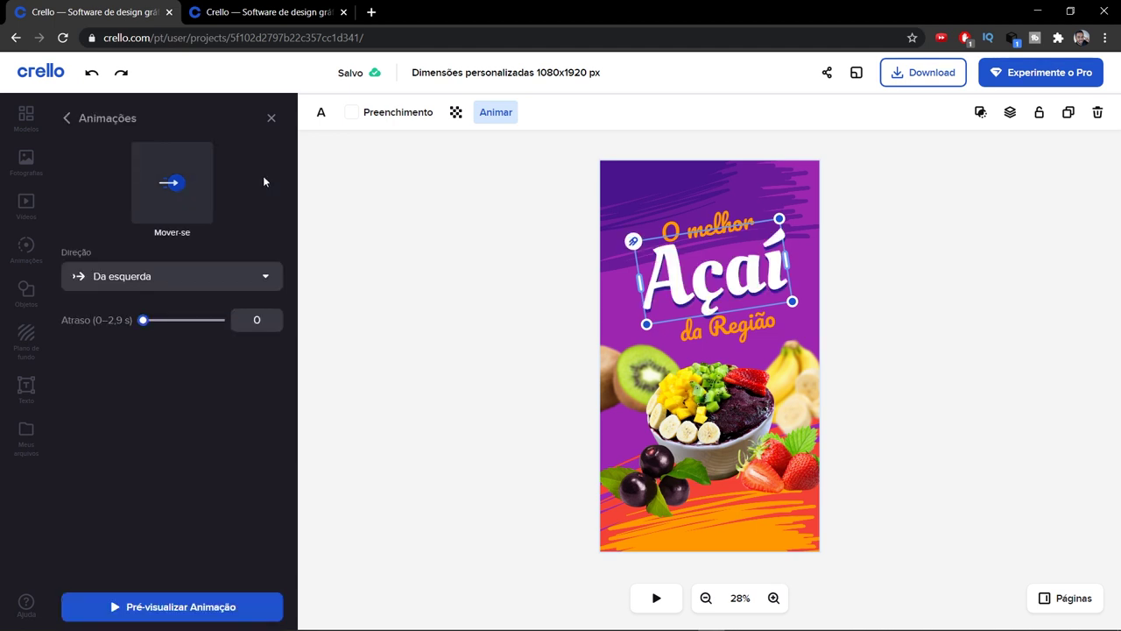
pyautogui.click(166, 276)
pyautogui.click(154, 355)
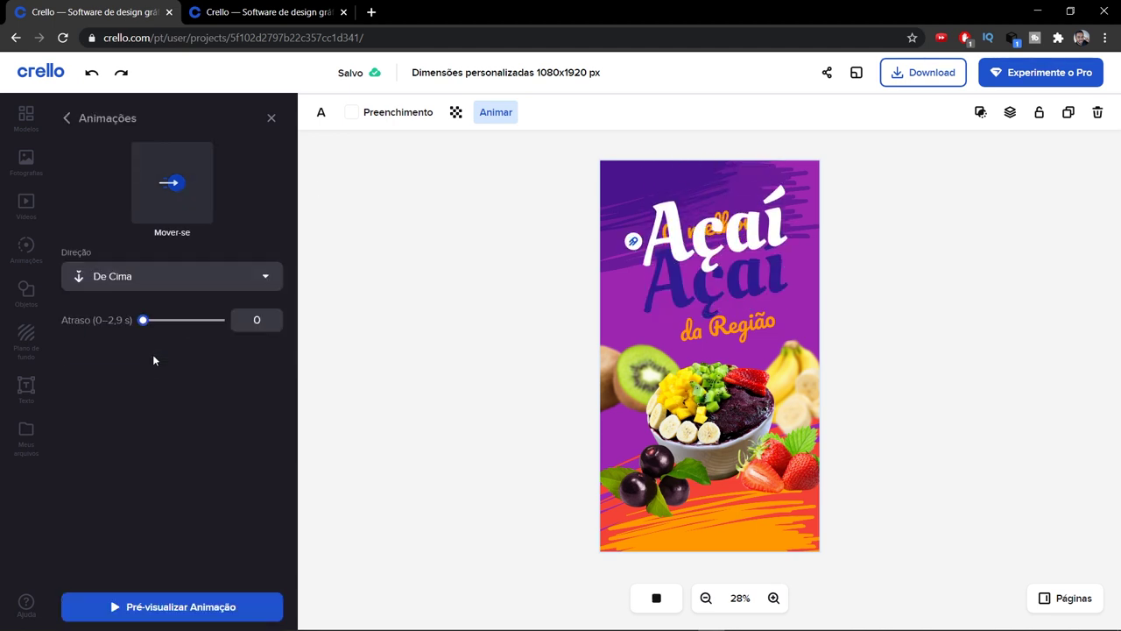
pyautogui.moveTo(146, 322); pyautogui.dragTo(163, 329)
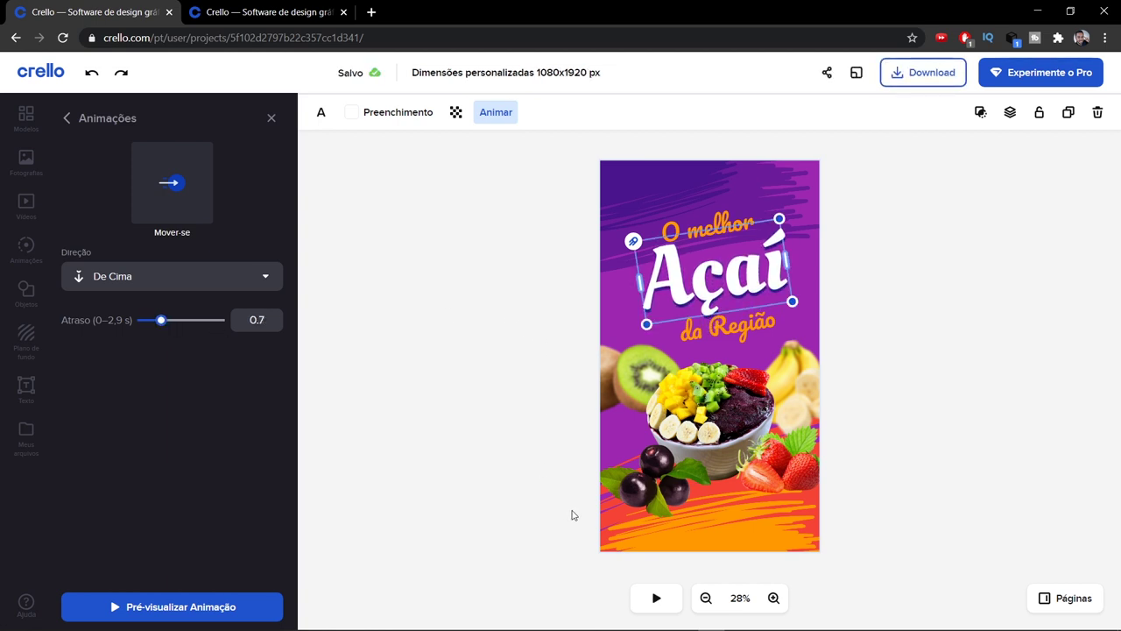
# Play the whole design's animation to check the timing of the fruits, bowl and headline
pyautogui.click(656, 599)
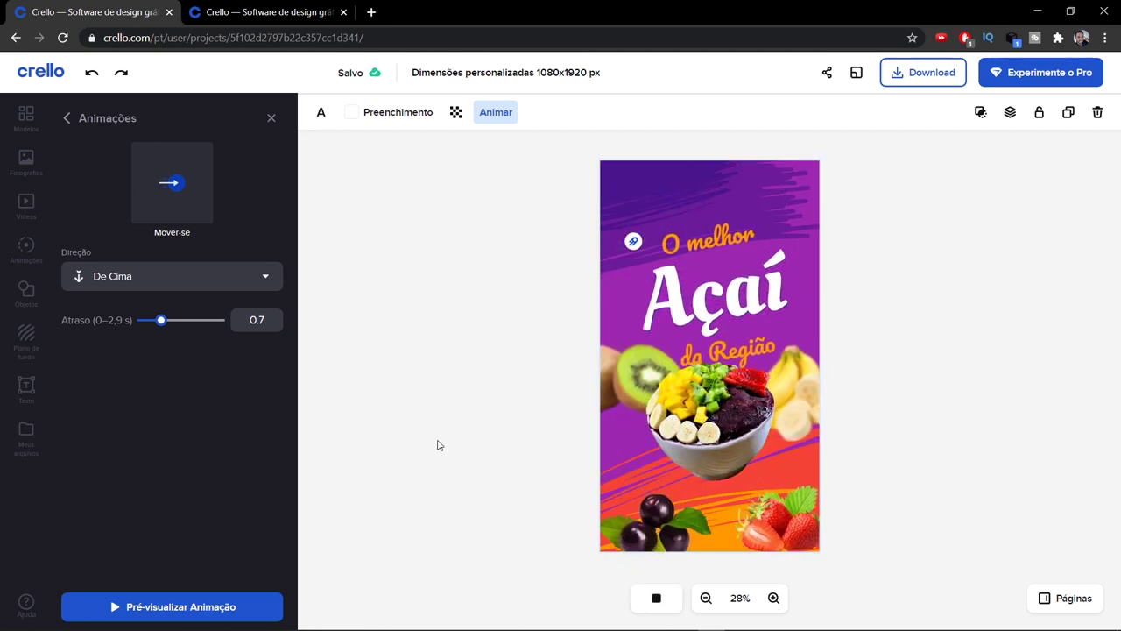
pyautogui.click(655, 599)
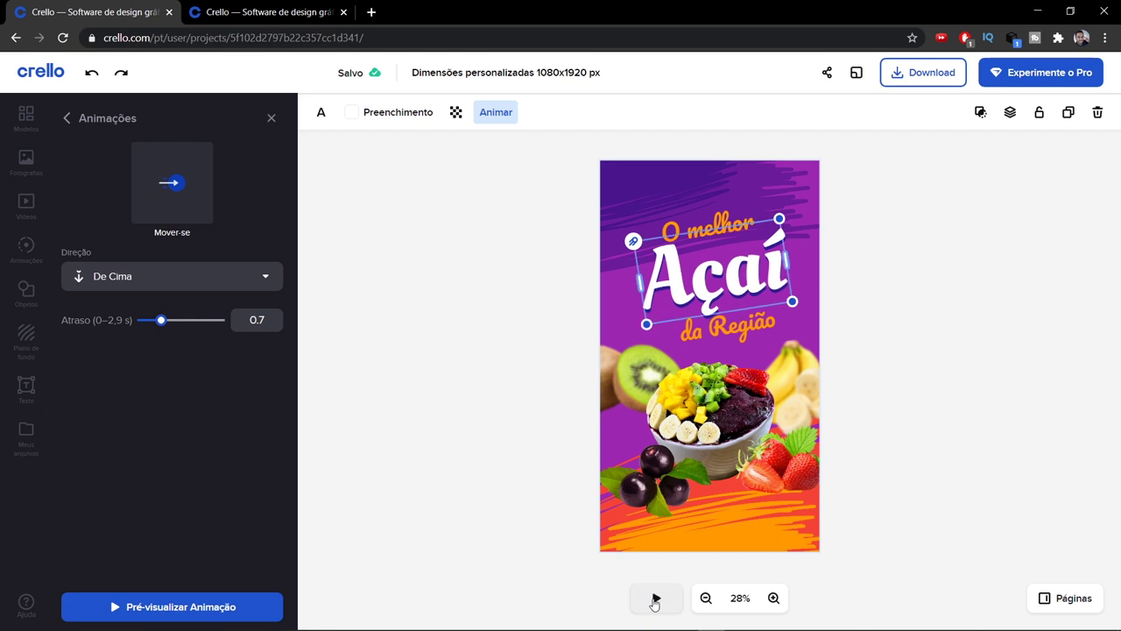
pyautogui.click(656, 600)
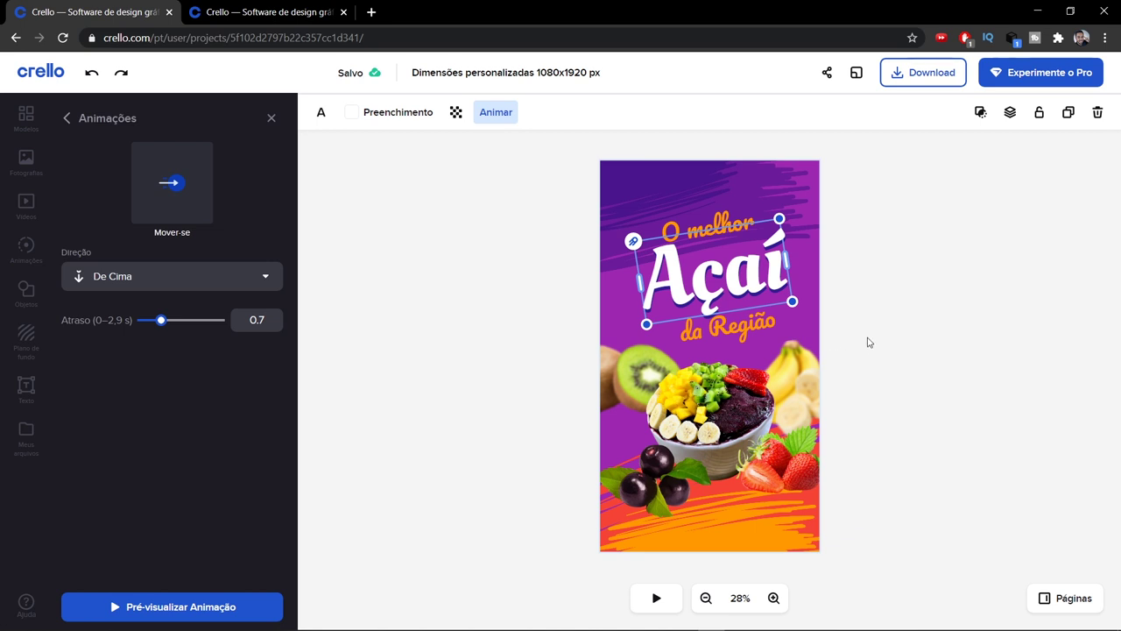
# Download the design as an MP4 and save it as stories-açaí-crello.mp4 in the materiais folder
pyautogui.click(926, 76)
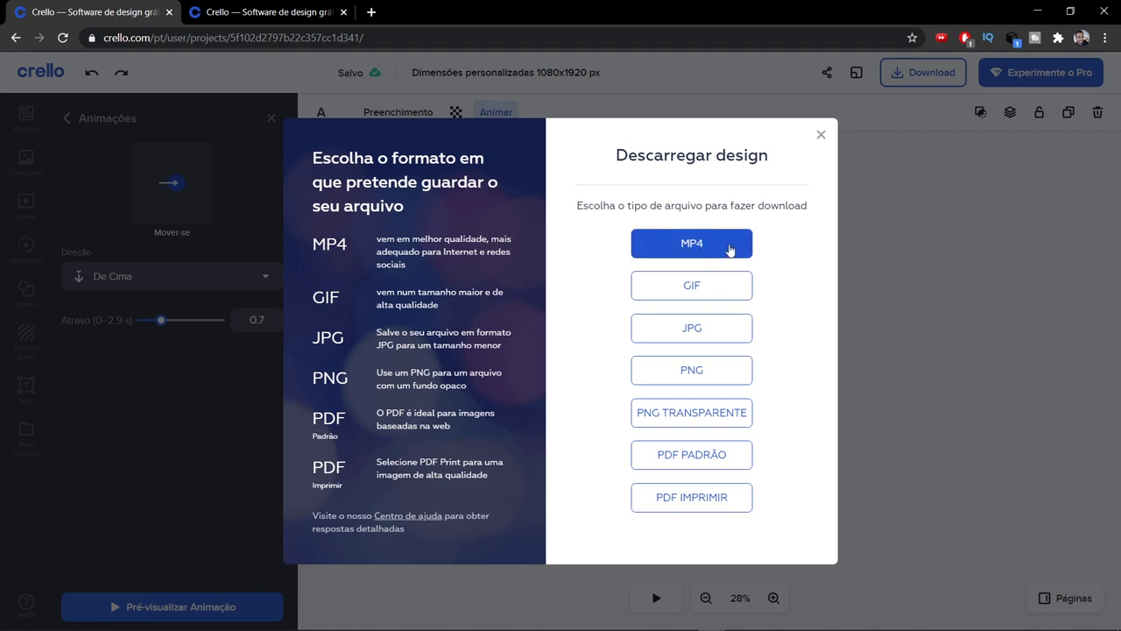
pyautogui.click(730, 250)
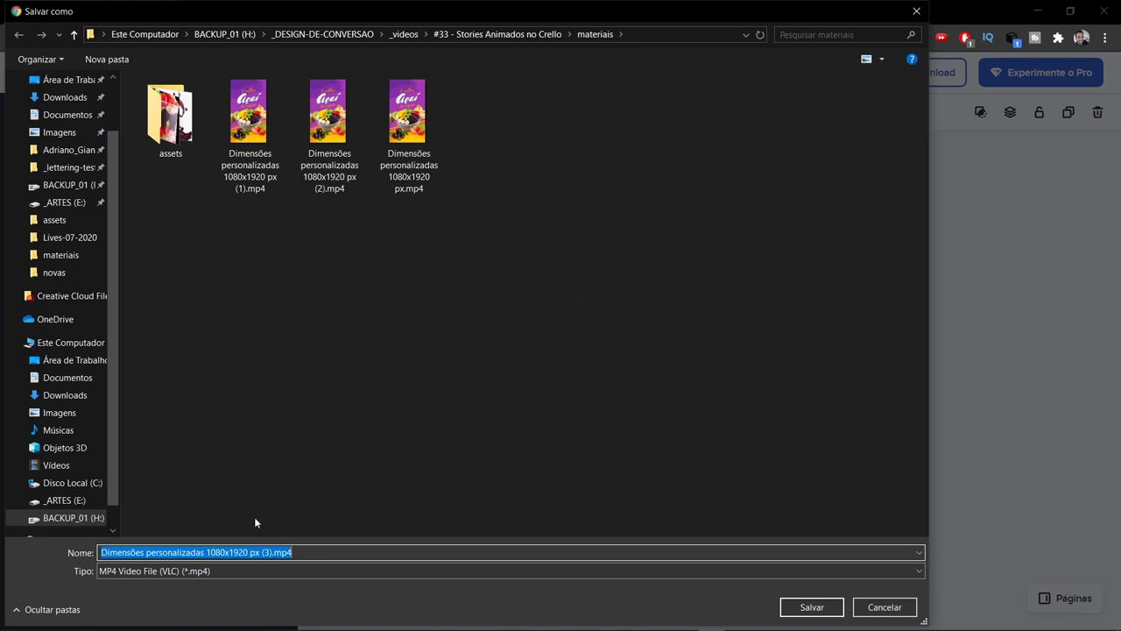
pyautogui.click(238, 552)
pyautogui.moveTo(261, 552); pyautogui.dragTo(87, 535)
pyautogui.press('BackSpace')
pyautogui.write('stories-açaí-crello')
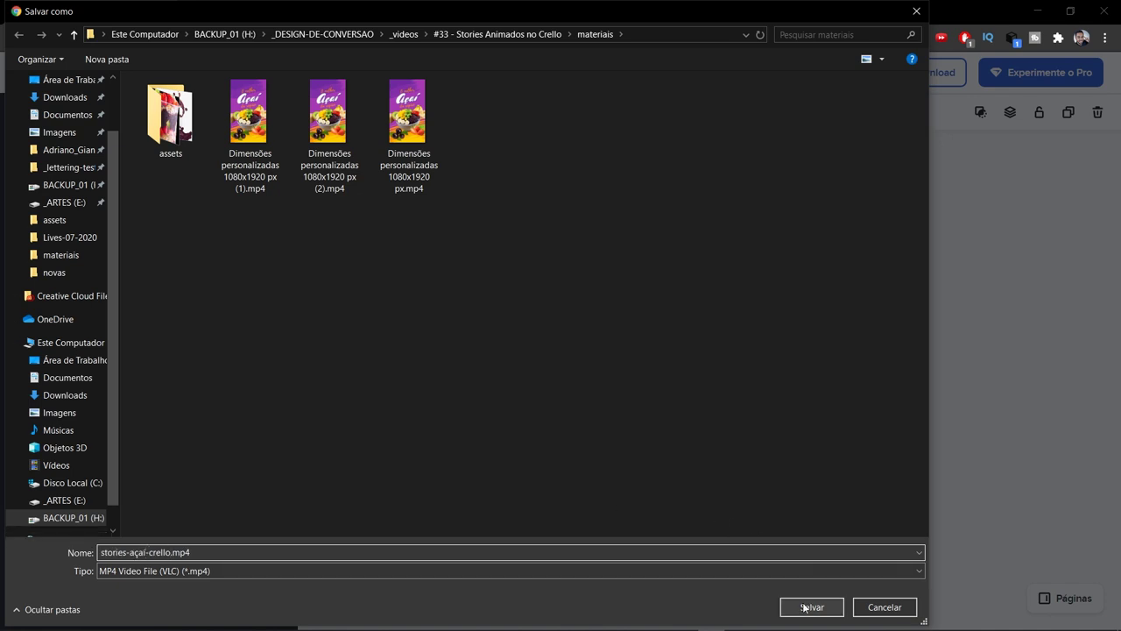
pyautogui.click(801, 607)
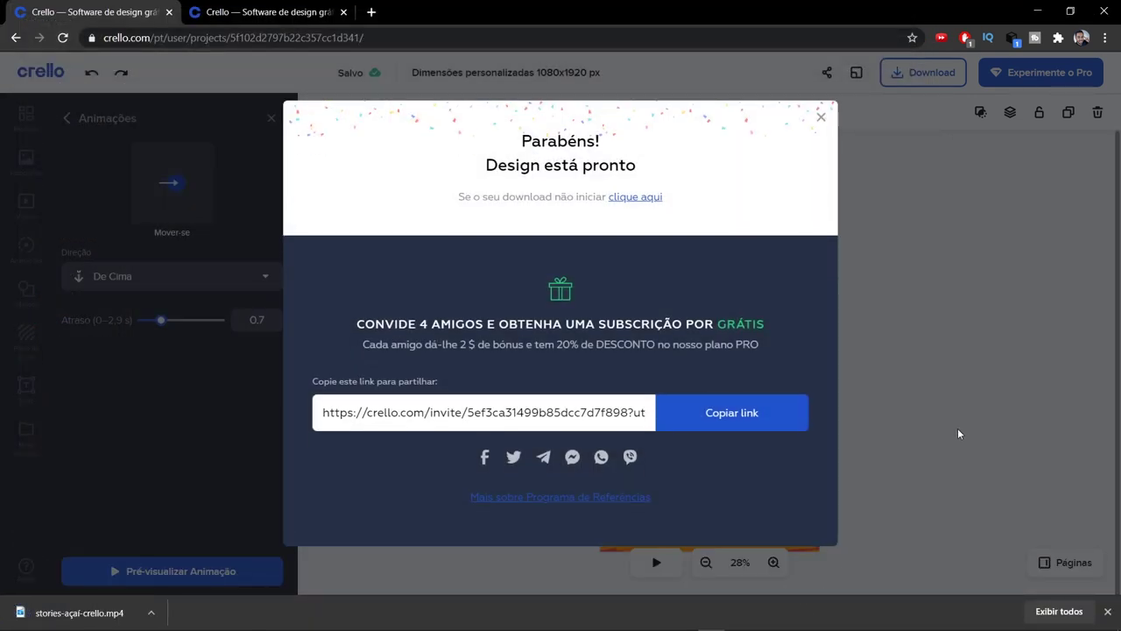
# Show the downloaded stories-açaí-crello.mp4 in its folder and play it in the video player
pyautogui.click(151, 612)
pyautogui.click(210, 565)
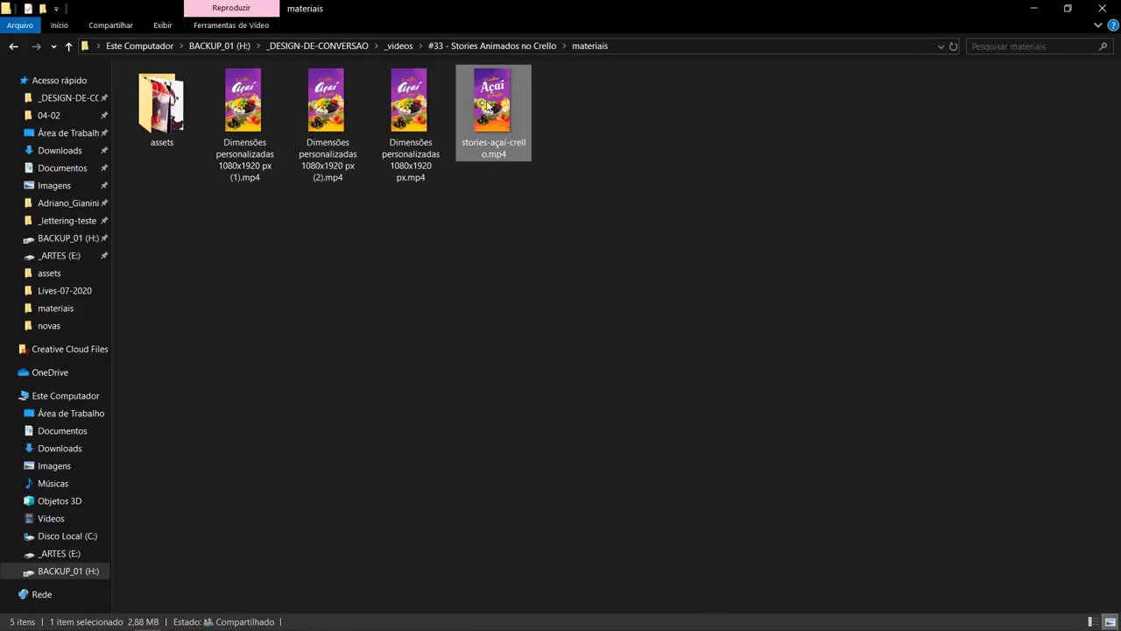
pyautogui.doubleClick(491, 109)
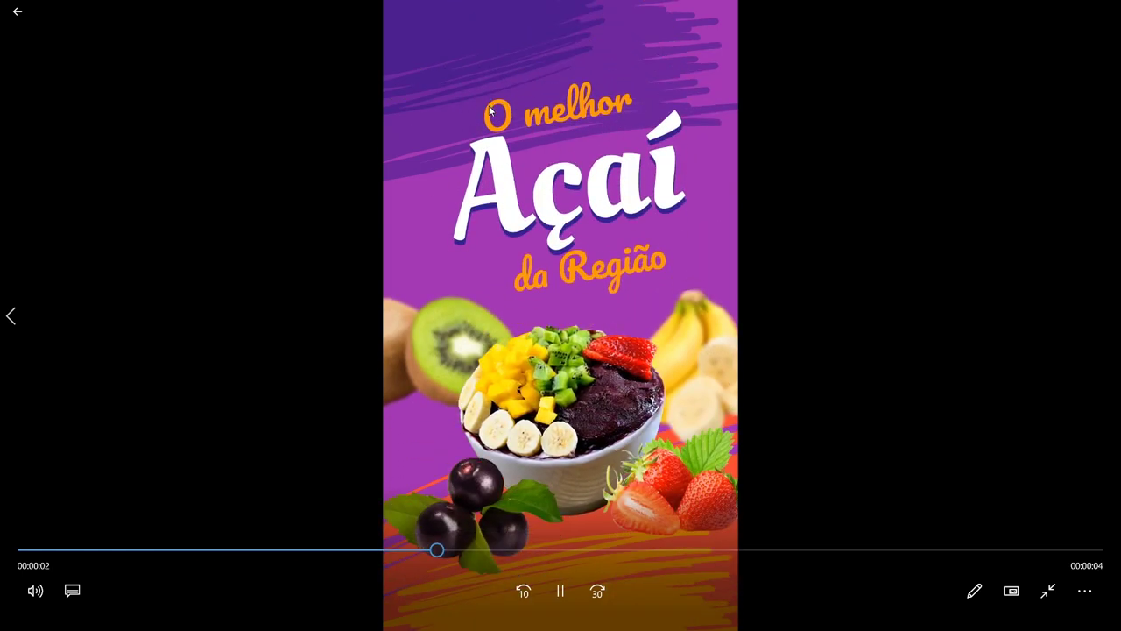
pyautogui.click(560, 602)
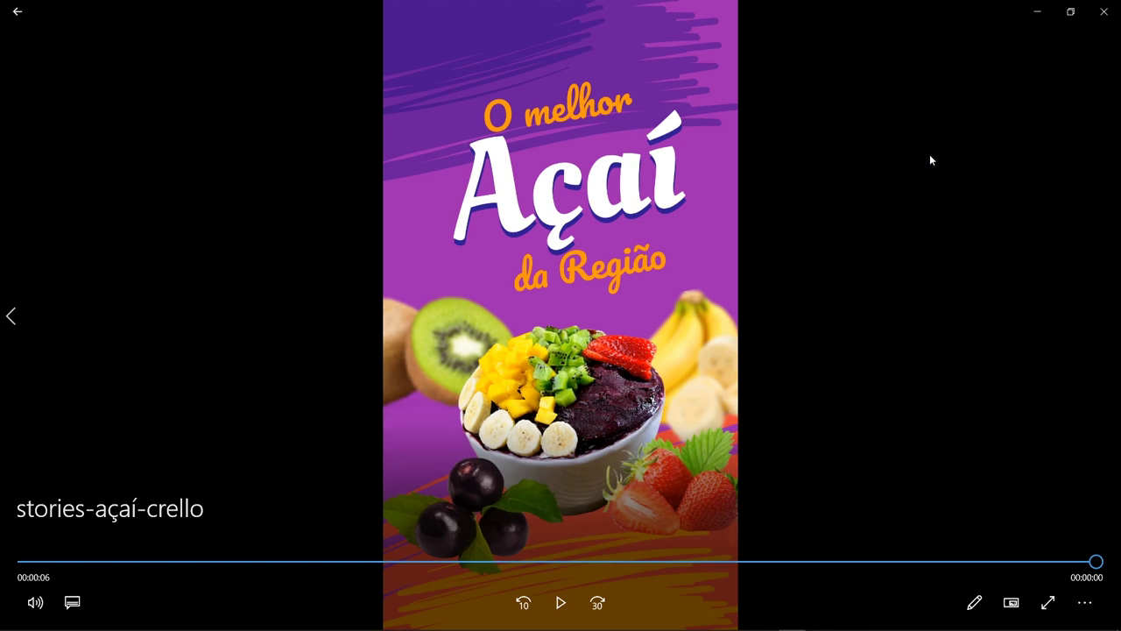
# Switch back to Crello, dismiss the download dialog and rename the design "Stories Açaí"
pyautogui.hotkey('alt', 'Tab')
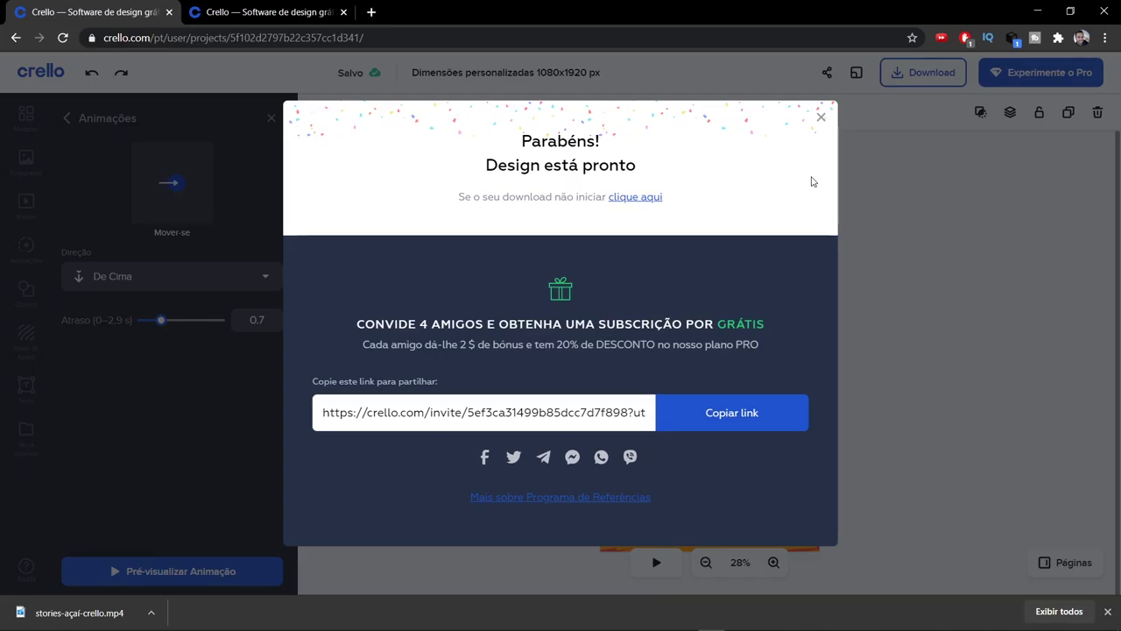
pyautogui.click(821, 116)
pyautogui.click(498, 81)
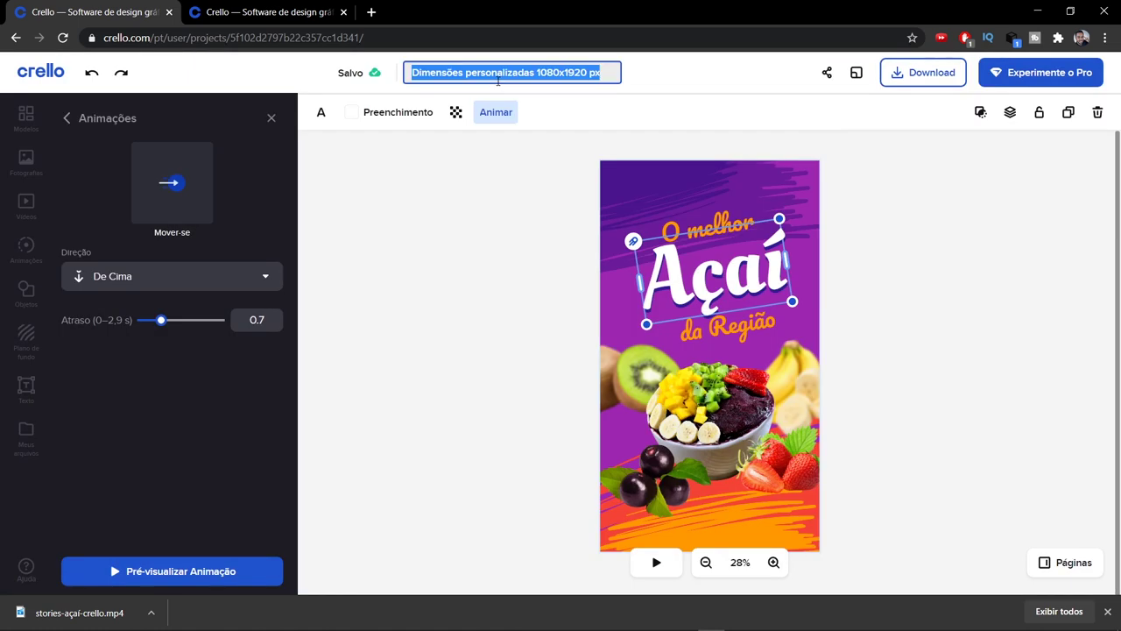
pyautogui.write('Stories Aça')
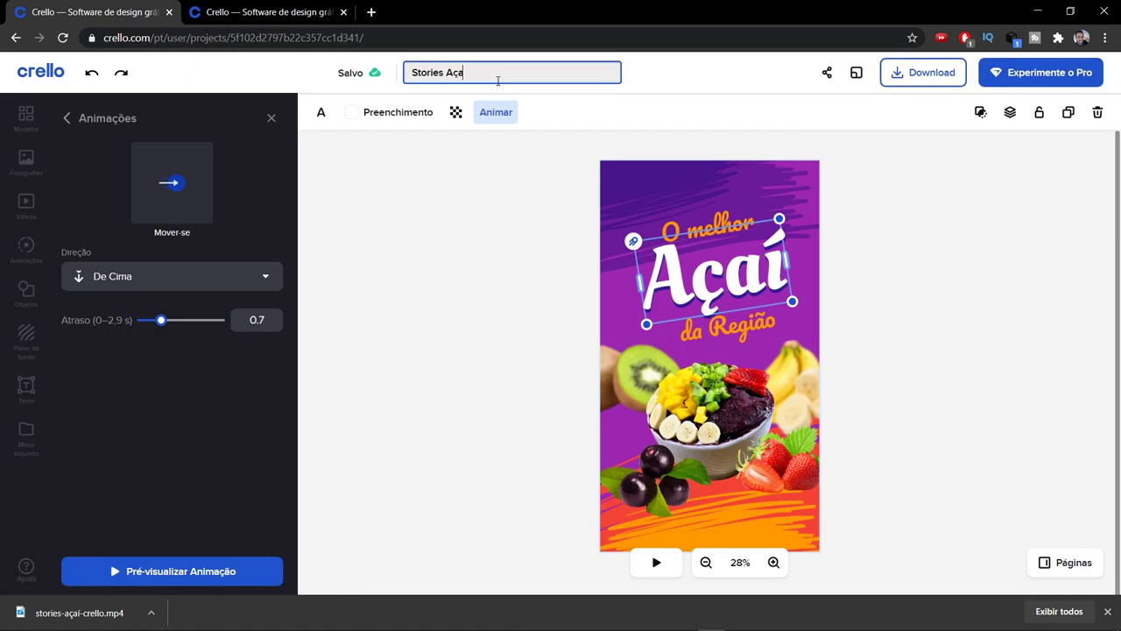
pyautogui.write('í')
pyautogui.press('Return')
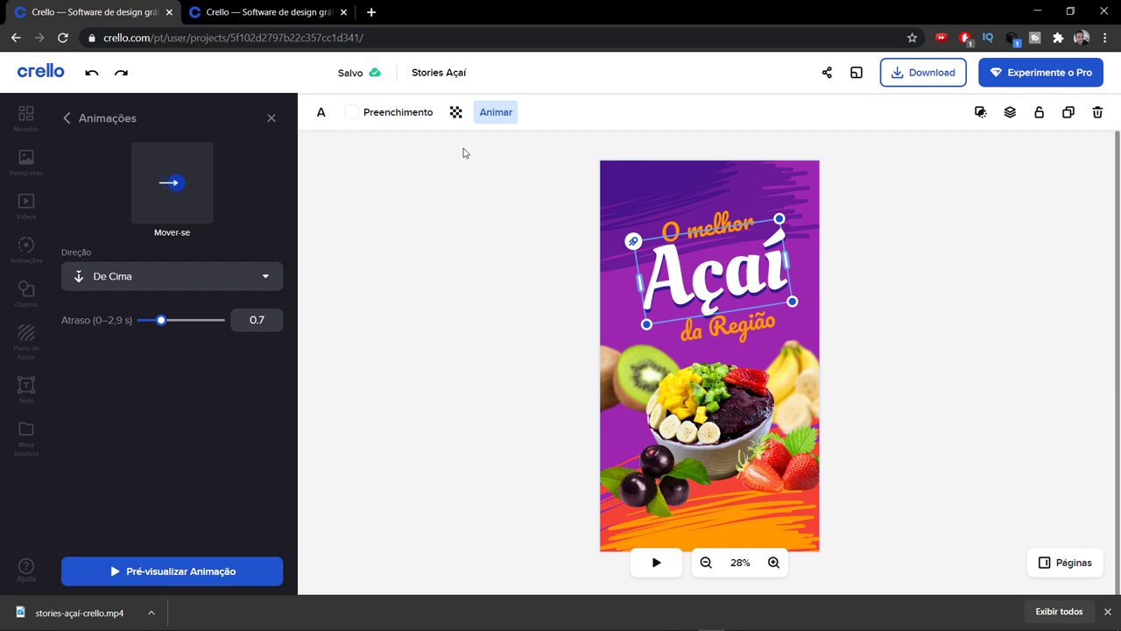
# Add a new blank page to the Stories Açaí design
pyautogui.click(1067, 563)
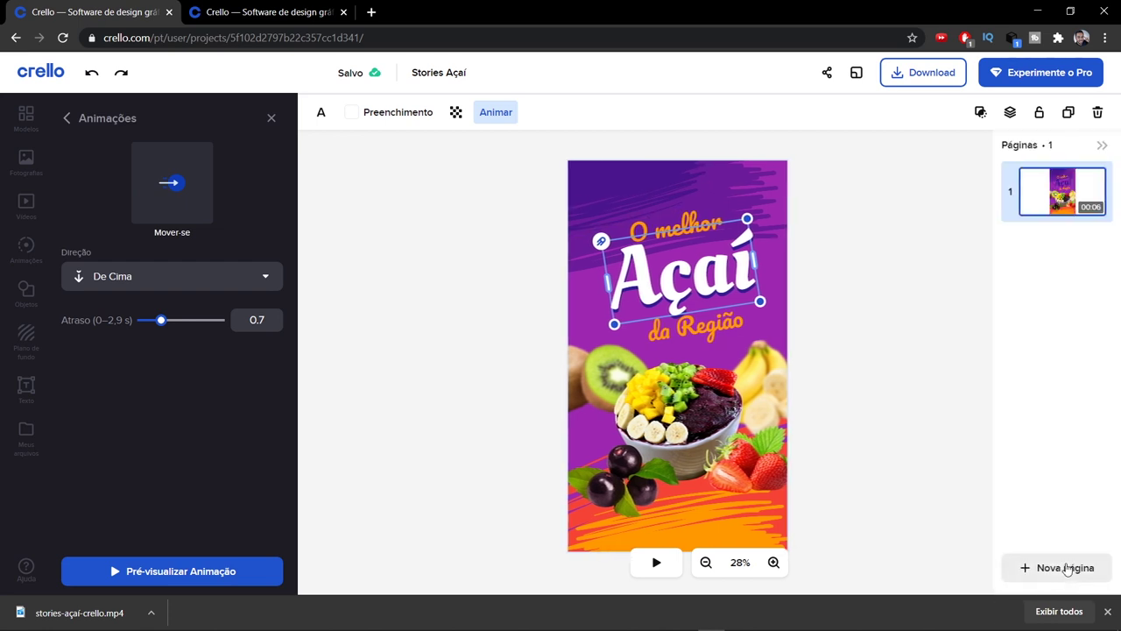
pyautogui.click(1062, 570)
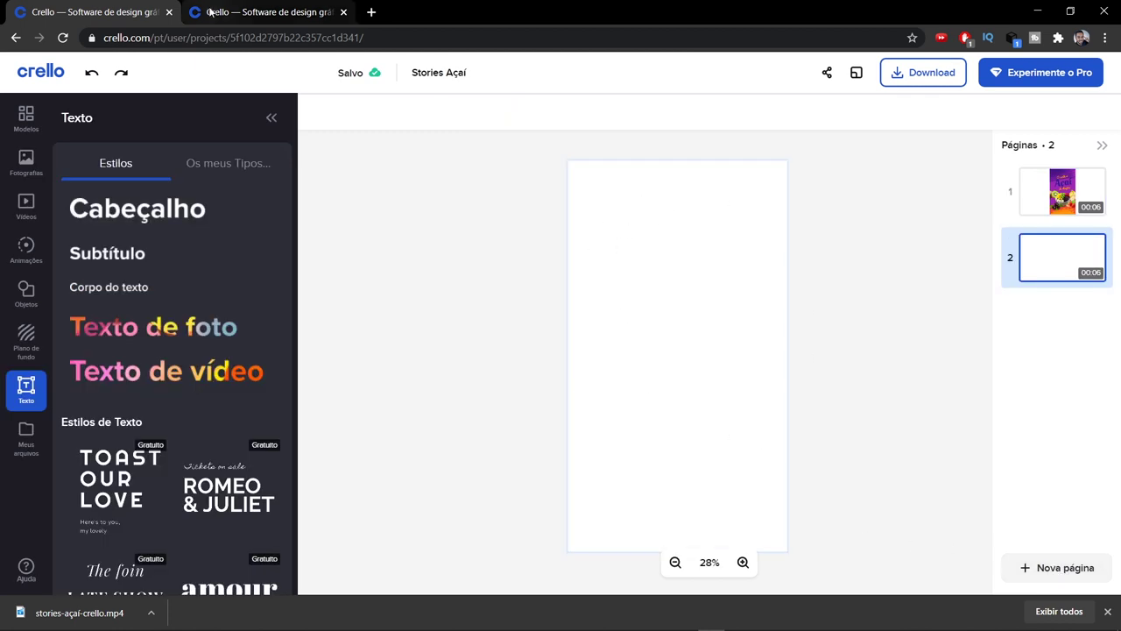
# Switch to the other açaí project and play the animation of its second page with the açaí cup
pyautogui.click(250, 13)
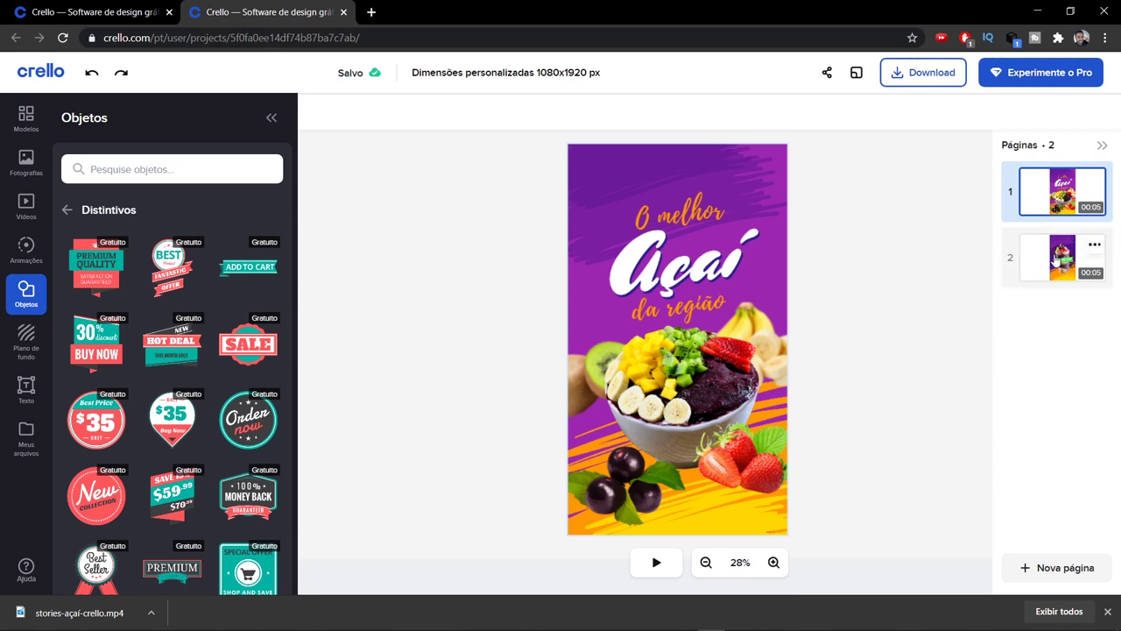
pyautogui.click(1057, 259)
pyautogui.click(657, 564)
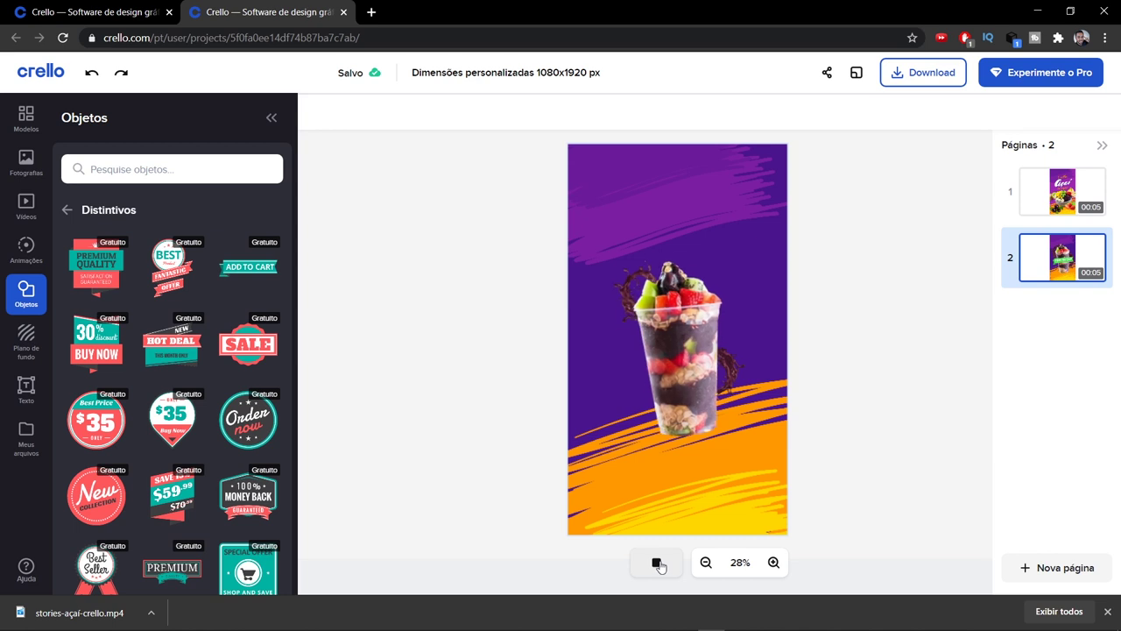